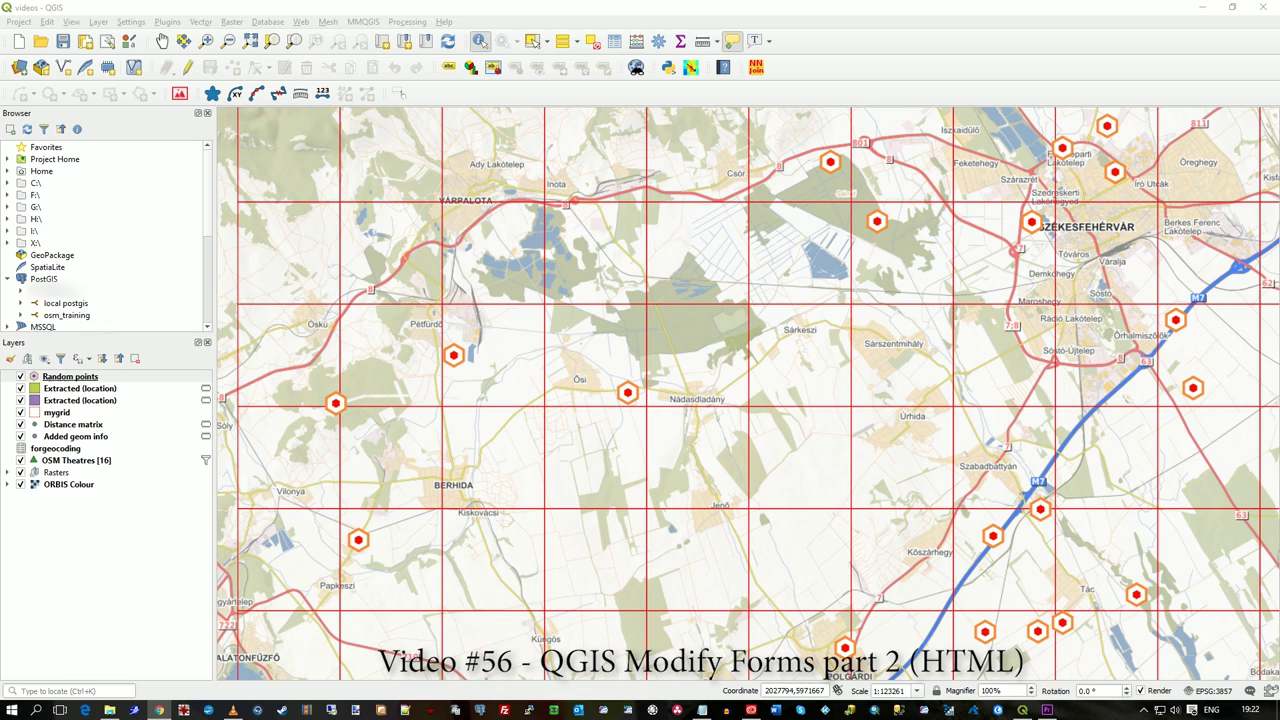
Step: Check the attribute form of the point between Ösi and Nádasdladány, and turn on editing for the Random points layer
left_click(627, 392)
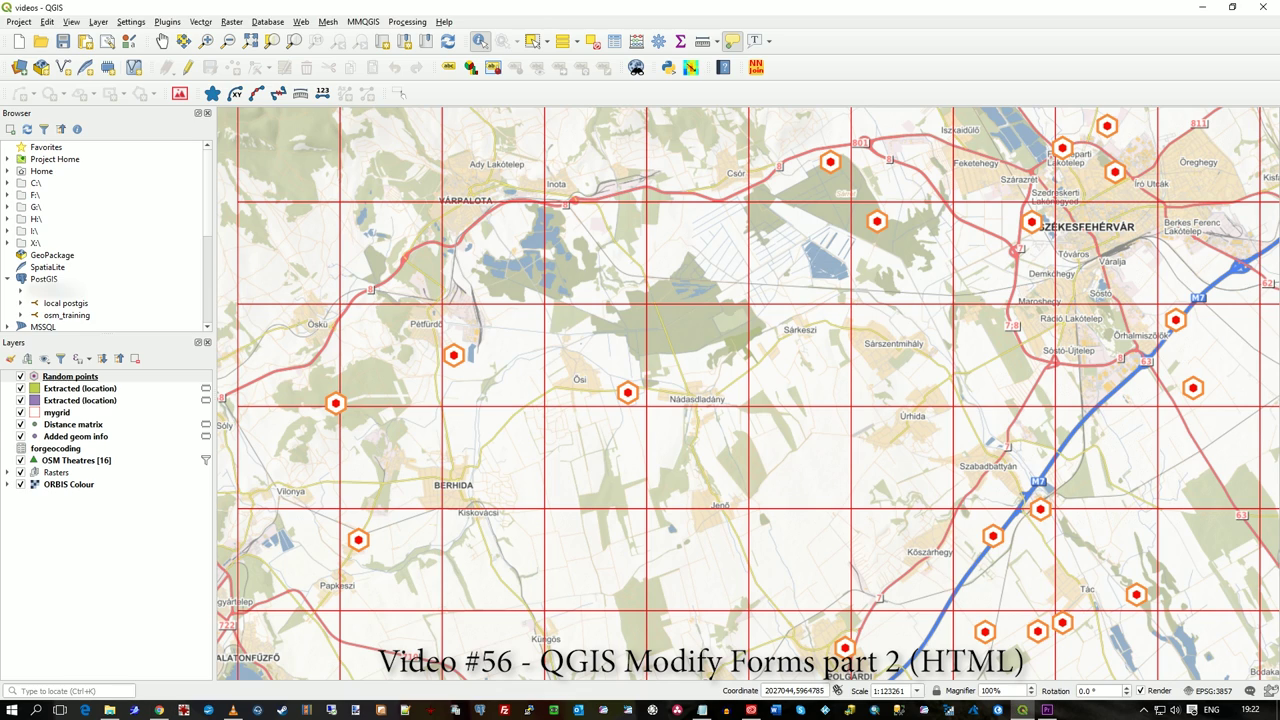
left_click(627, 392)
left_click(552, 556)
right_click(75, 376)
left_click(130, 524)
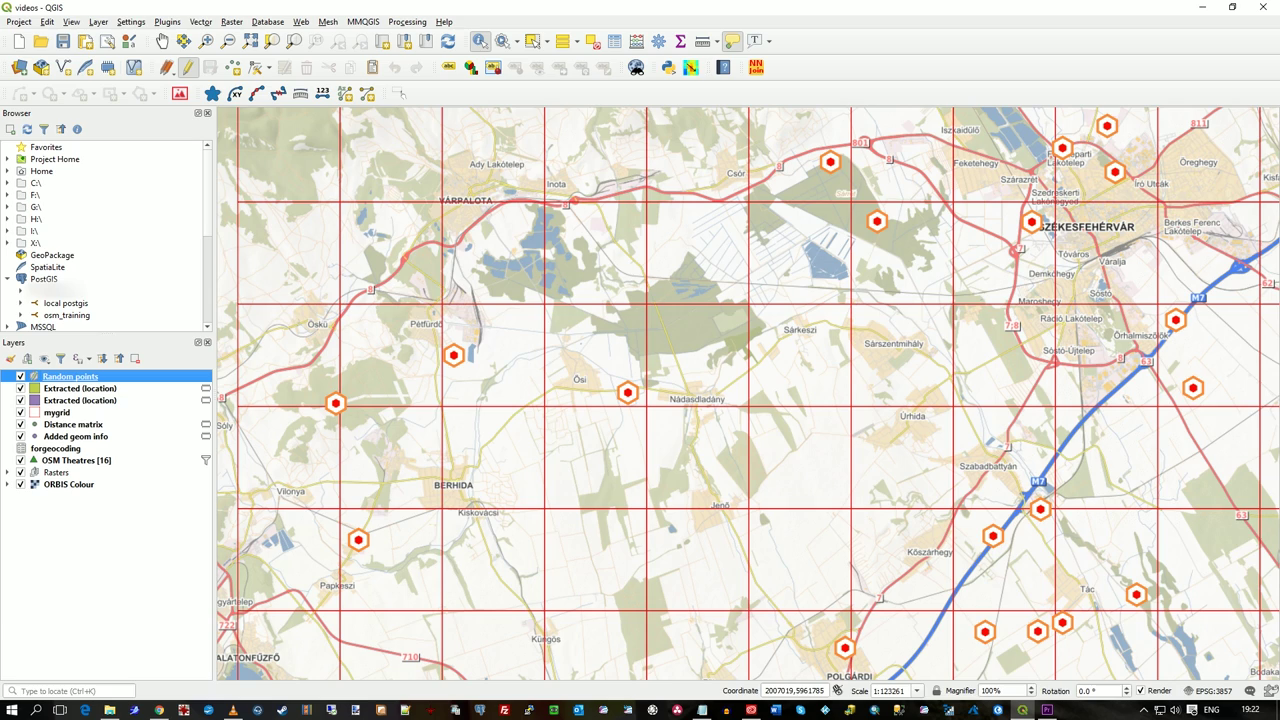
Step: View the editable attribute form of the Random points feature between Ösi and Nádasdladány and close it without changes
left_click(627, 392)
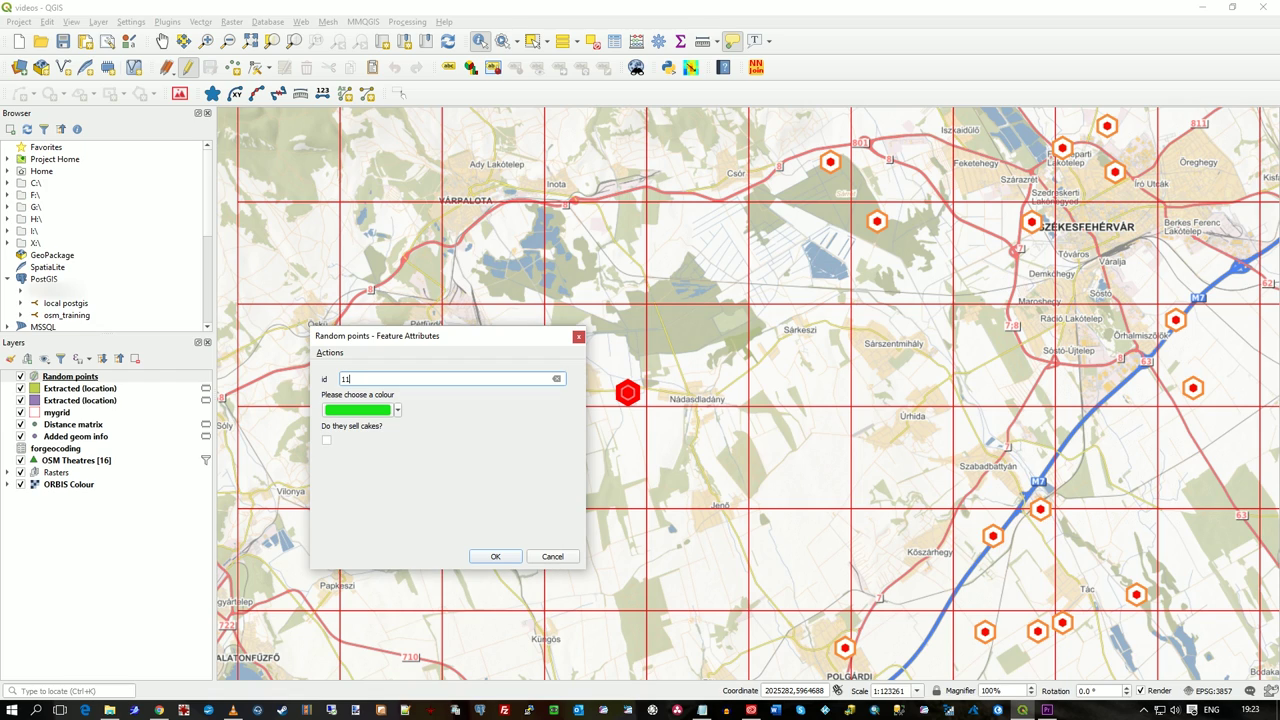
left_click(579, 337)
left_click(628, 394)
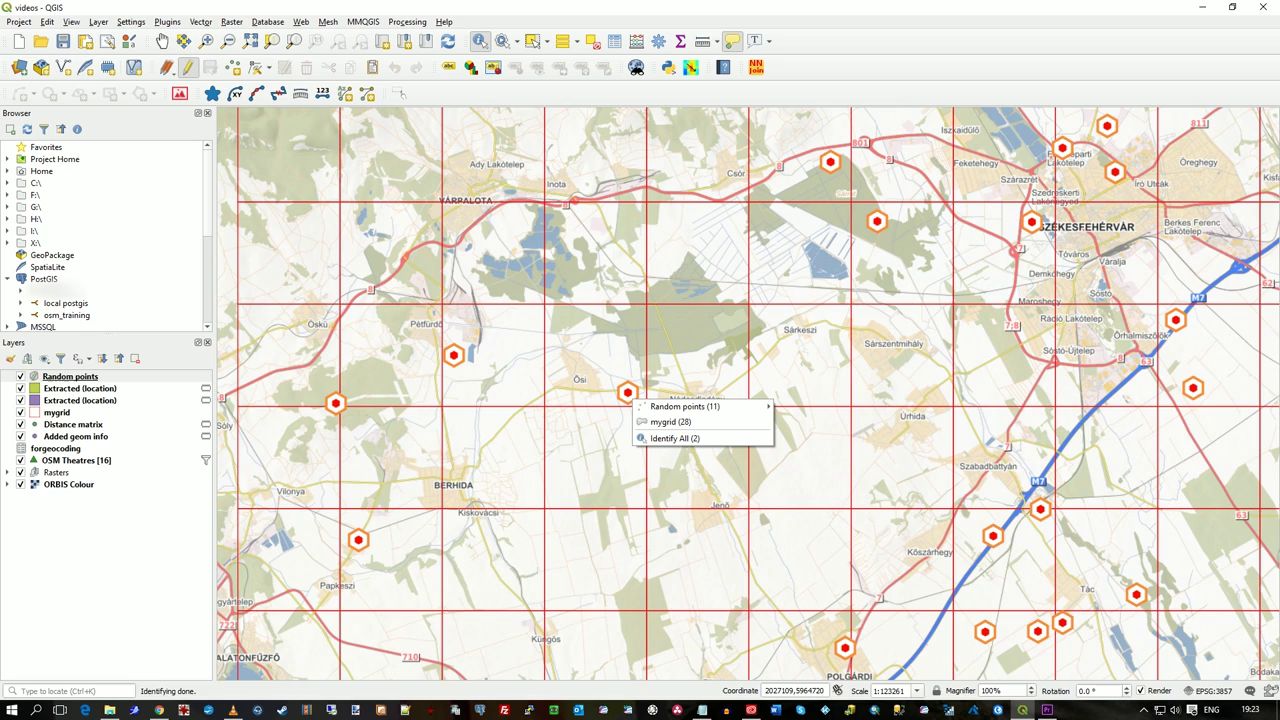
left_click(122, 556)
Step: Review the stored colour and cakes values in the Random points attribute table, and compare them with the point's attribute form
right_click(97, 376)
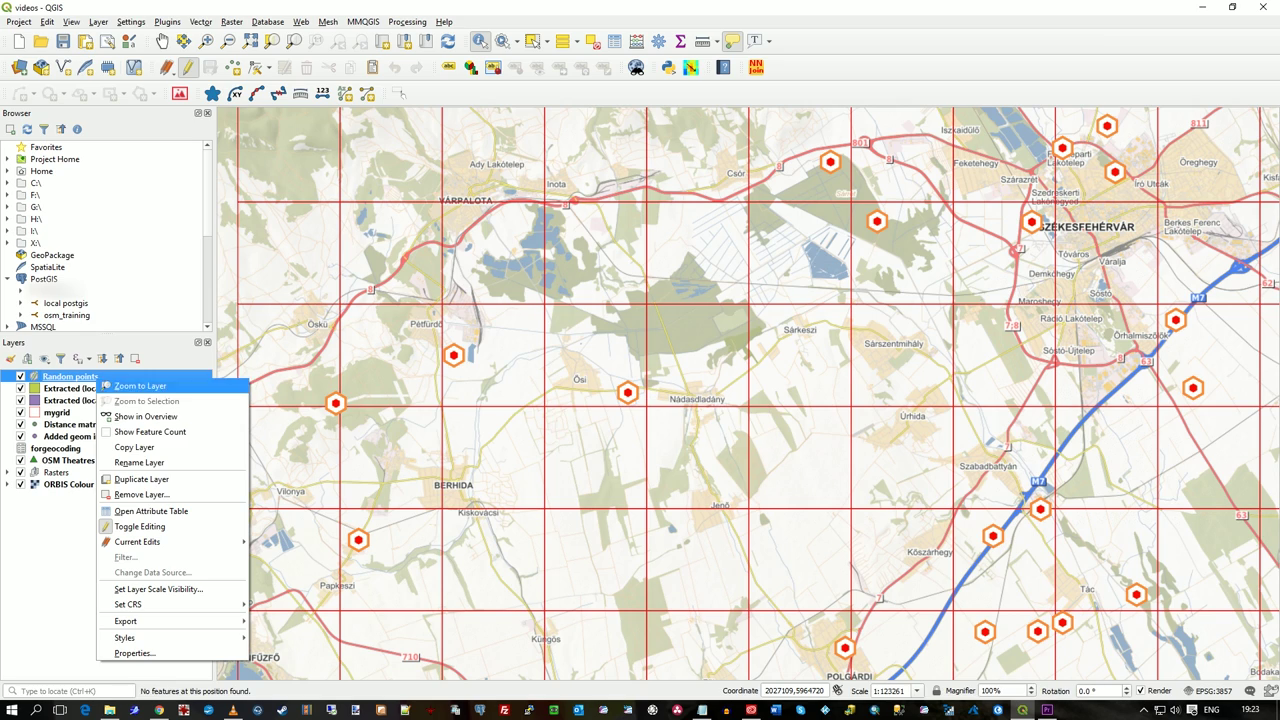
left_click(150, 511)
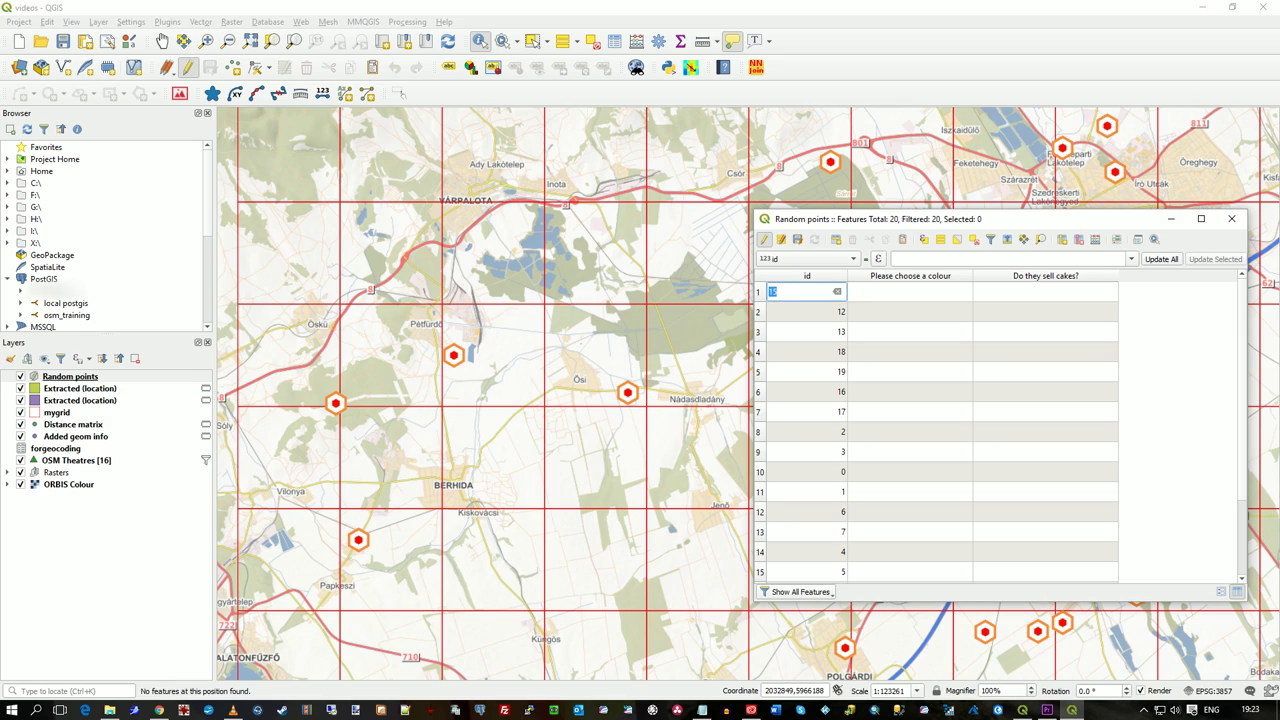
scroll(936, 430, "down", 2)
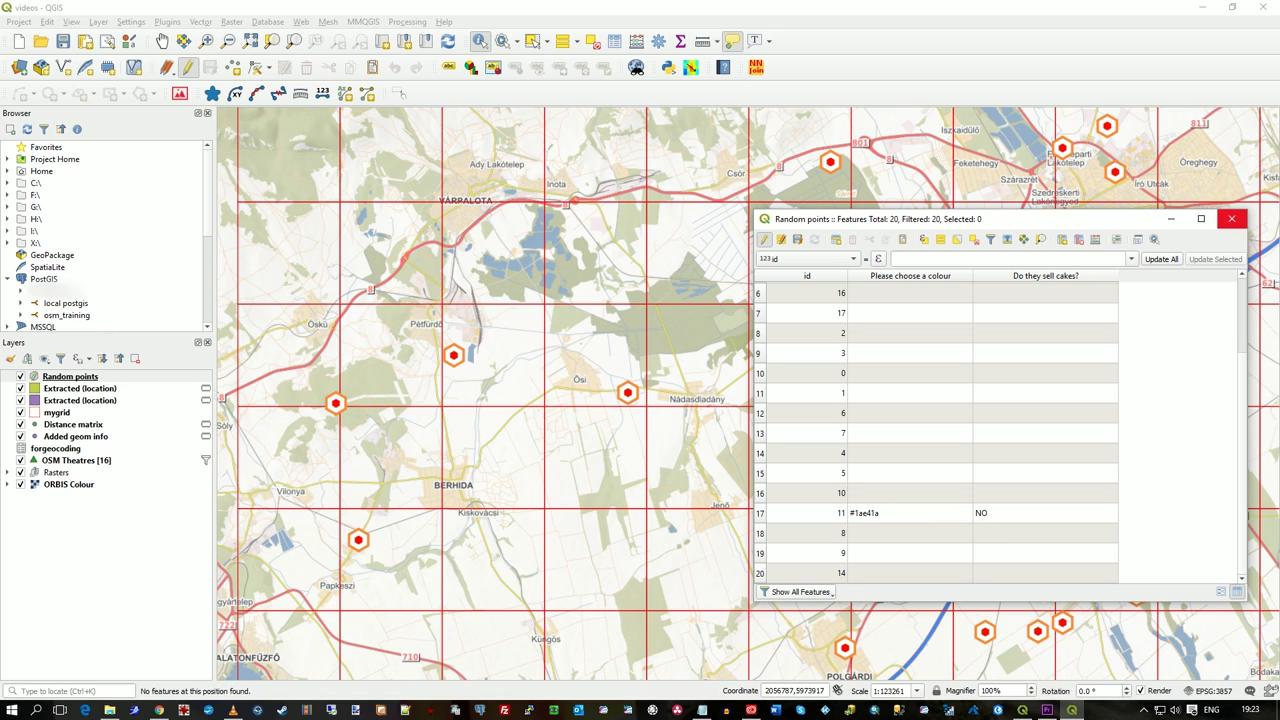
left_click(1231, 218)
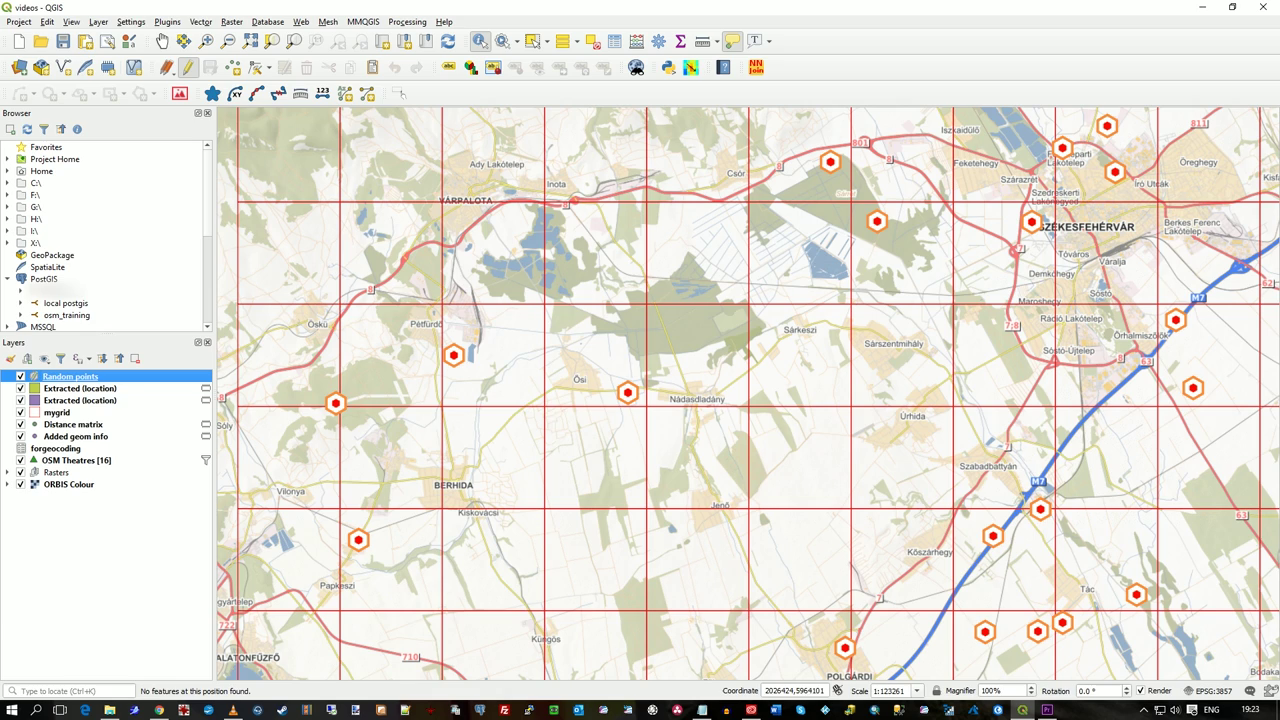
left_click(627, 392)
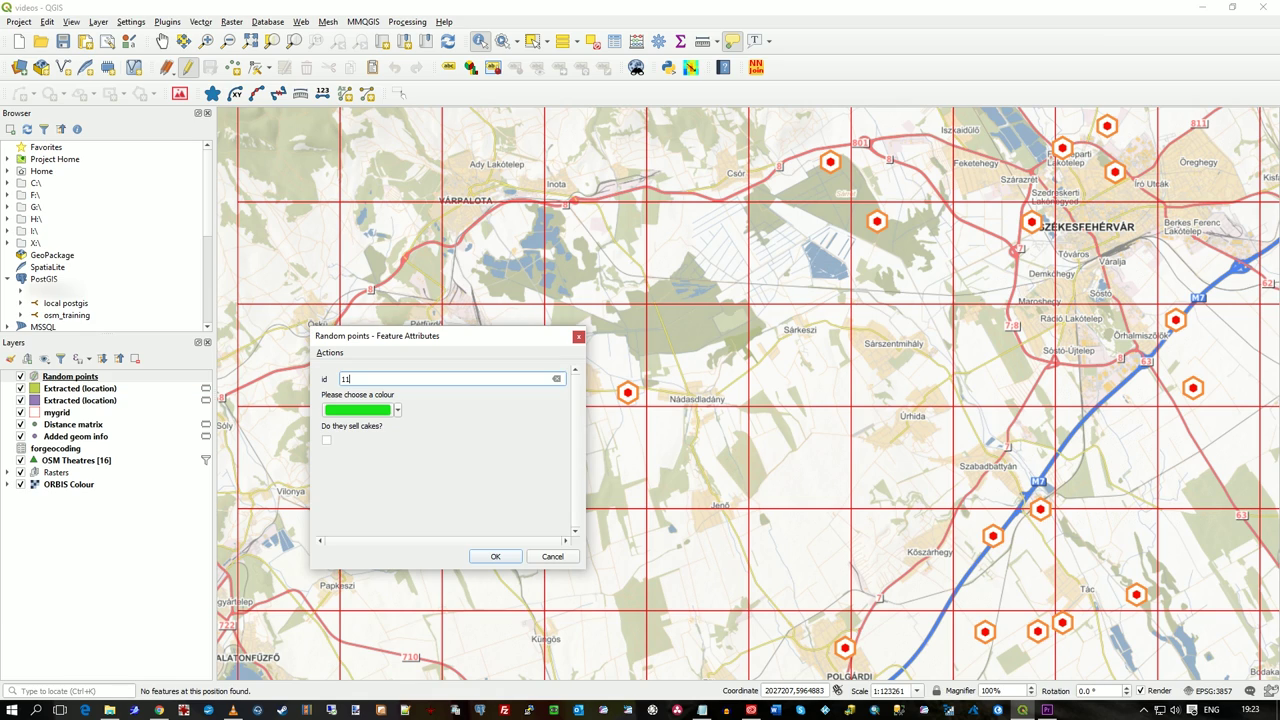
left_click(553, 556)
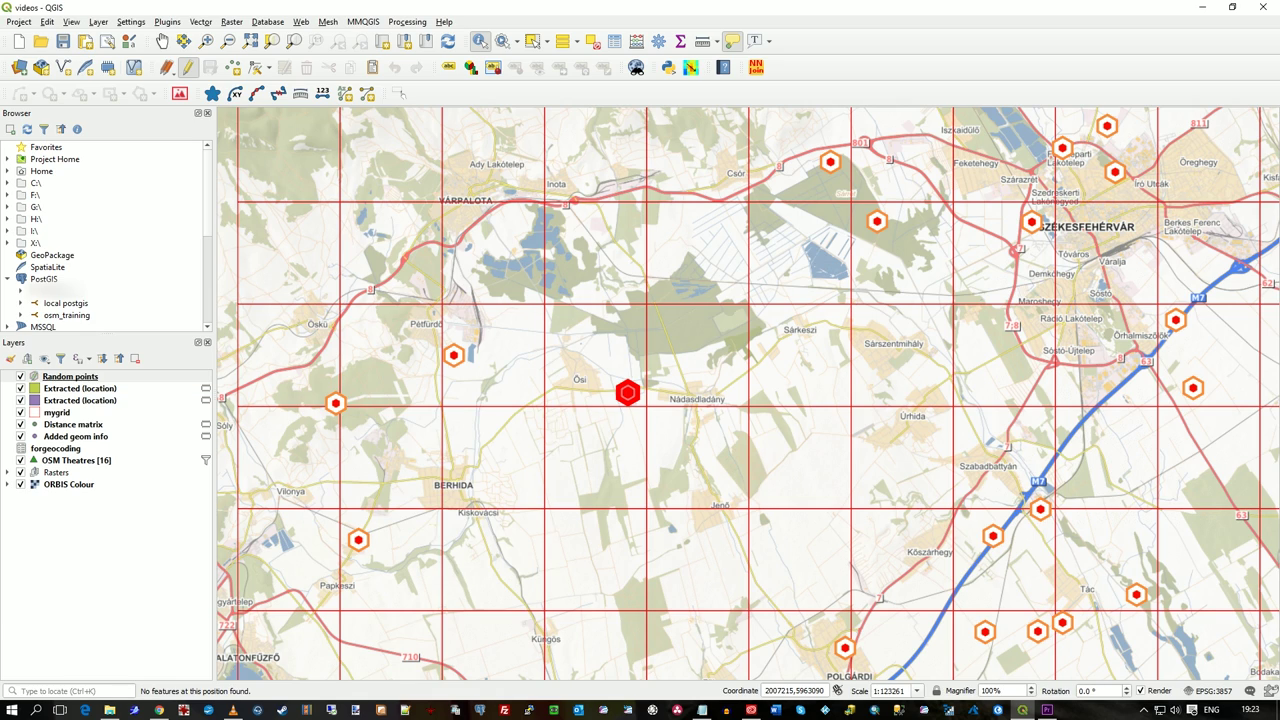
Step: Switch the attributes form of the Random points layer from Autogenerate to Drag and drop designer
right_click(89, 377)
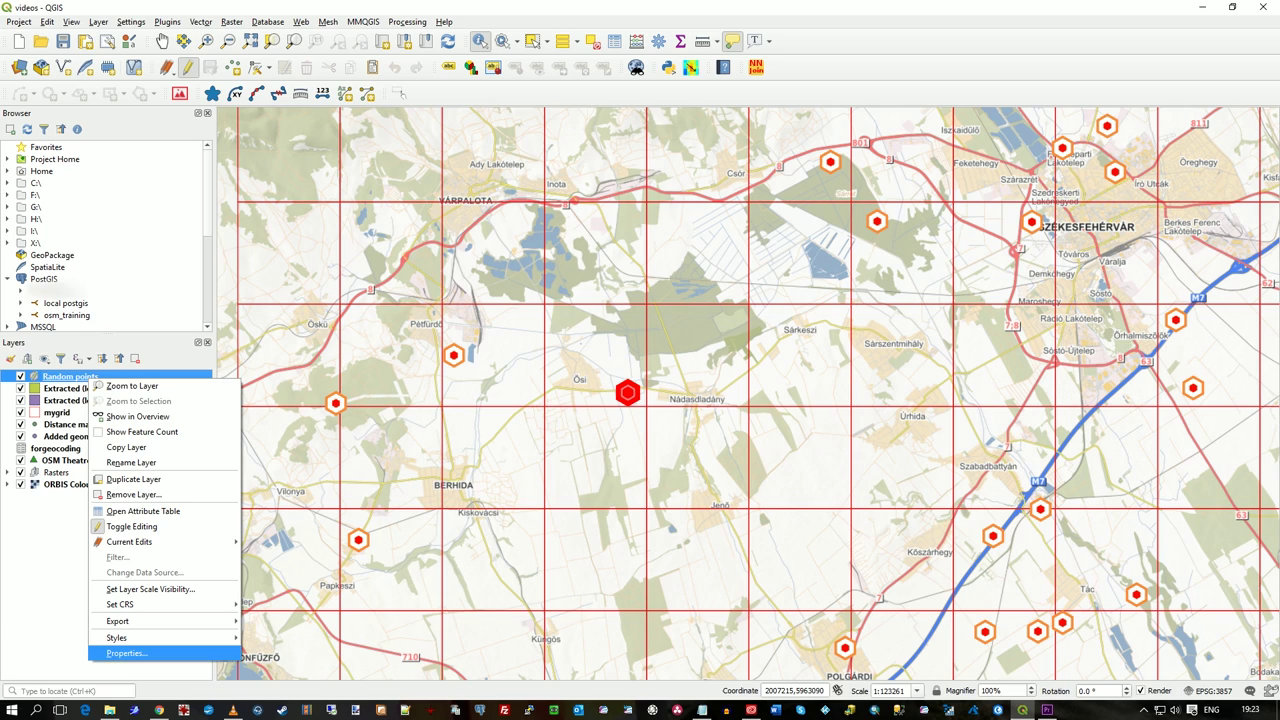
left_click(127, 653)
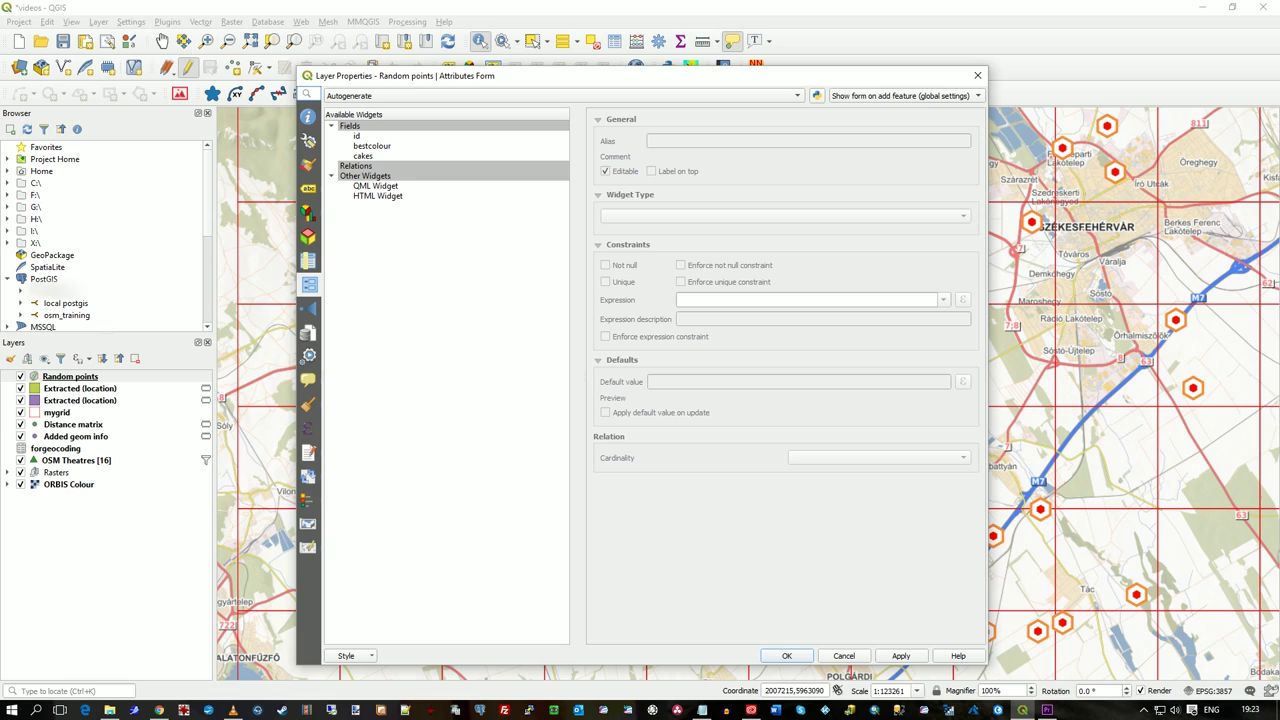
left_click(564, 96)
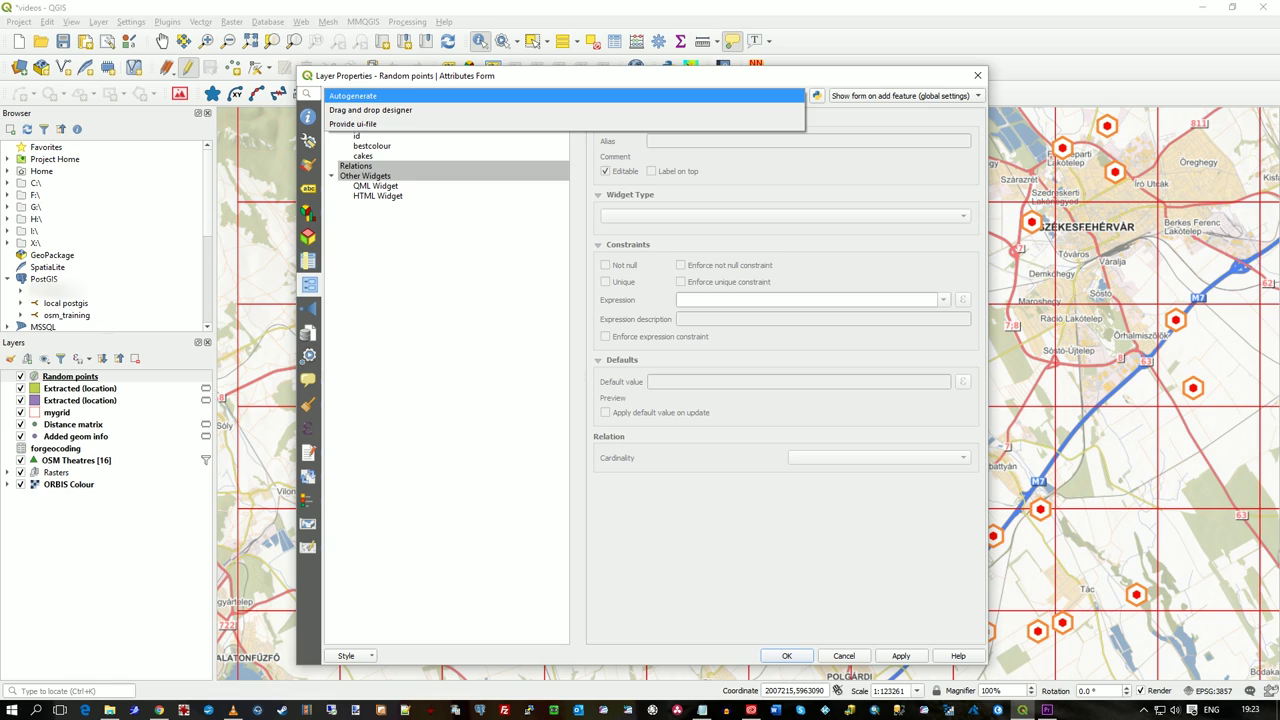
key("Down")
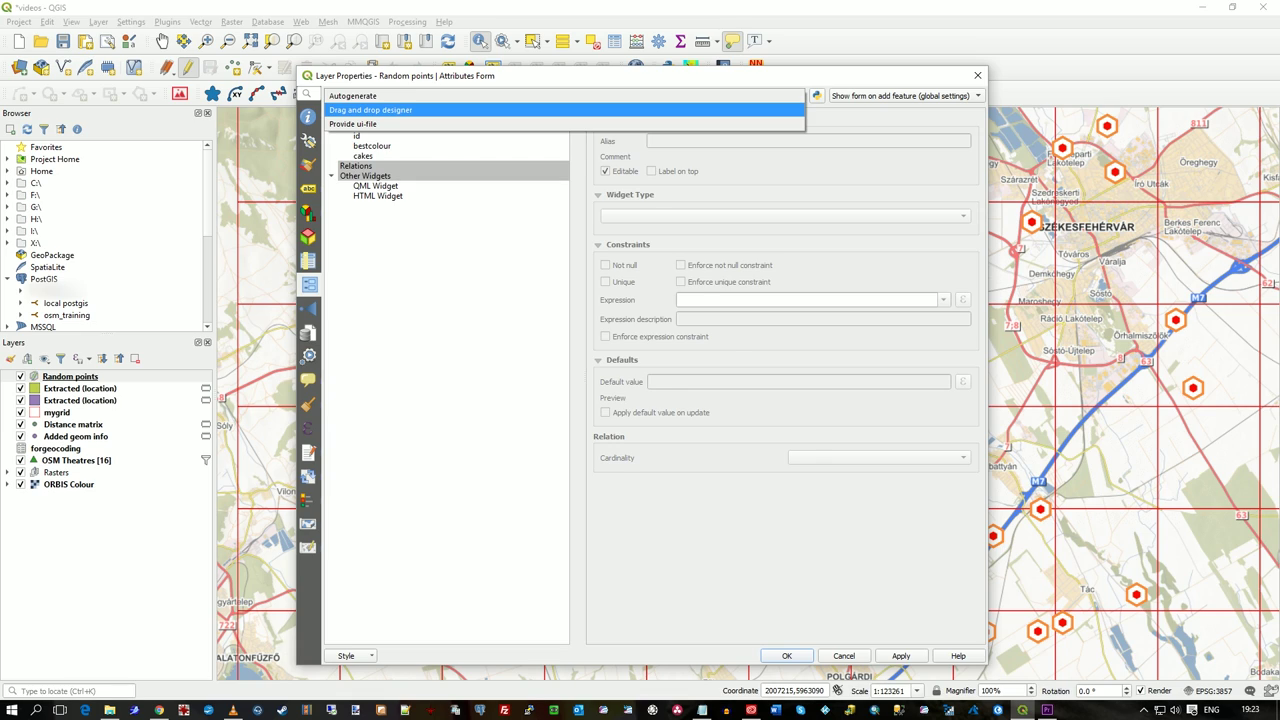
key("Return")
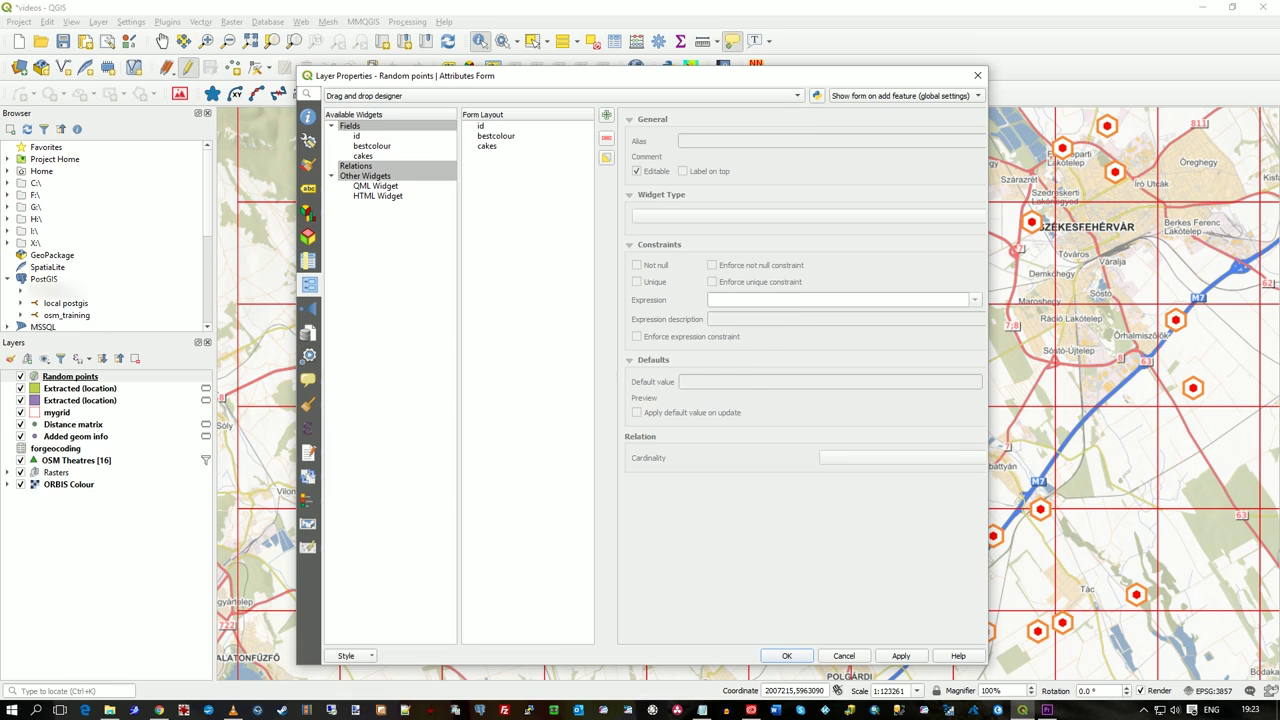
Step: Remove the bestcolour and cakes fields from the form layout, keeping only id
left_click(481, 126)
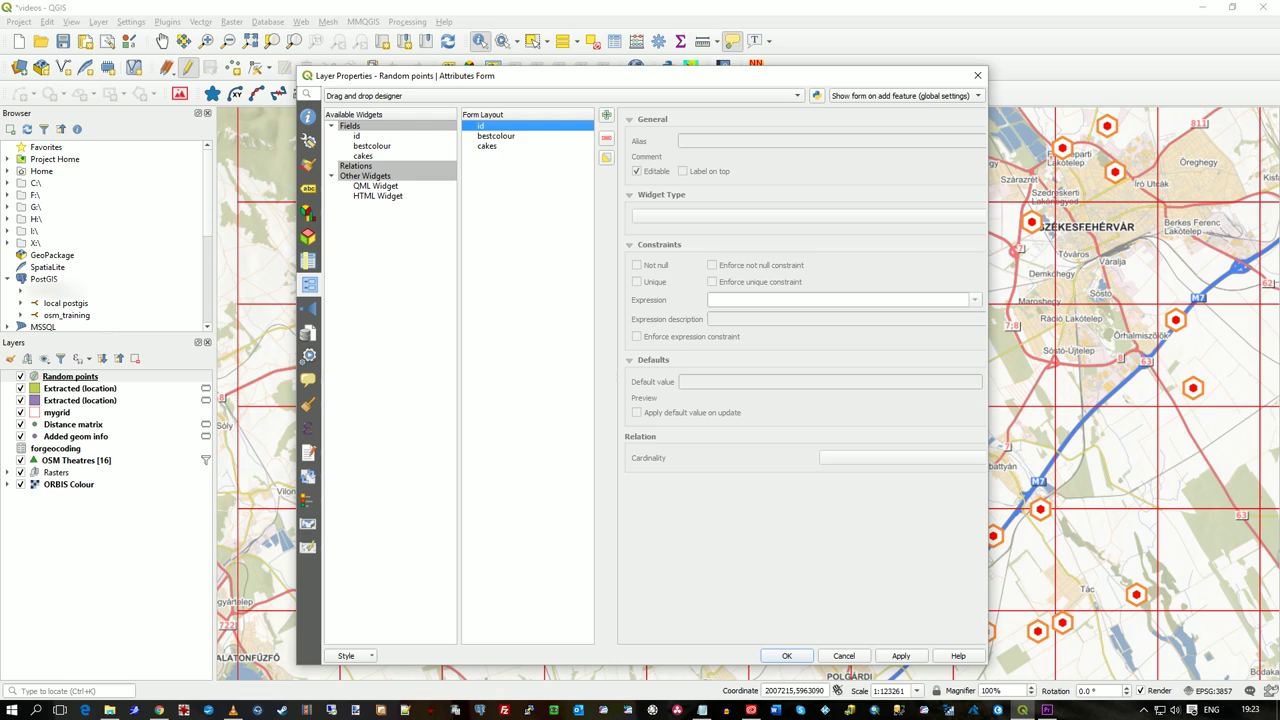
mouse_move(481, 126)
left_mouse_down()
mouse_move(481, 151)
mouse_move(481, 121)
left_mouse_up()
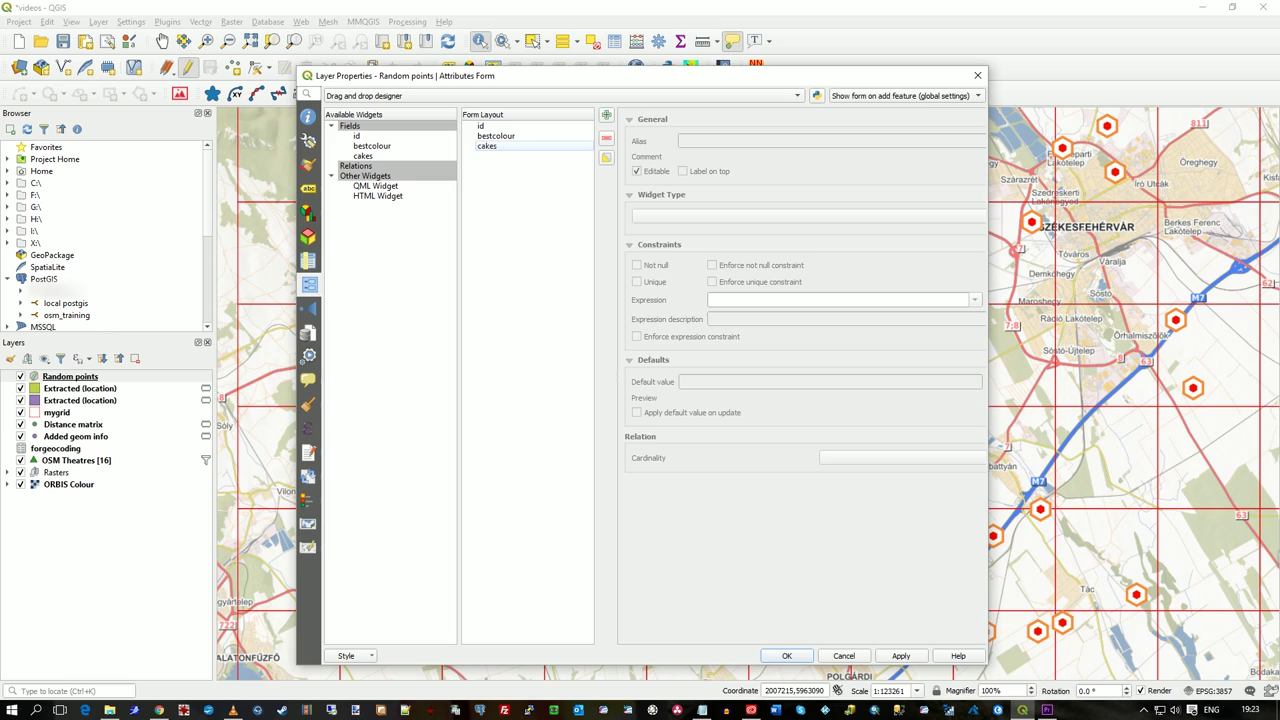
left_click(496, 136)
left_click(606, 138)
left_click(487, 136)
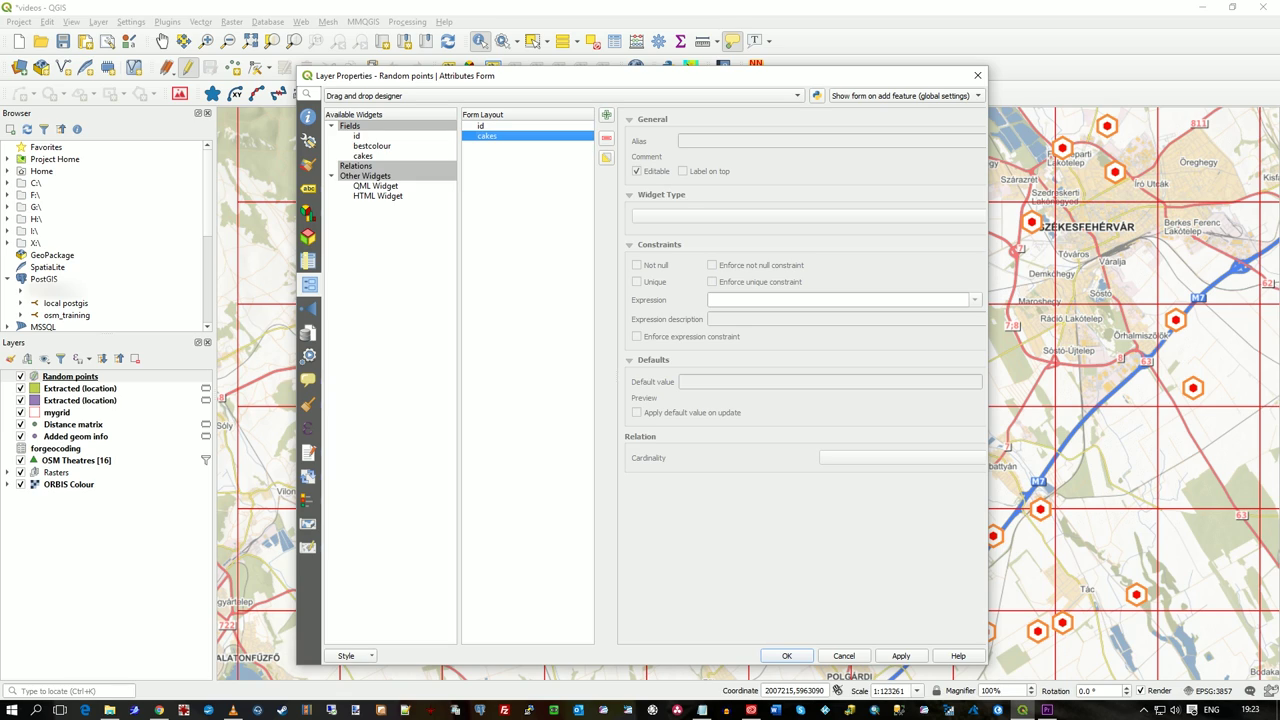
left_click(606, 138)
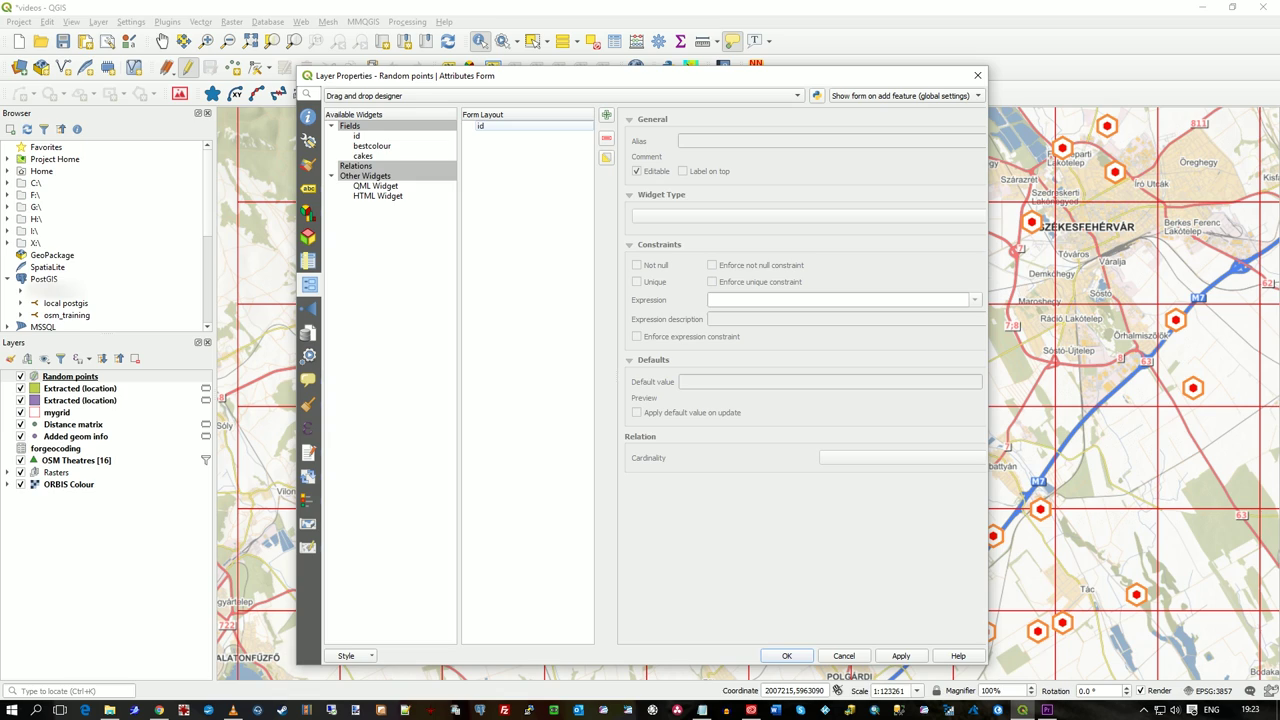
Step: Add two single-column tabs named Tab1 and Tab2 to the form layout
left_click(606, 115)
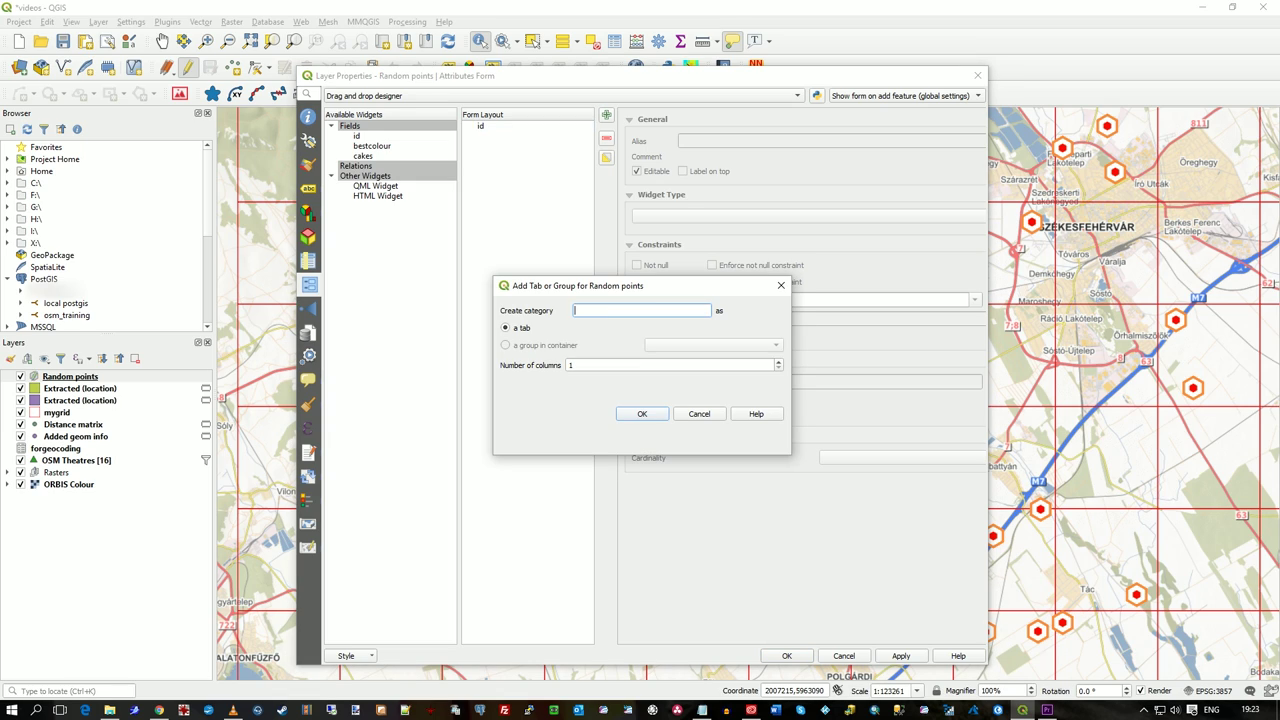
type("Tab1")
key("Return")
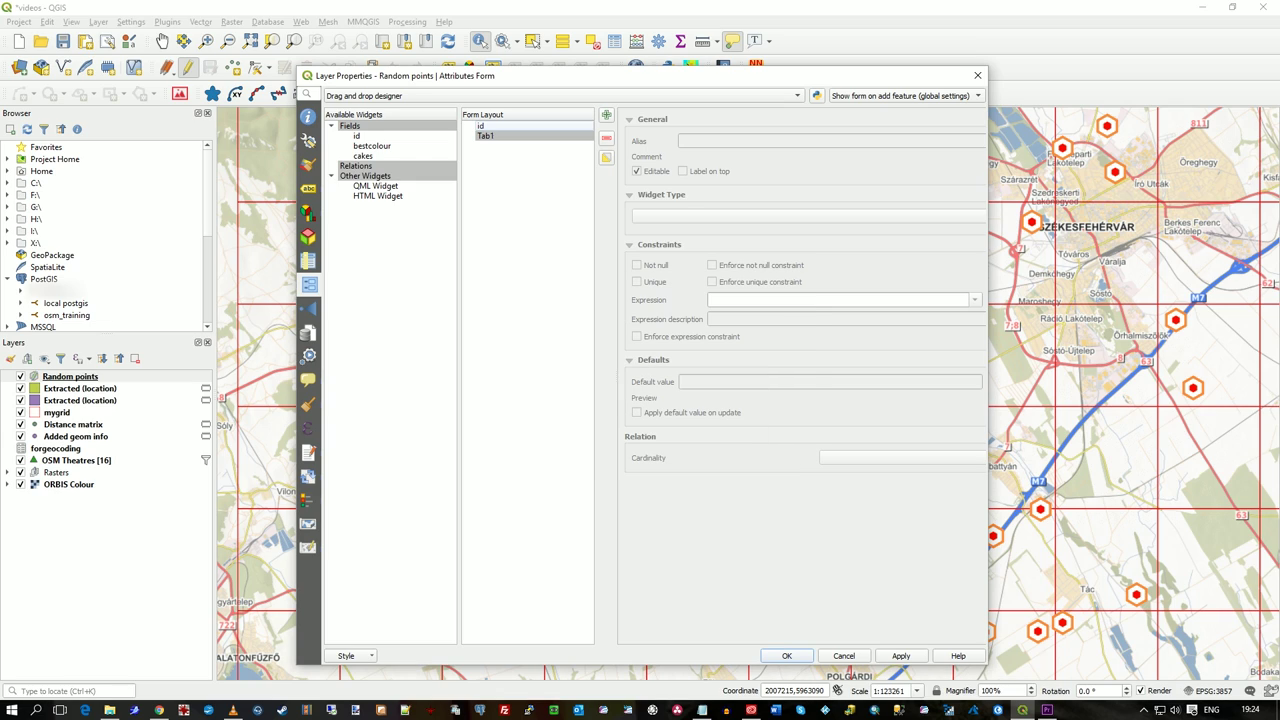
left_click(606, 115)
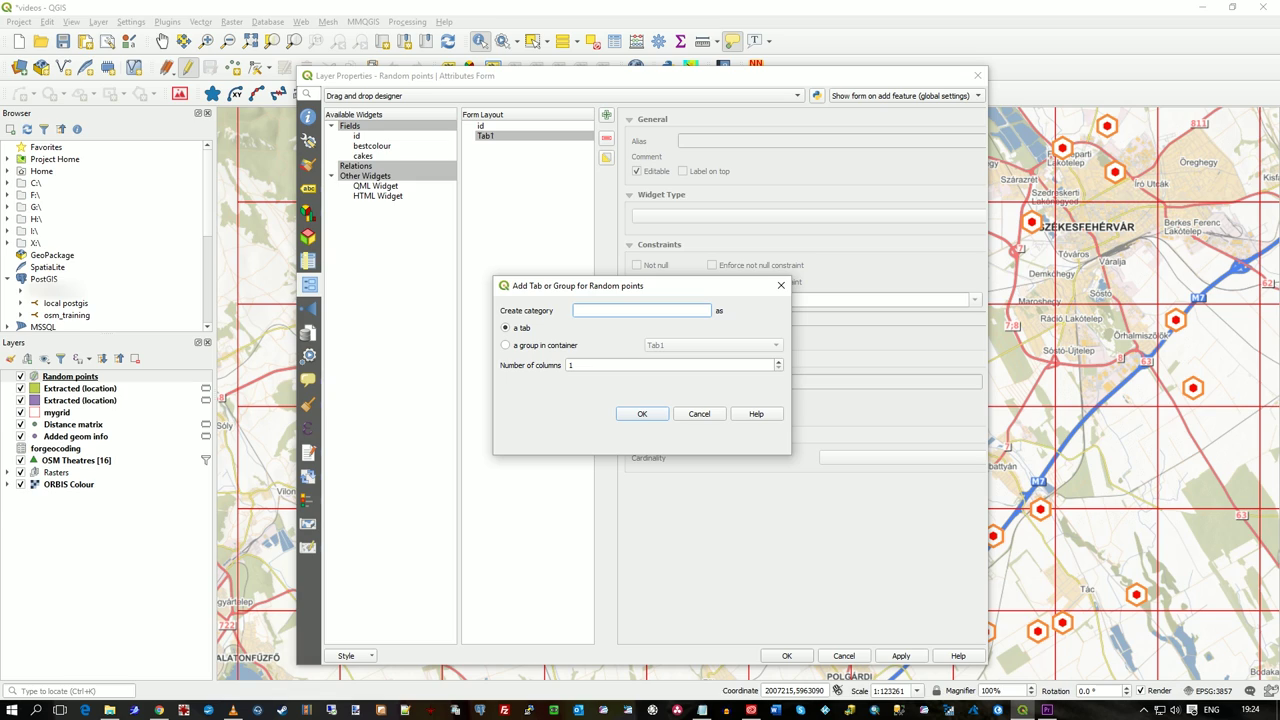
type("Tab2")
key("Return")
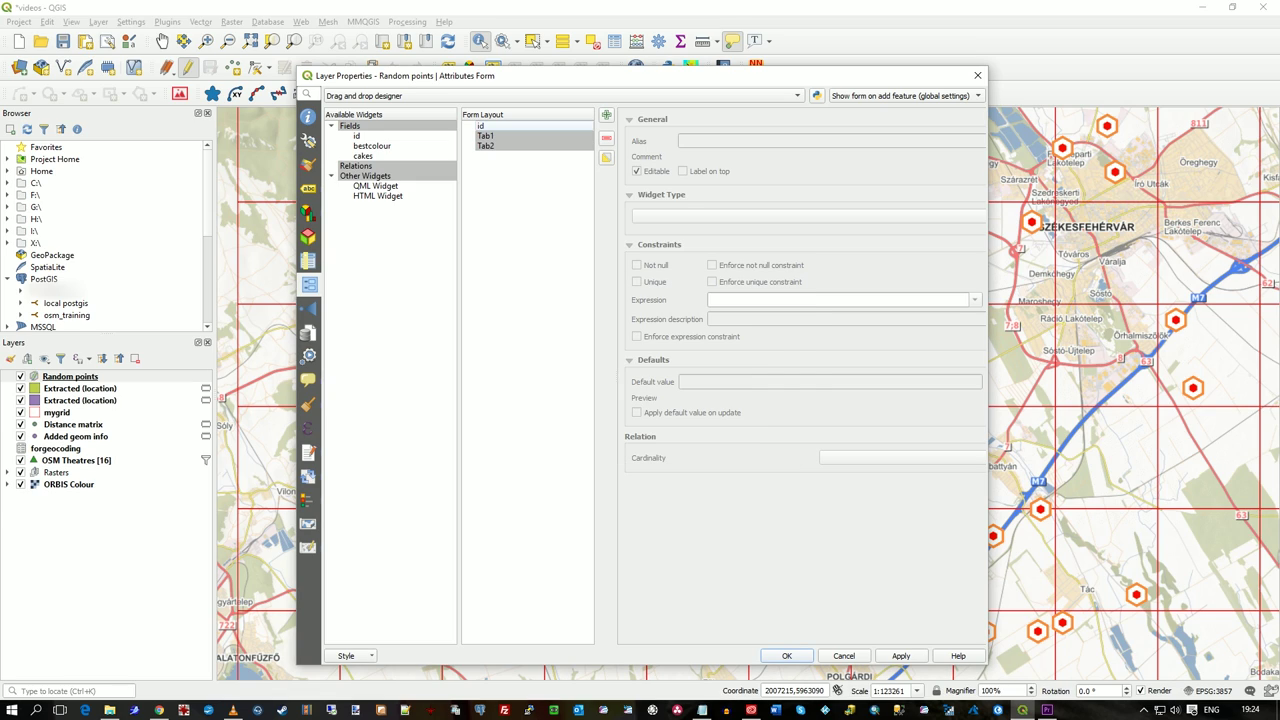
Step: Place the bestcolour field inside Tab1 of the form layout and check its widget settings
left_click(487, 136)
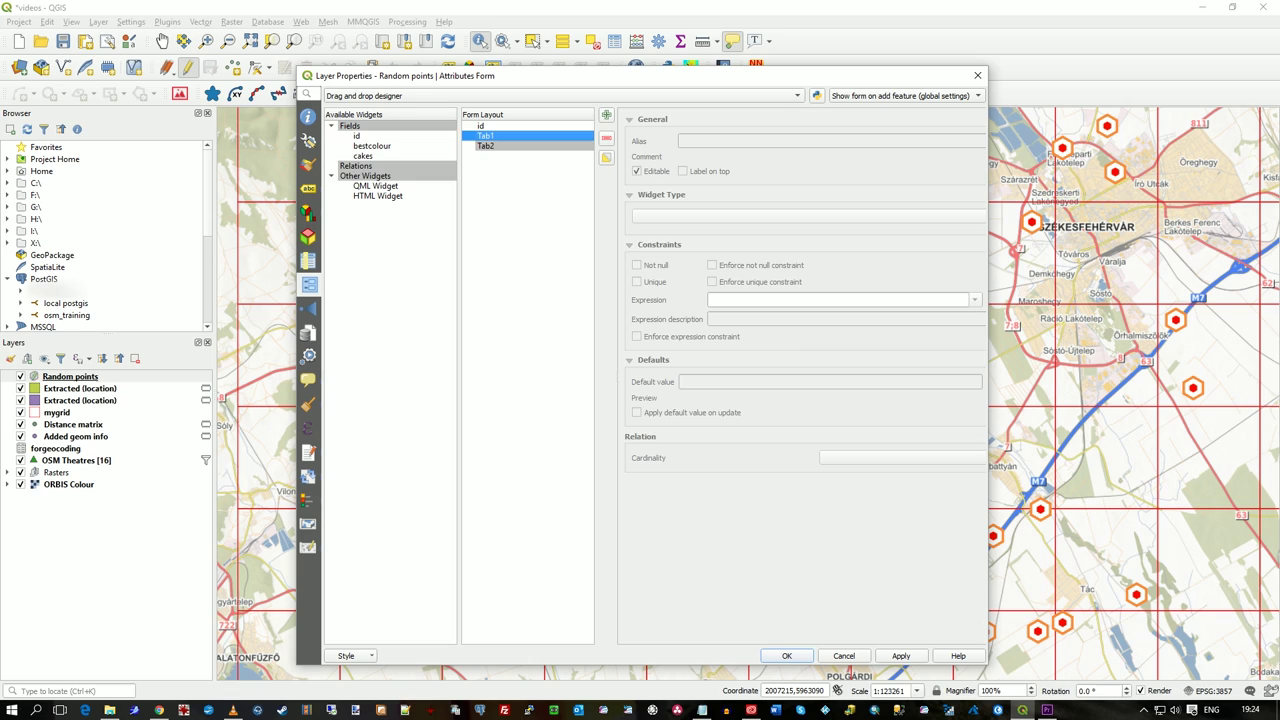
left_click(372, 146)
left_click_drag(372, 146, 485, 137)
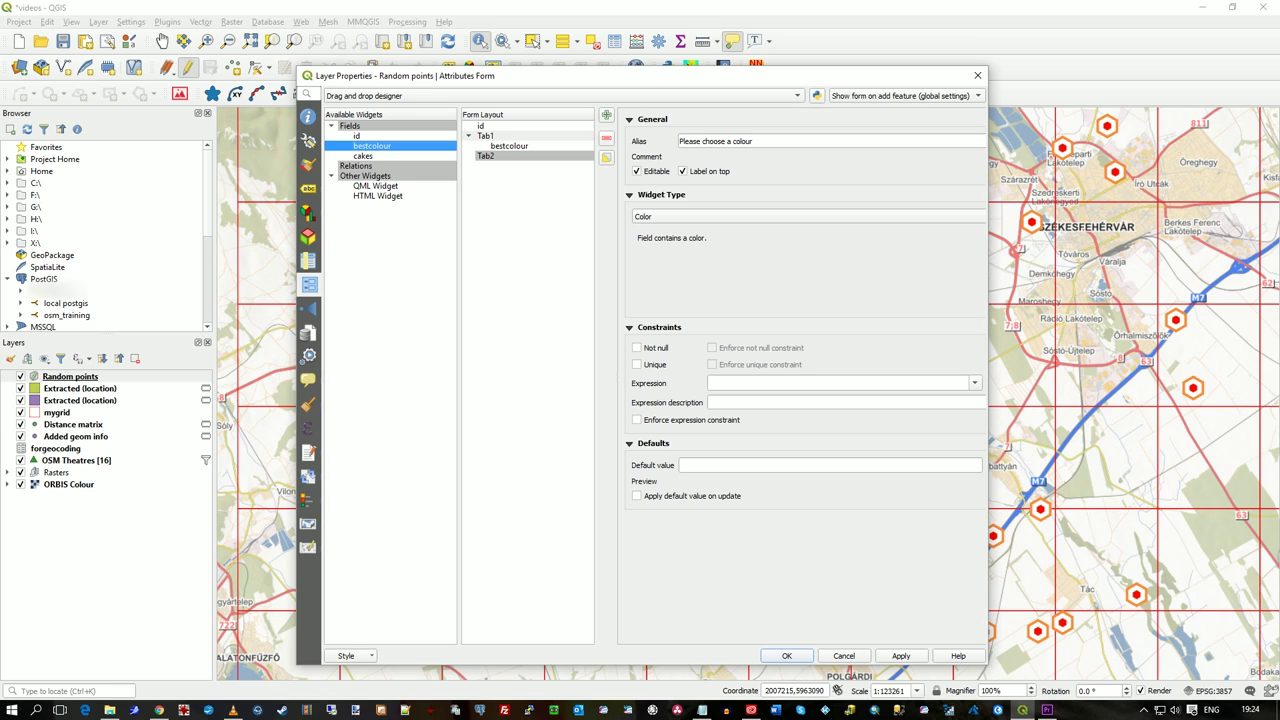
left_click(630, 195)
left_click(630, 195)
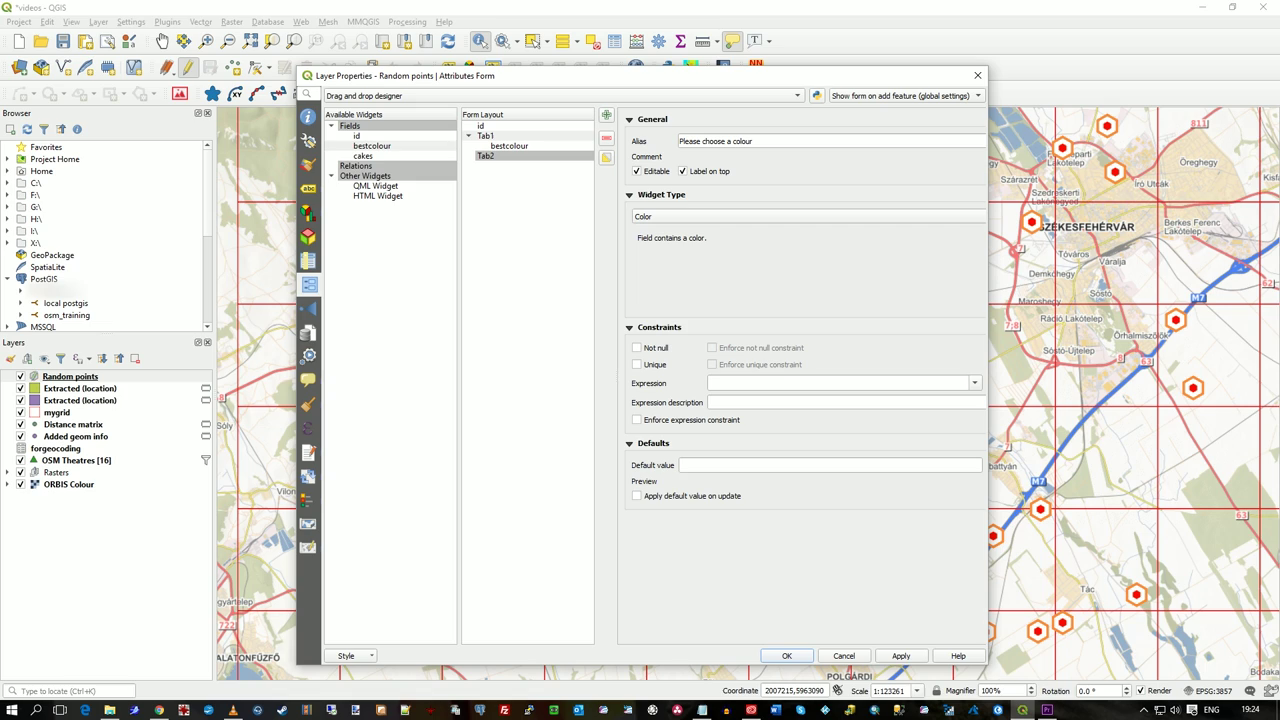
left_click(683, 171)
Step: Place the cakes field inside Tab2 and accept the layer's form settings
left_click(363, 156)
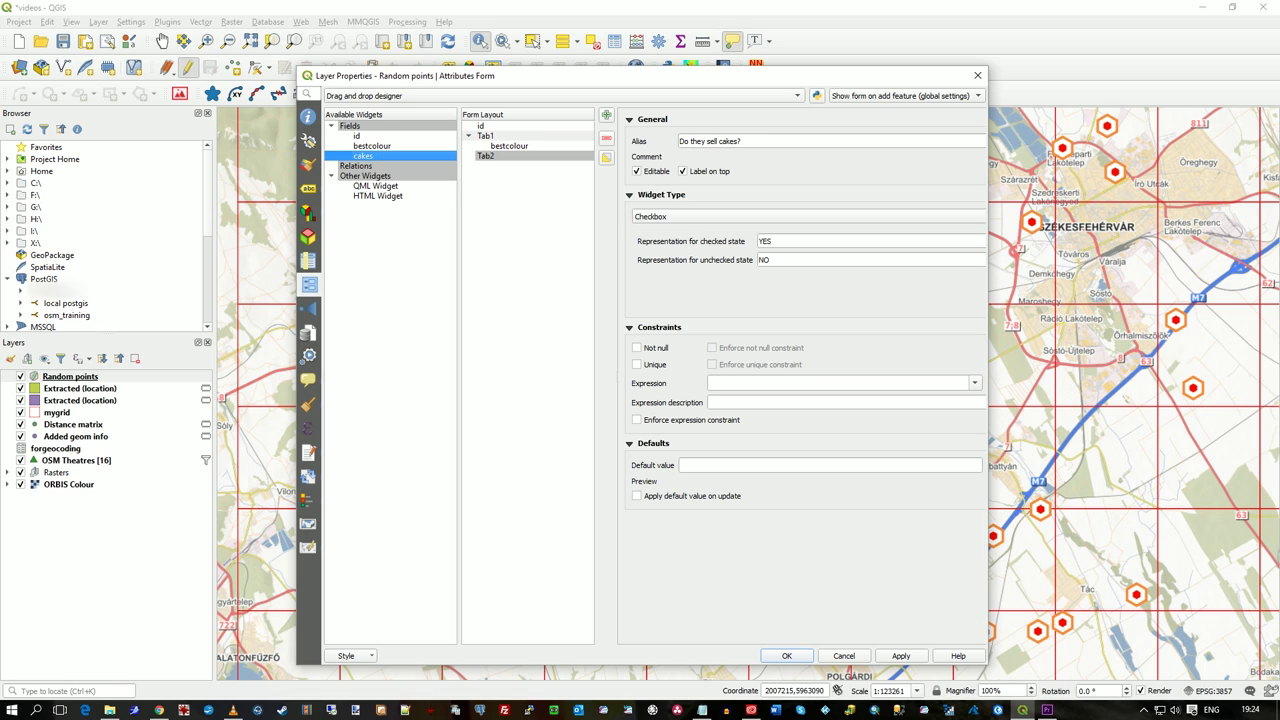
left_click_drag(363, 156, 533, 157)
left_click(786, 655)
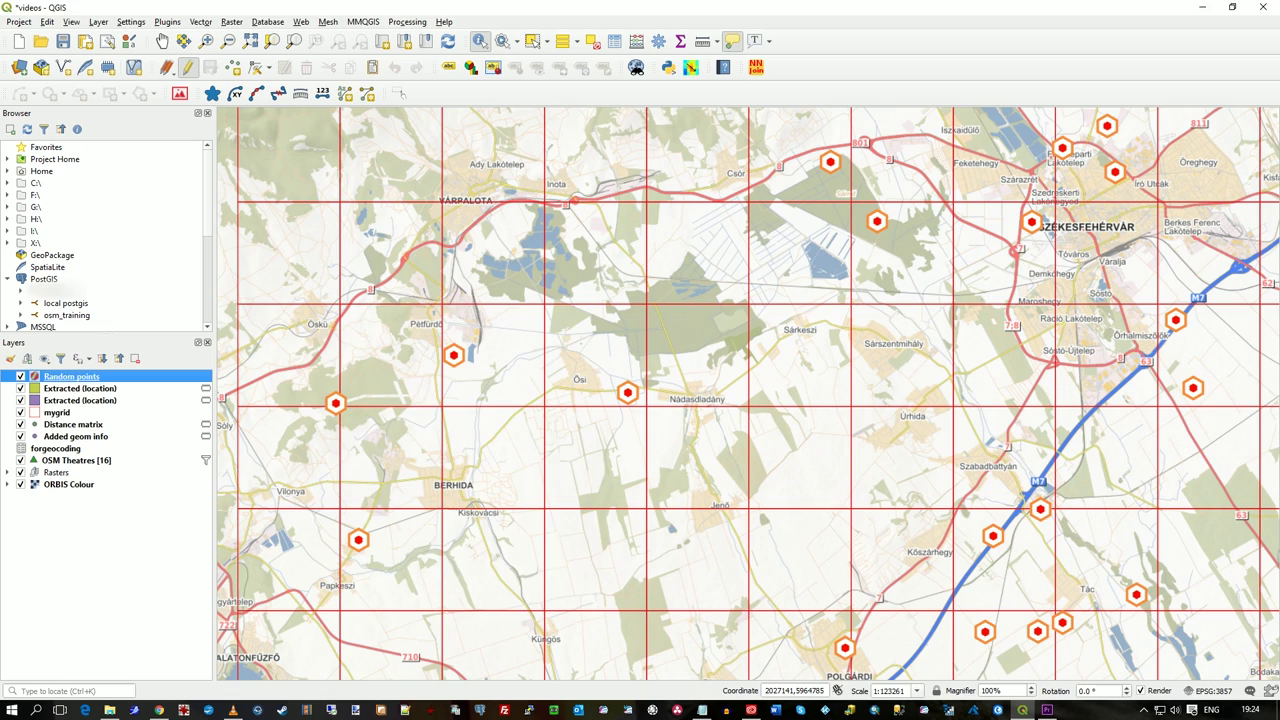
Step: Examine the redesigned attribute form of the point between Ösi and Nádasdladány, comparing the contents of Tab1 and Tab2
left_click(628, 393)
left_click(363, 466)
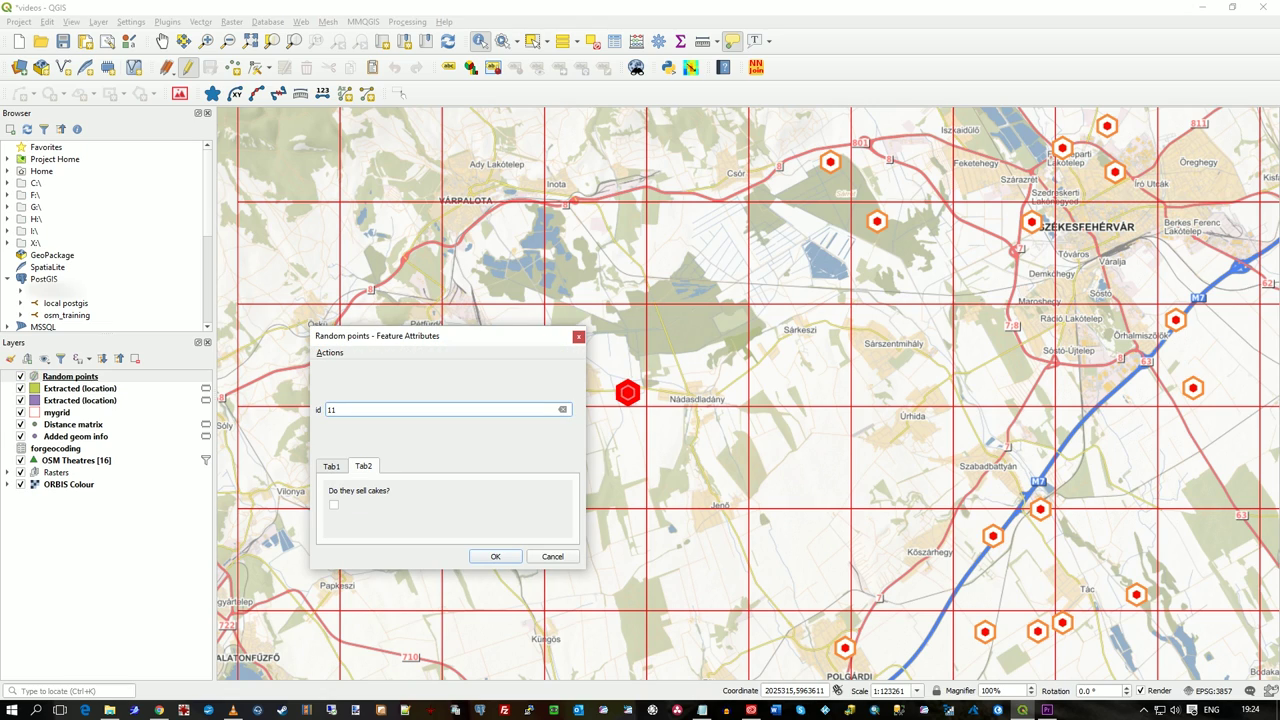
left_click(332, 466)
left_click(363, 466)
left_click(331, 466)
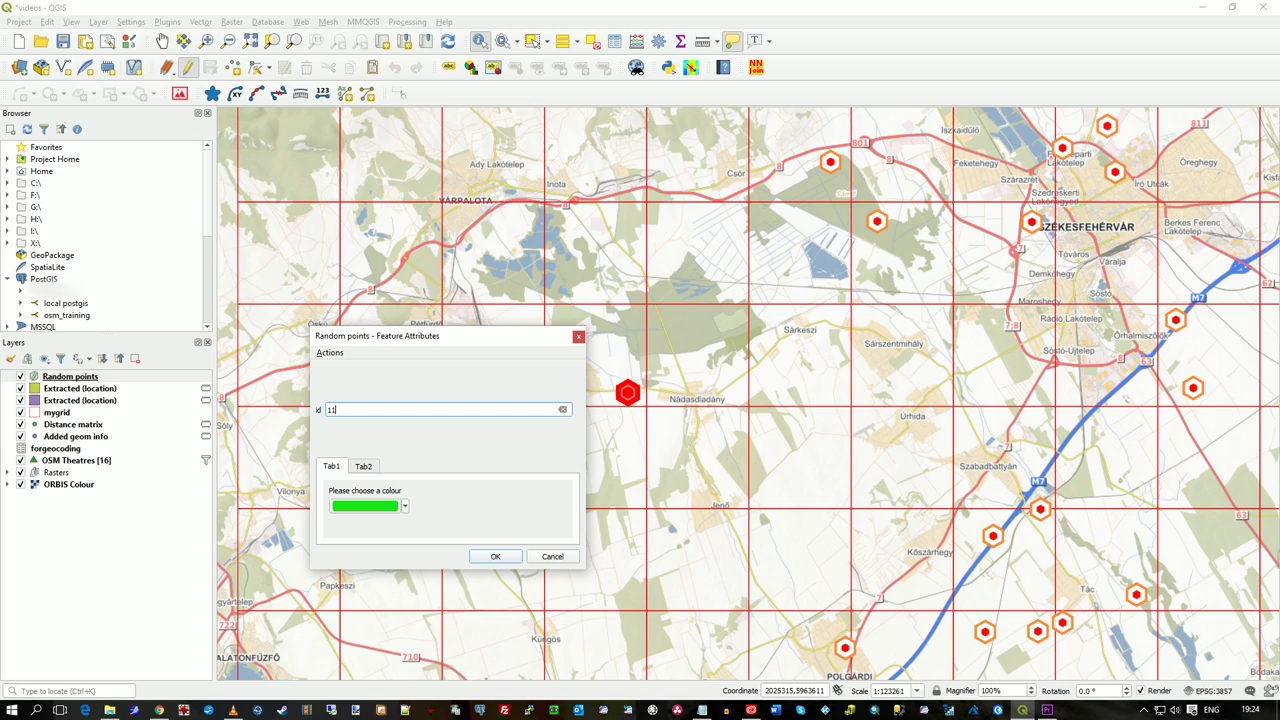
left_click(363, 466)
left_click(331, 466)
left_click(363, 466)
left_click(331, 466)
left_click(363, 466)
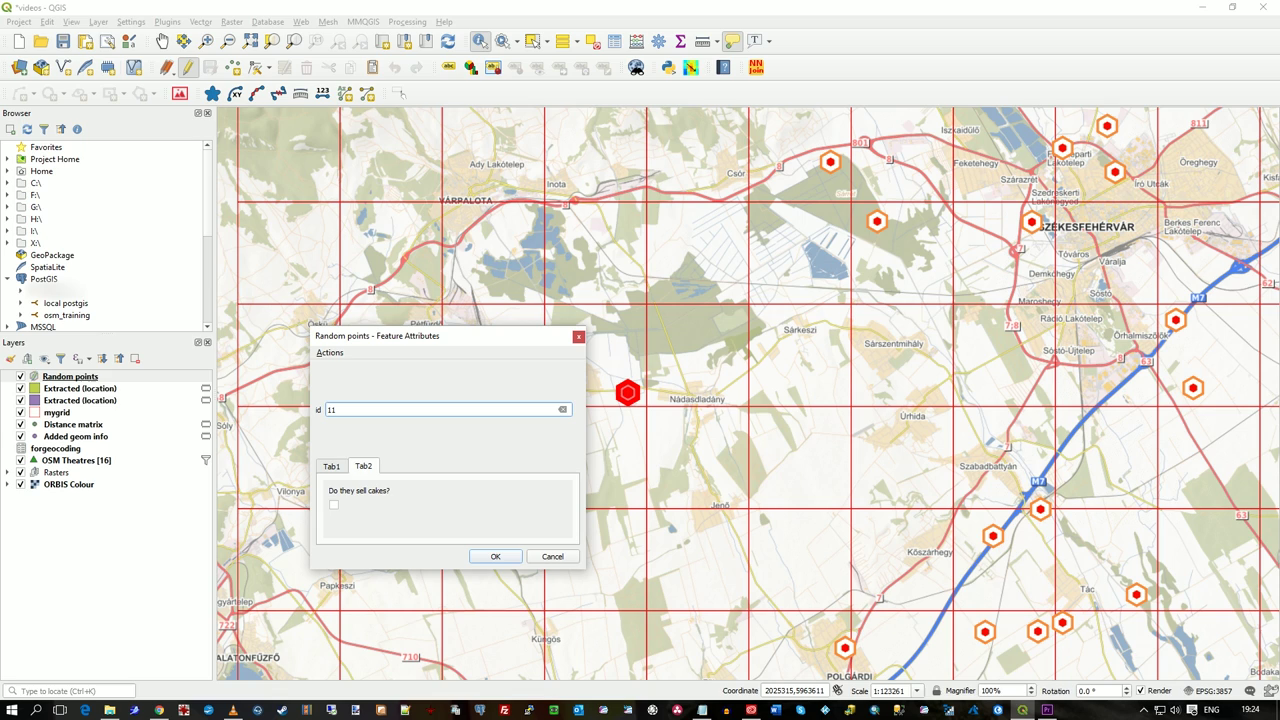
left_click(332, 466)
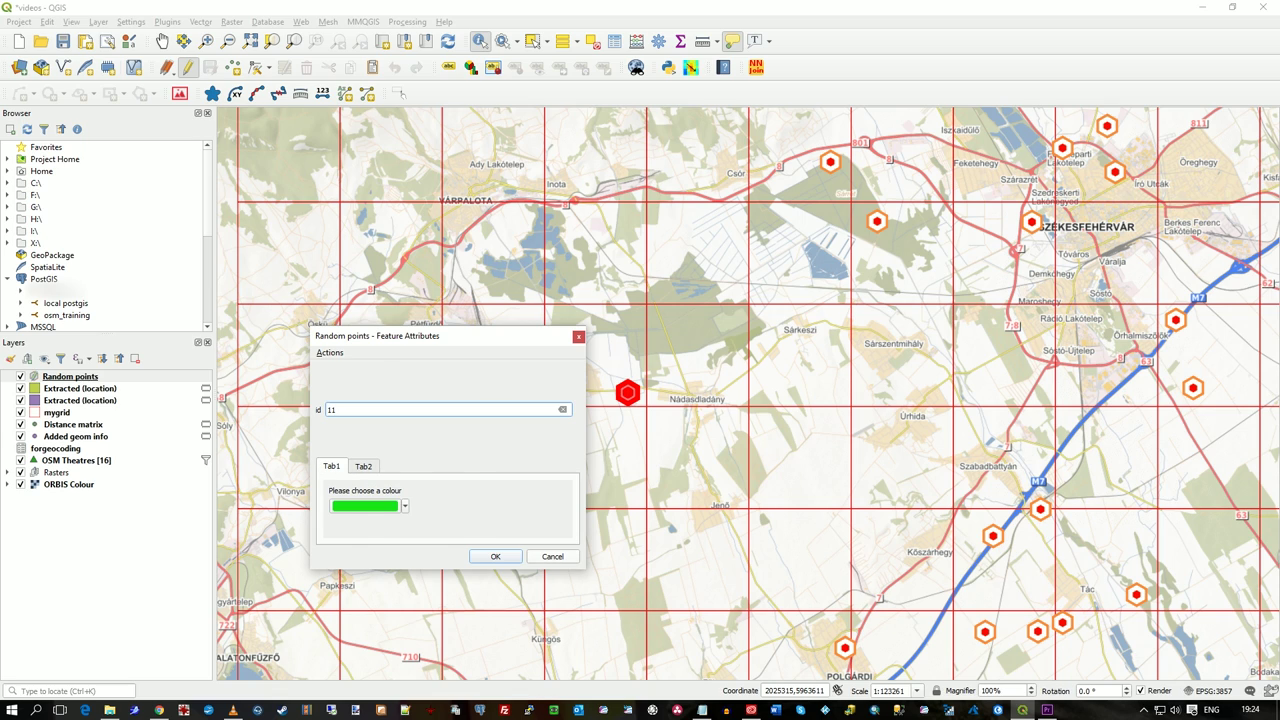
key("Return")
Step: Open the attribute form settings of the Random points layer and expand Tab1 and Tab2 in the form layout
right_click(70, 376)
mouse_move(180, 631)
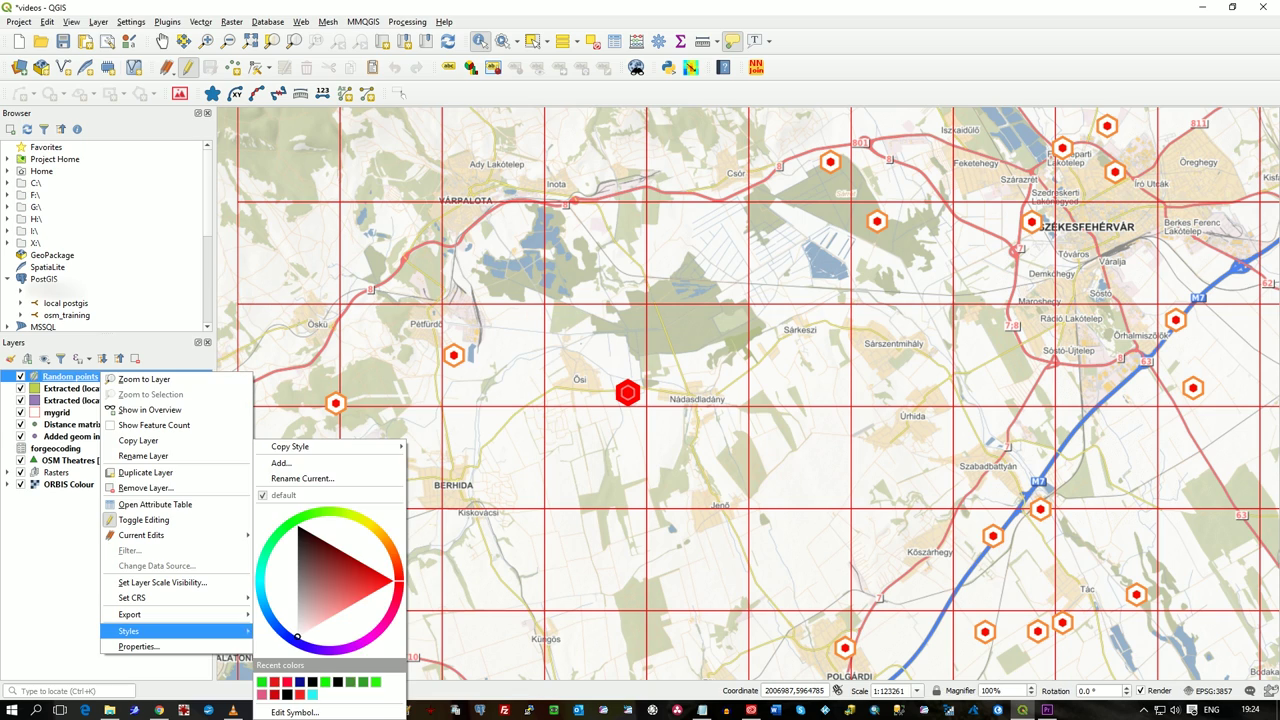
left_click(140, 647)
double_click(70, 376)
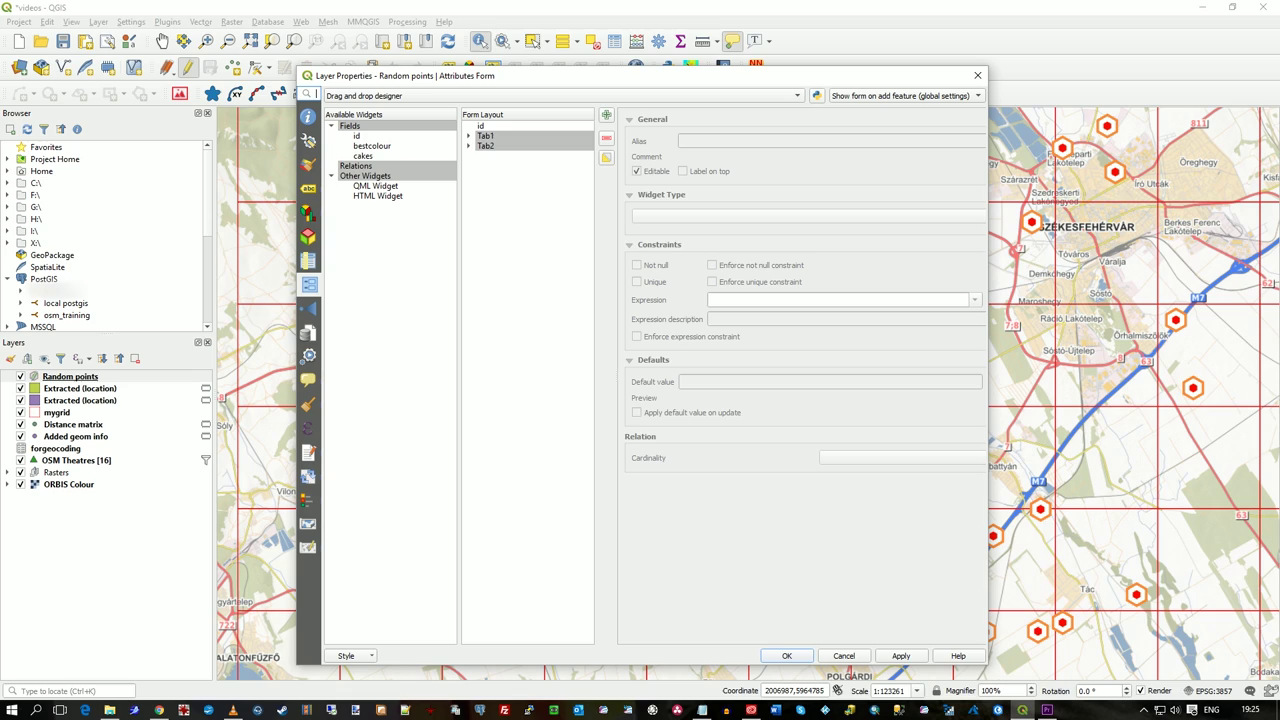
left_click(468, 146)
left_click(468, 136)
left_click(378, 196)
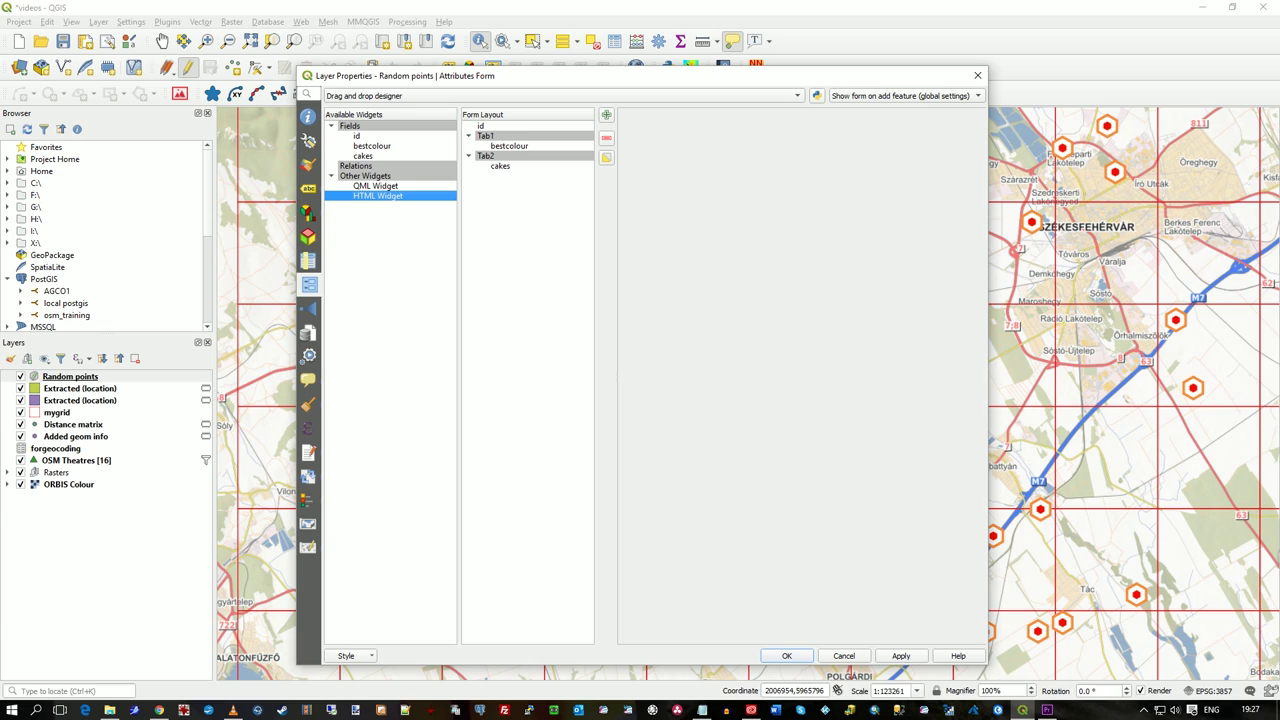
left_click_drag(378, 196, 510, 166)
Step: Add a single-column tab named FancyData to the form layout and place an HTML widget with default settings inside it
left_click(606, 115)
type("Fan")
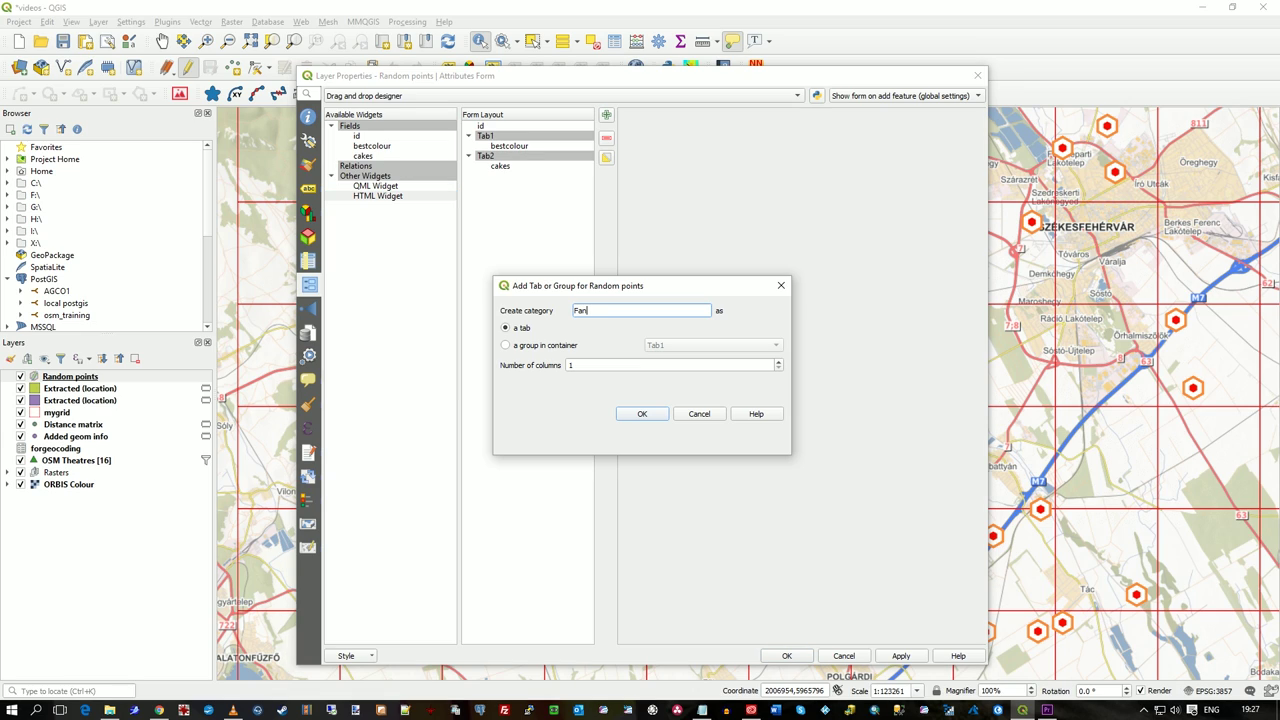
type("cyData")
key("Return")
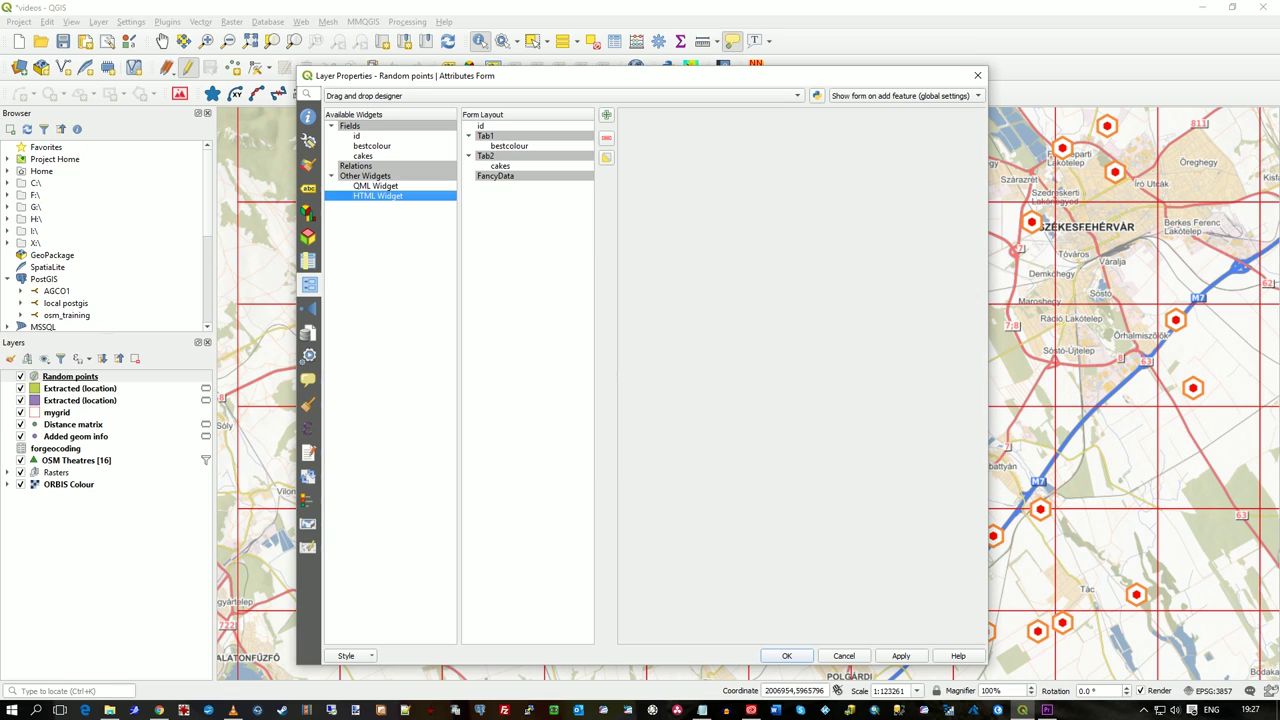
left_click_drag(378, 196, 499, 176)
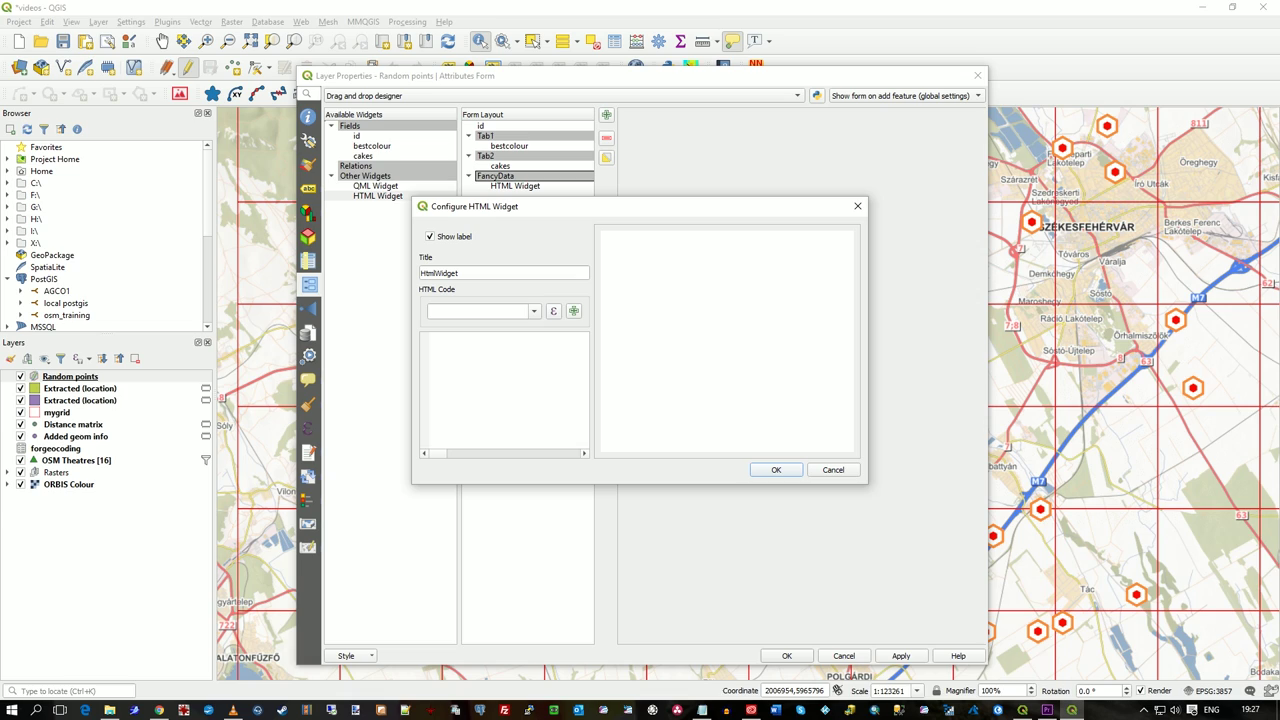
key("Return")
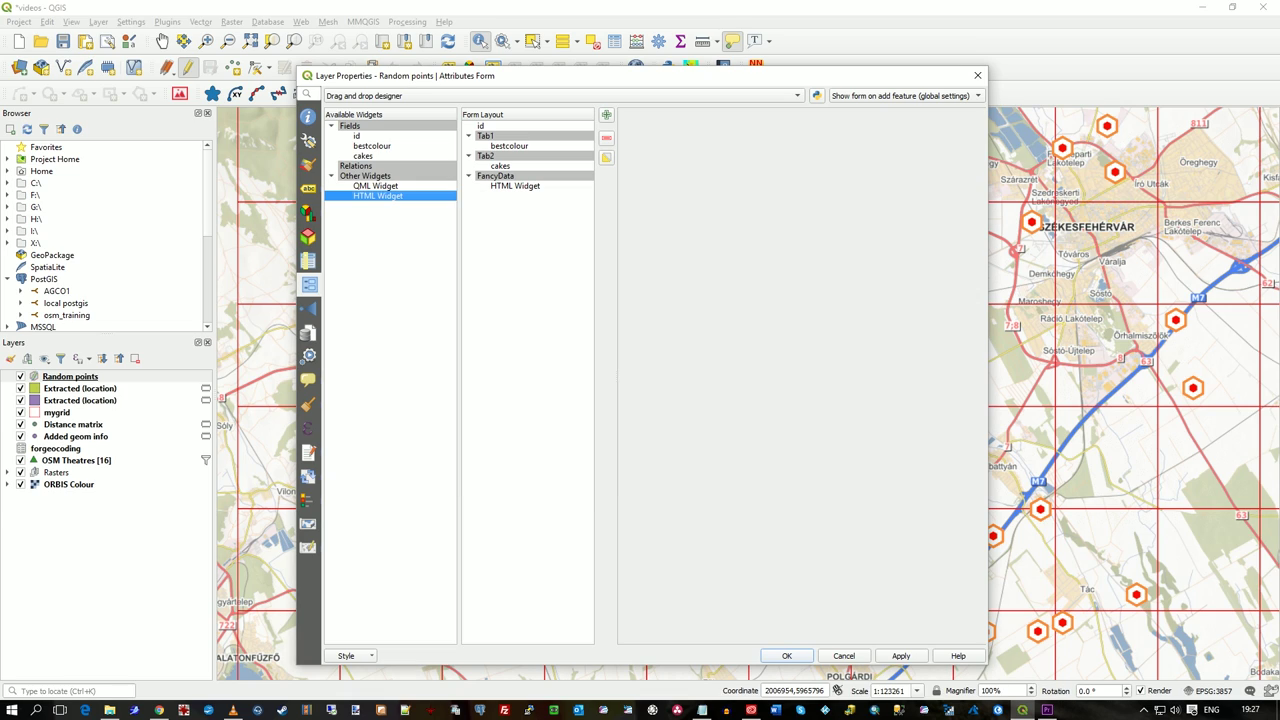
Step: Move the cakes field above bestcolour in Tab1 and remove Tab2 from the form layout
left_click(501, 166)
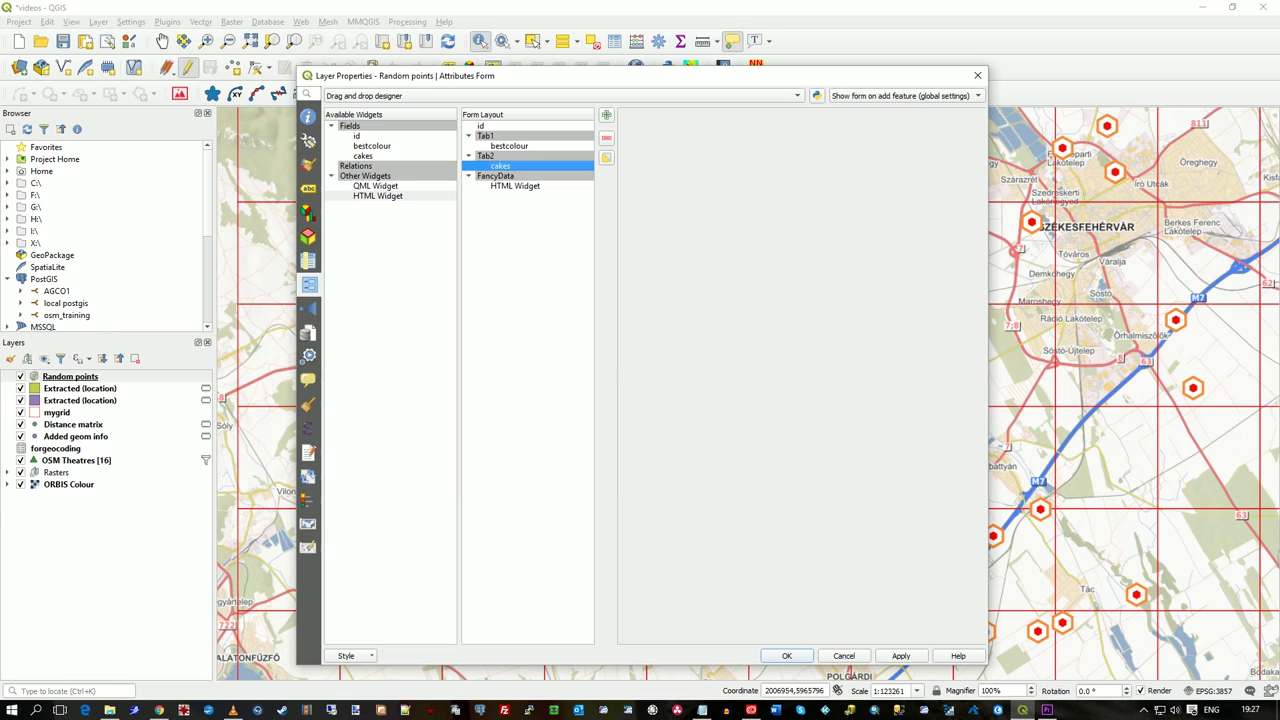
left_click_drag(500, 166, 500, 143)
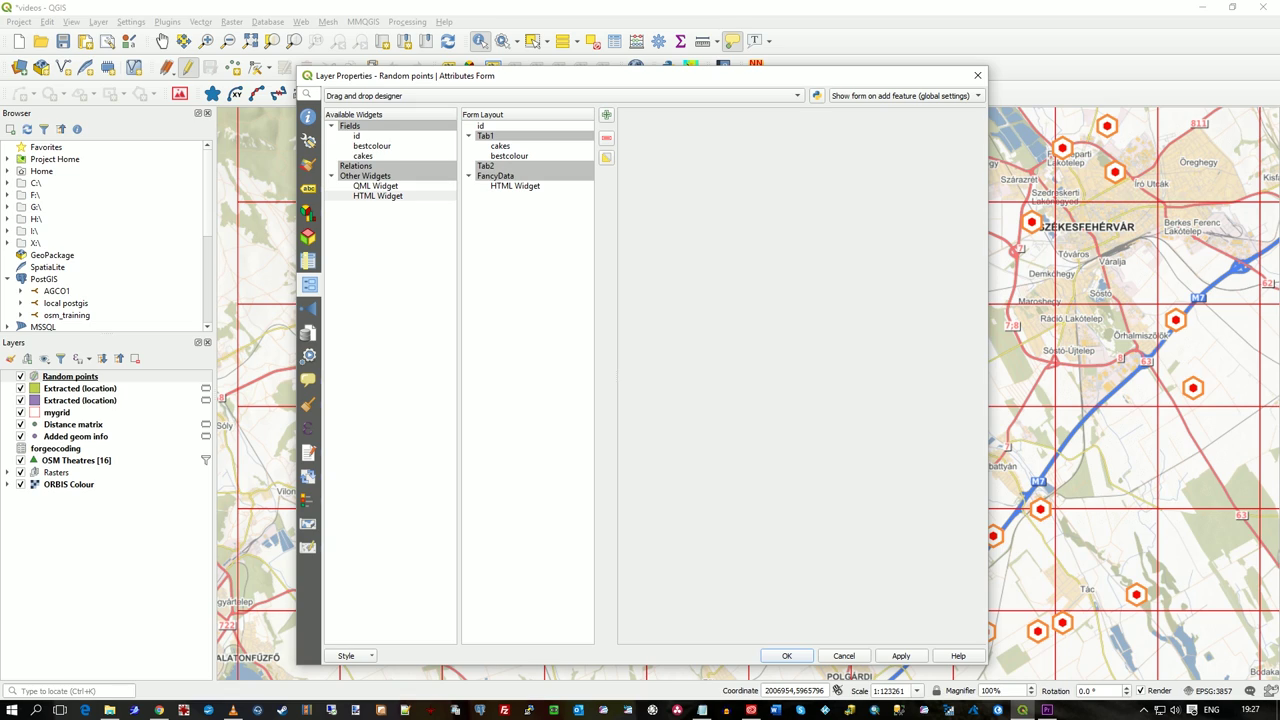
left_click(486, 166)
left_click(607, 138)
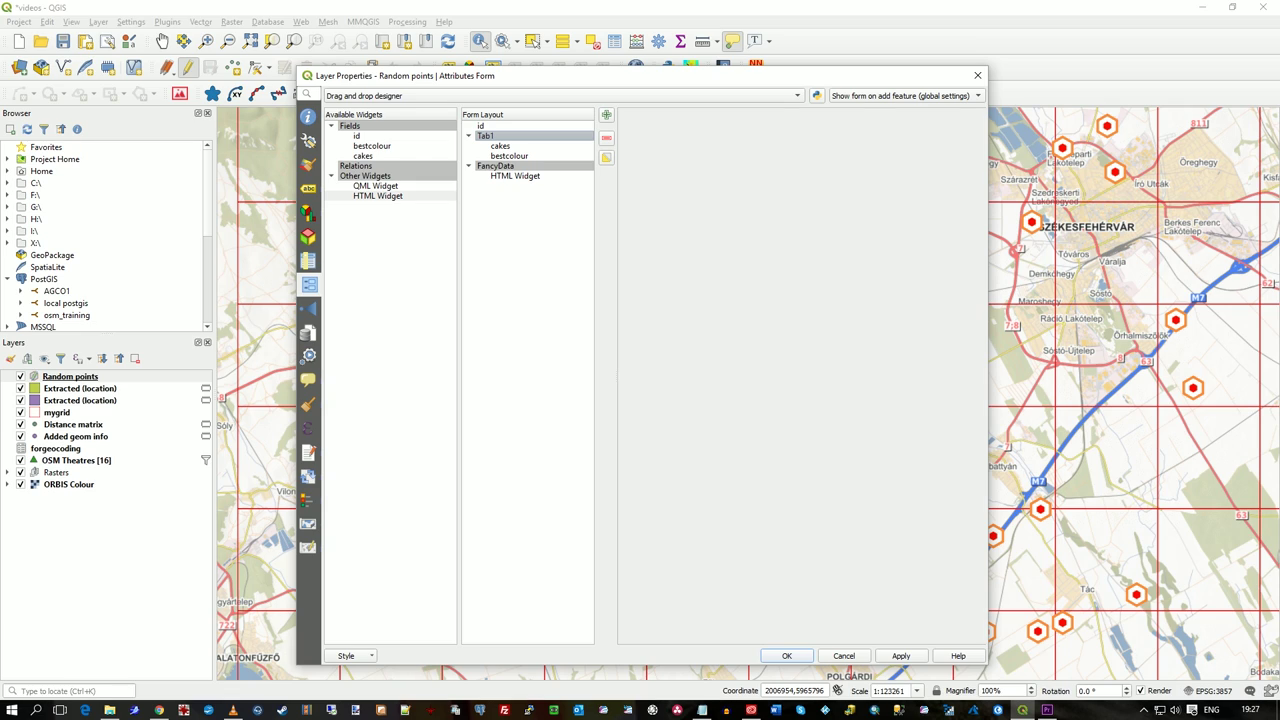
Step: Insert the id field expression into the HTML widget's code and accept the layer's form settings
double_click(515, 176)
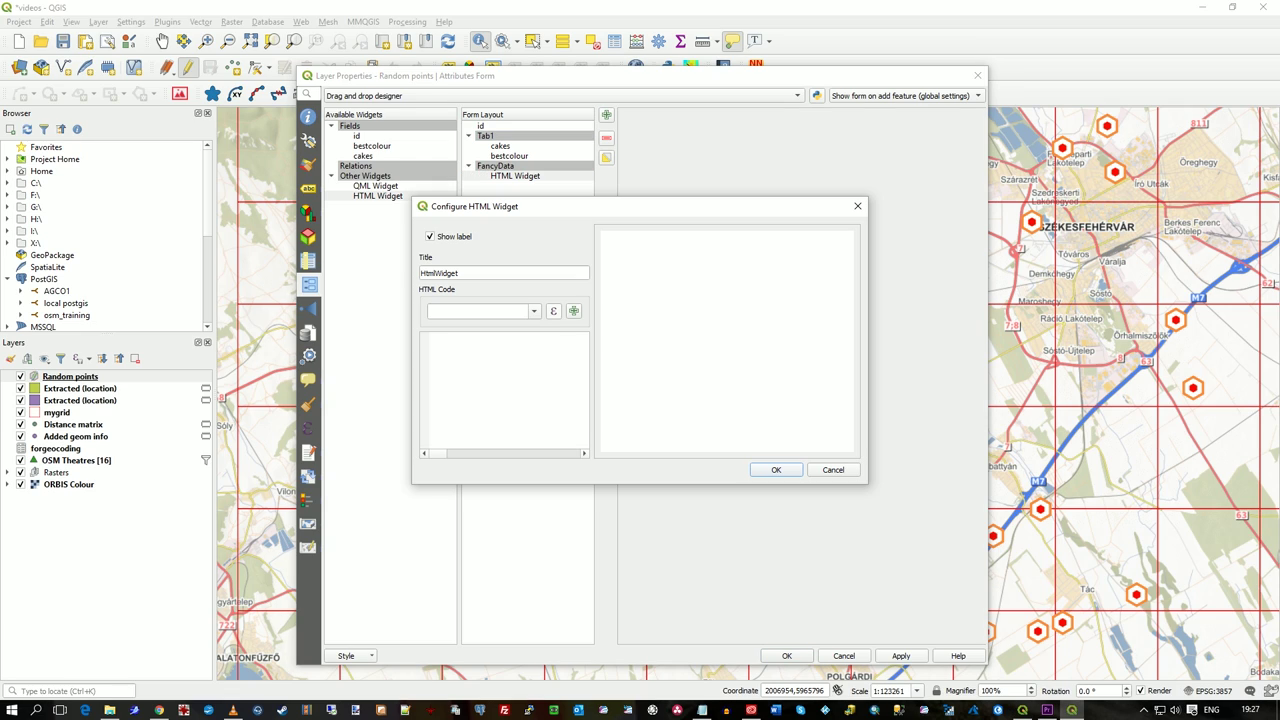
left_click(534, 311)
left_click(462, 328)
left_click(573, 311)
left_click(775, 469)
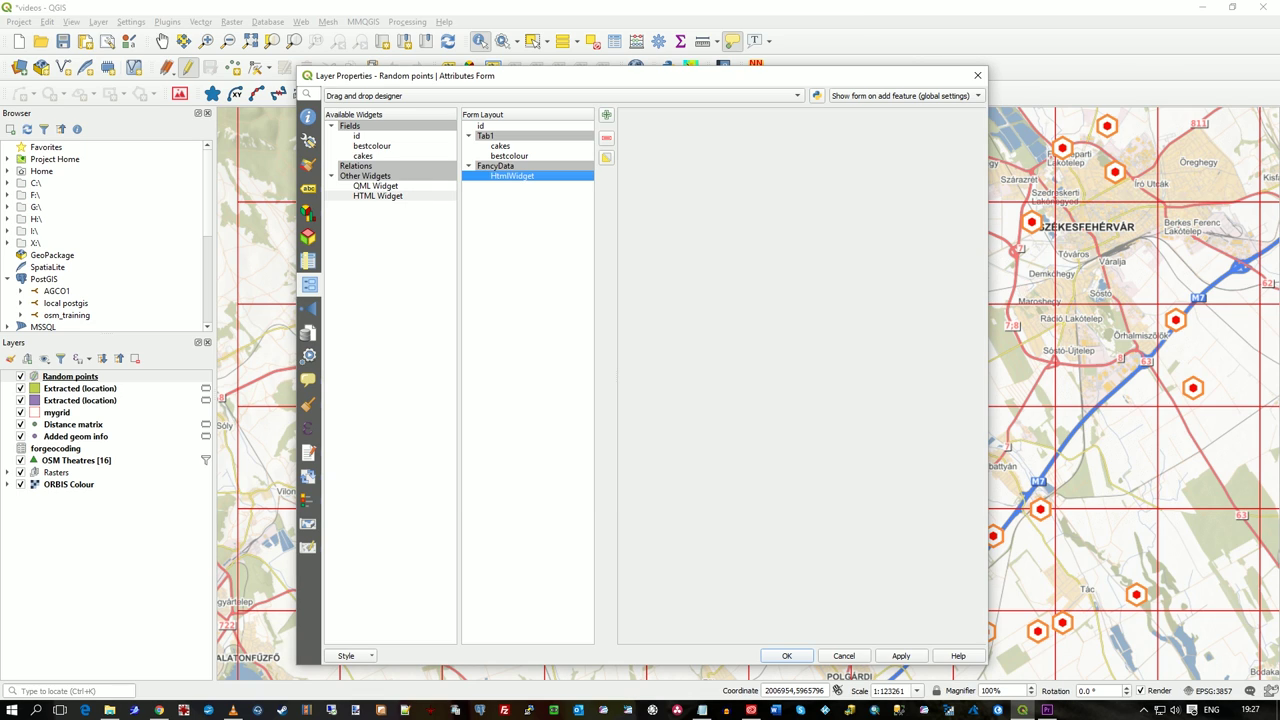
left_click(786, 655)
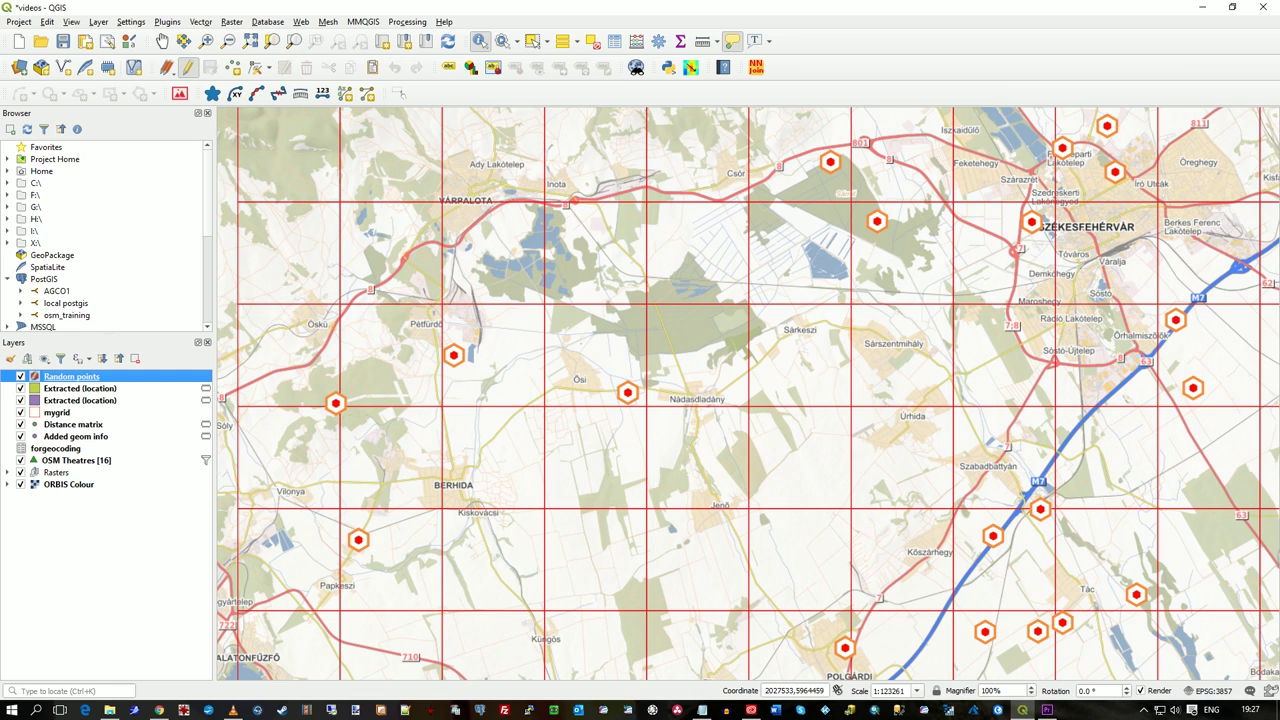
Step: Examine the attribute form of the point between Ösi and Nádasdladány, checking the Tab1 fields, the colour chooser and the FancyData contents
left_click(628, 393)
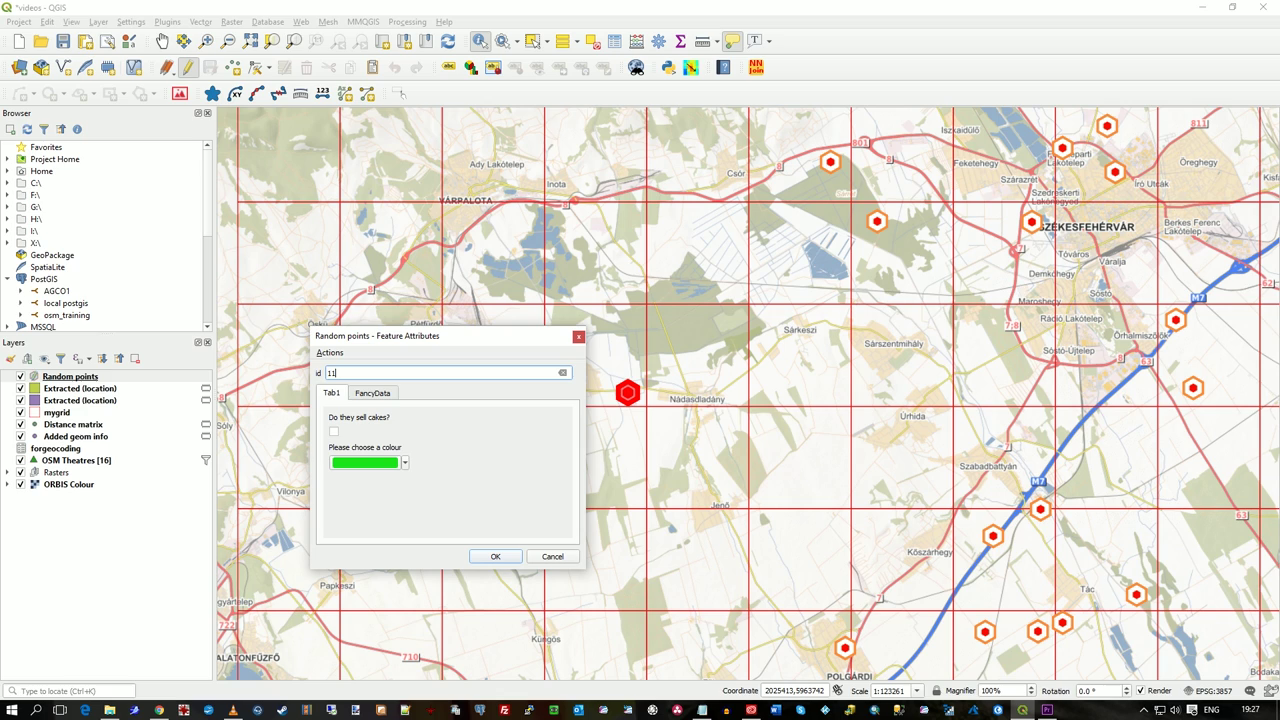
left_click(334, 432)
left_click(365, 463)
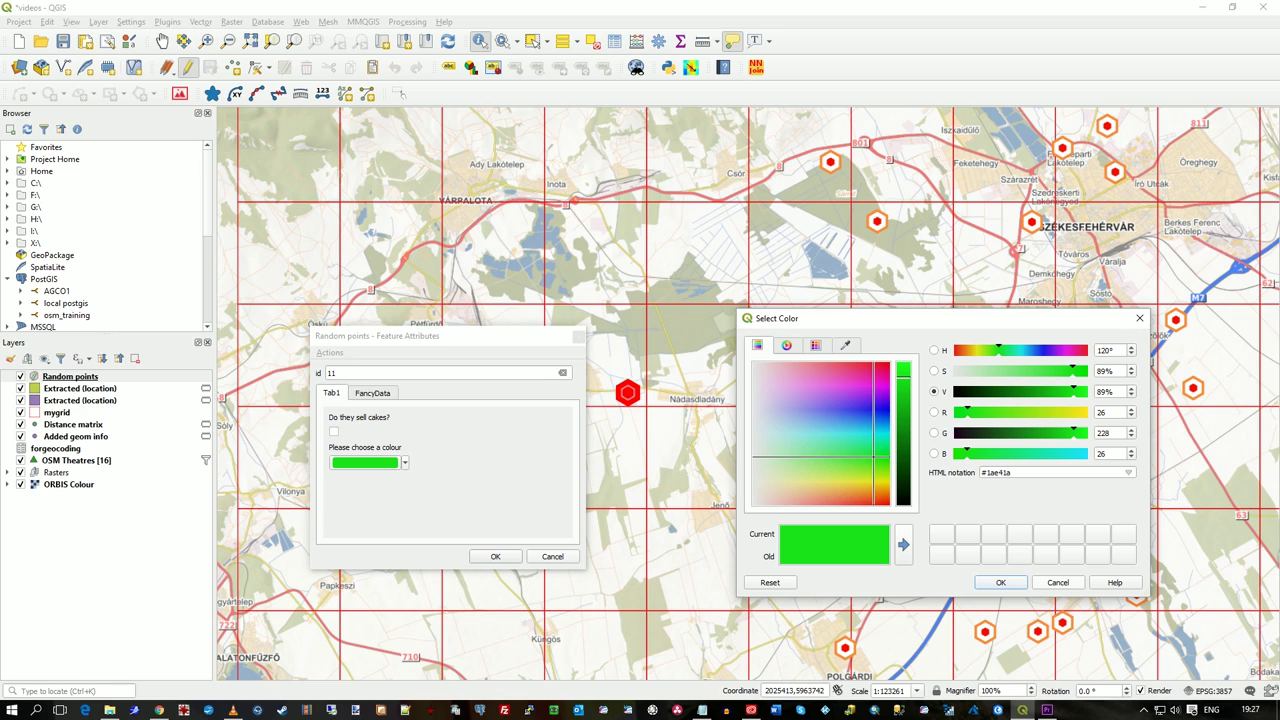
left_click(1001, 582)
left_click(373, 393)
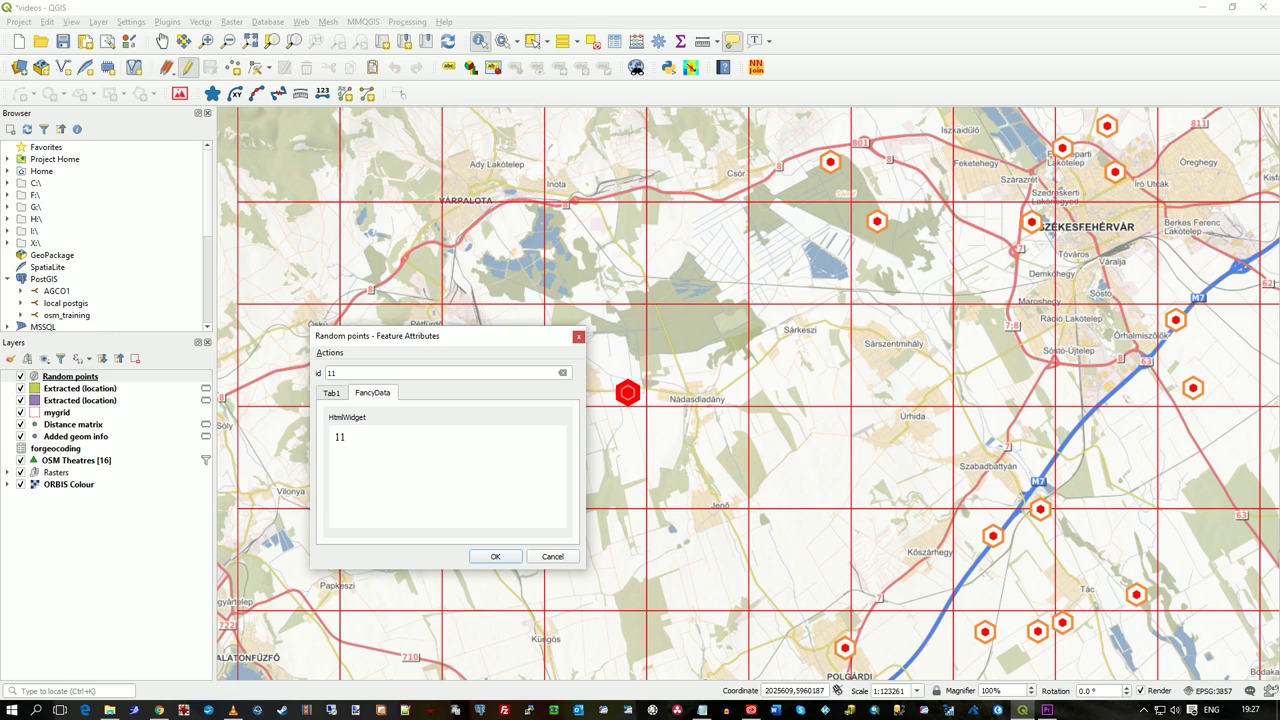
key("ctrl+Tab")
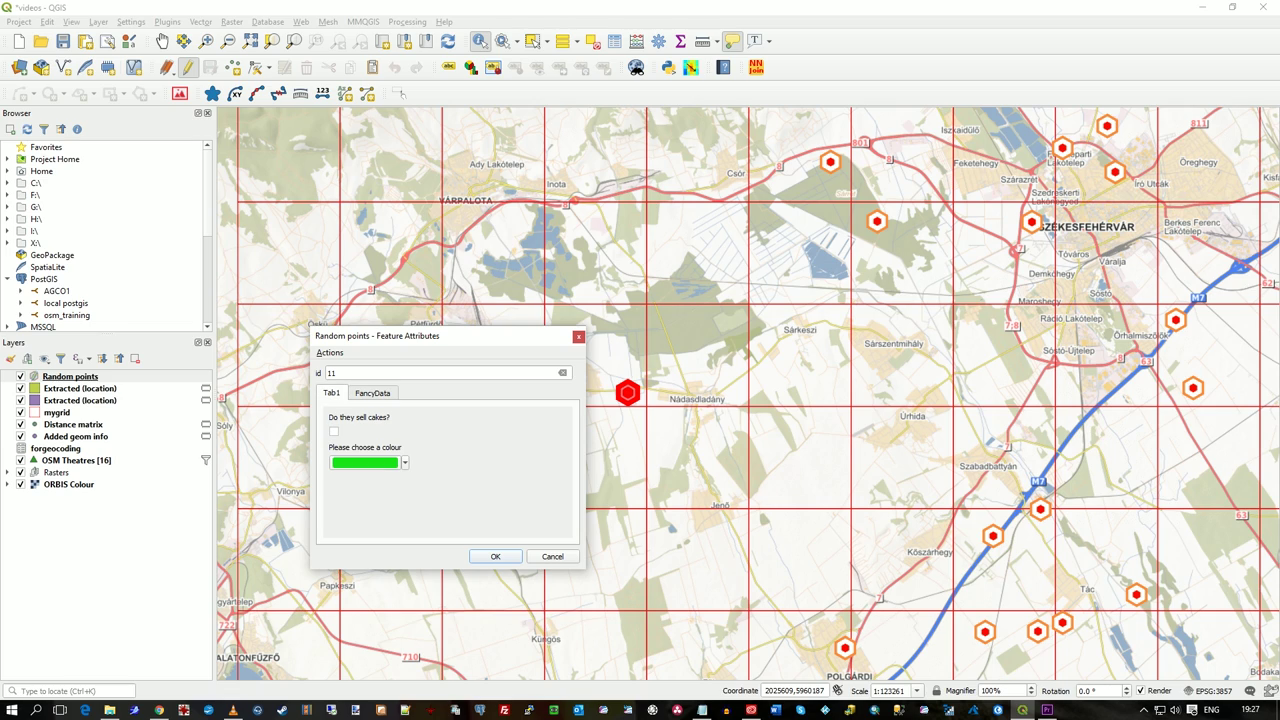
key("ctrl+Tab")
key("ctrl+Tab")
key("Return")
Step: Turn off the label of the HTML widget in FancyData and accept the Random points form settings
right_click(86, 377)
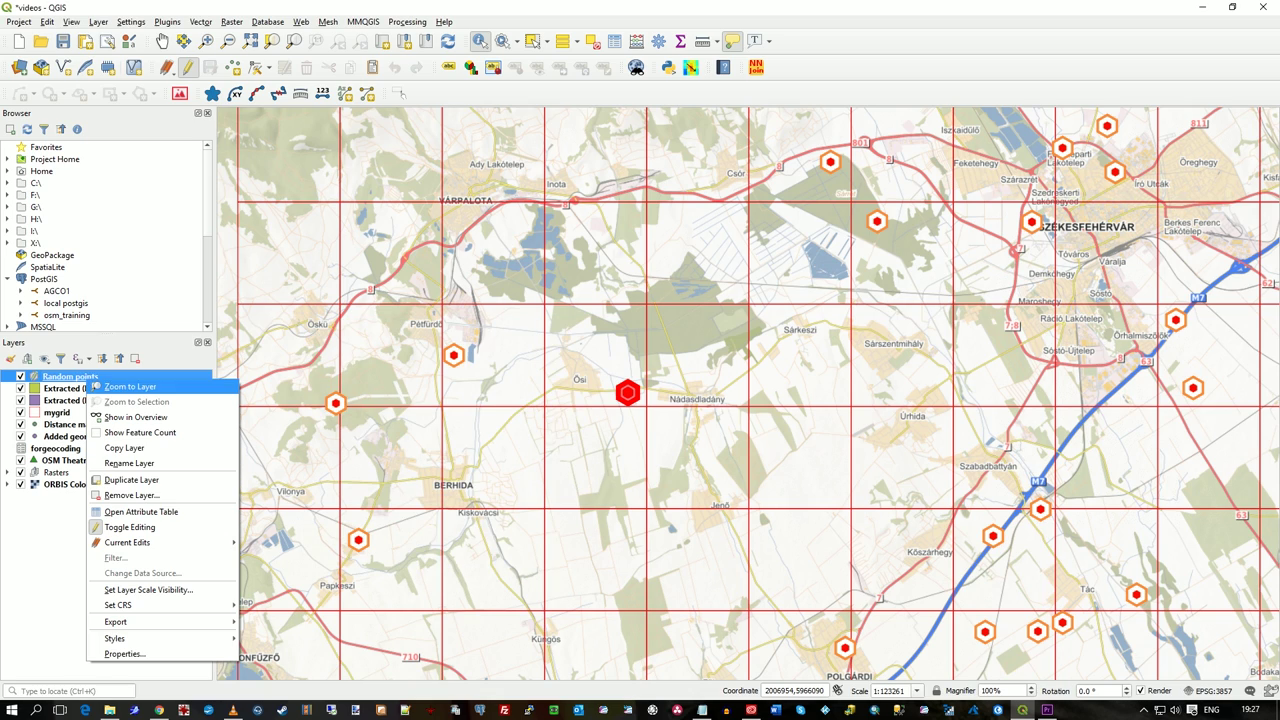
left_click(125, 654)
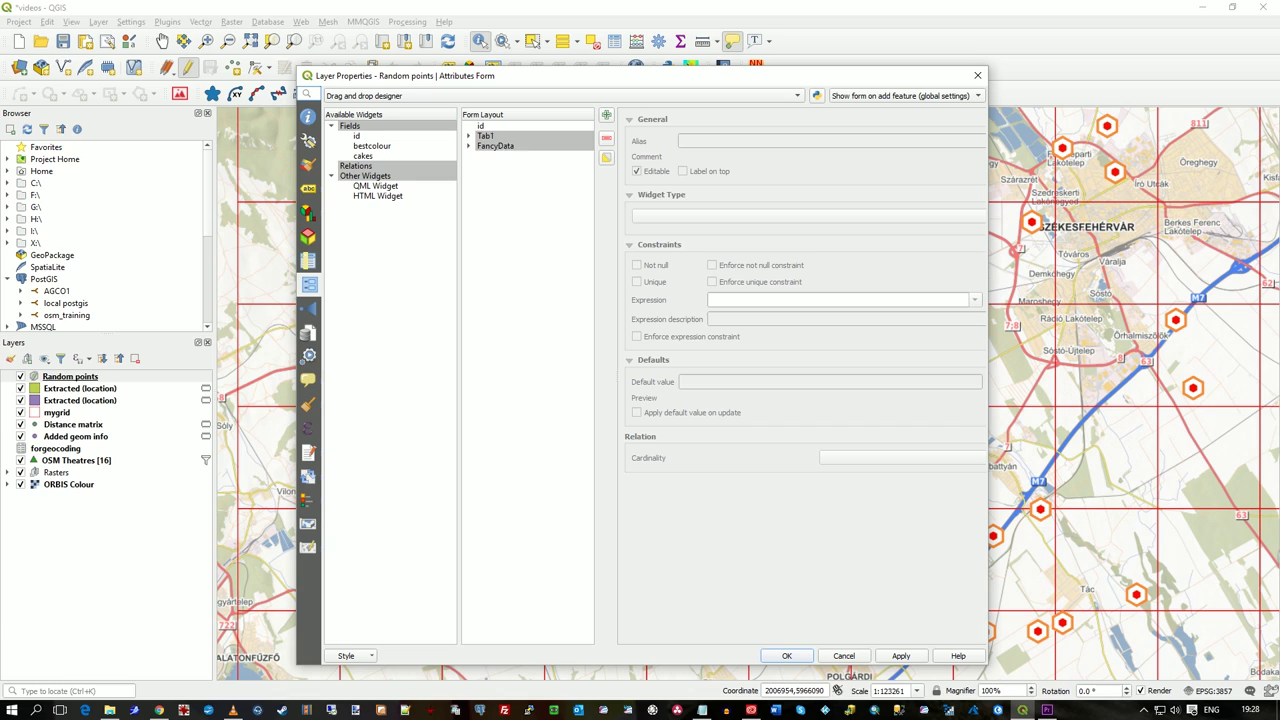
left_click(468, 146)
double_click(512, 156)
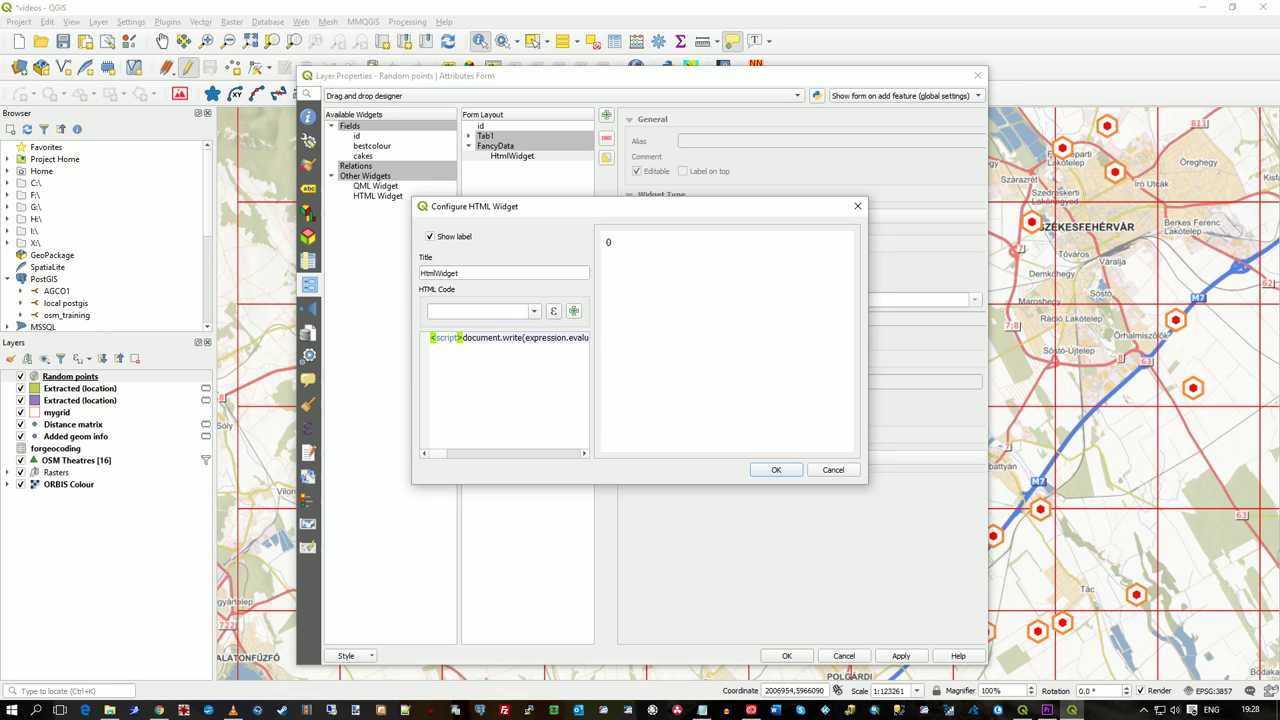
double_click(439, 273)
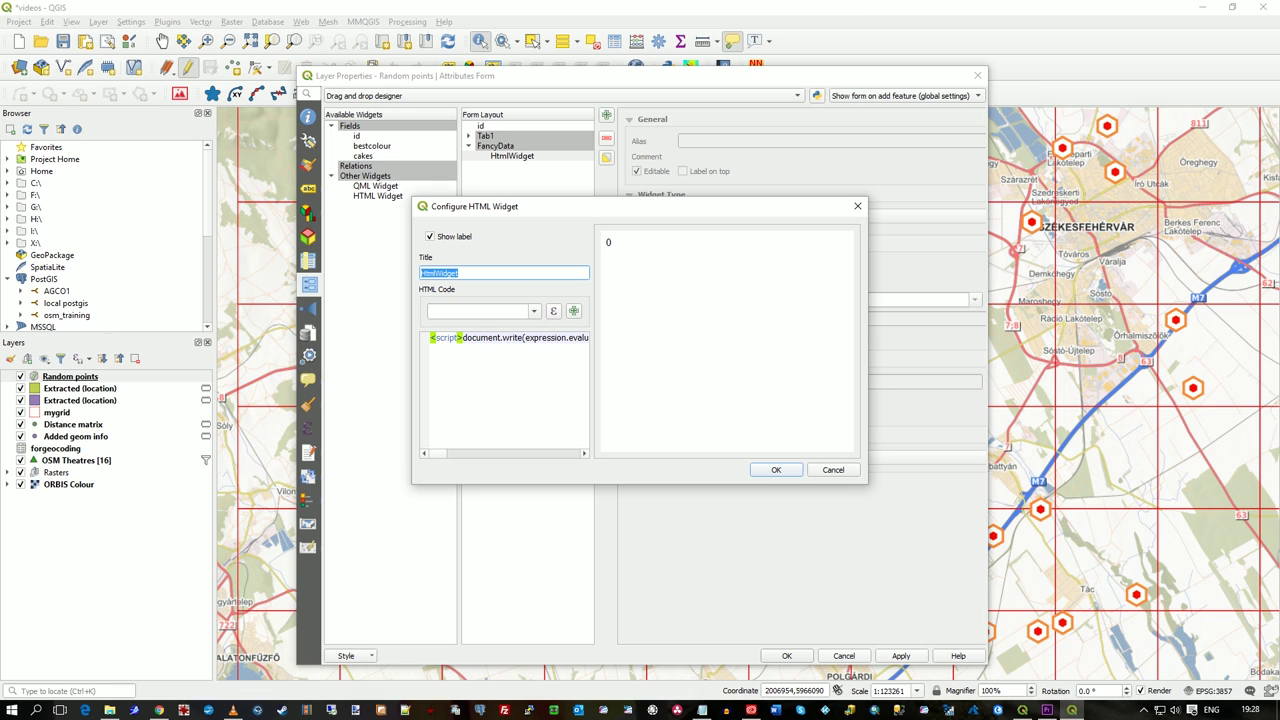
left_click(431, 237)
left_click(776, 470)
left_click(787, 656)
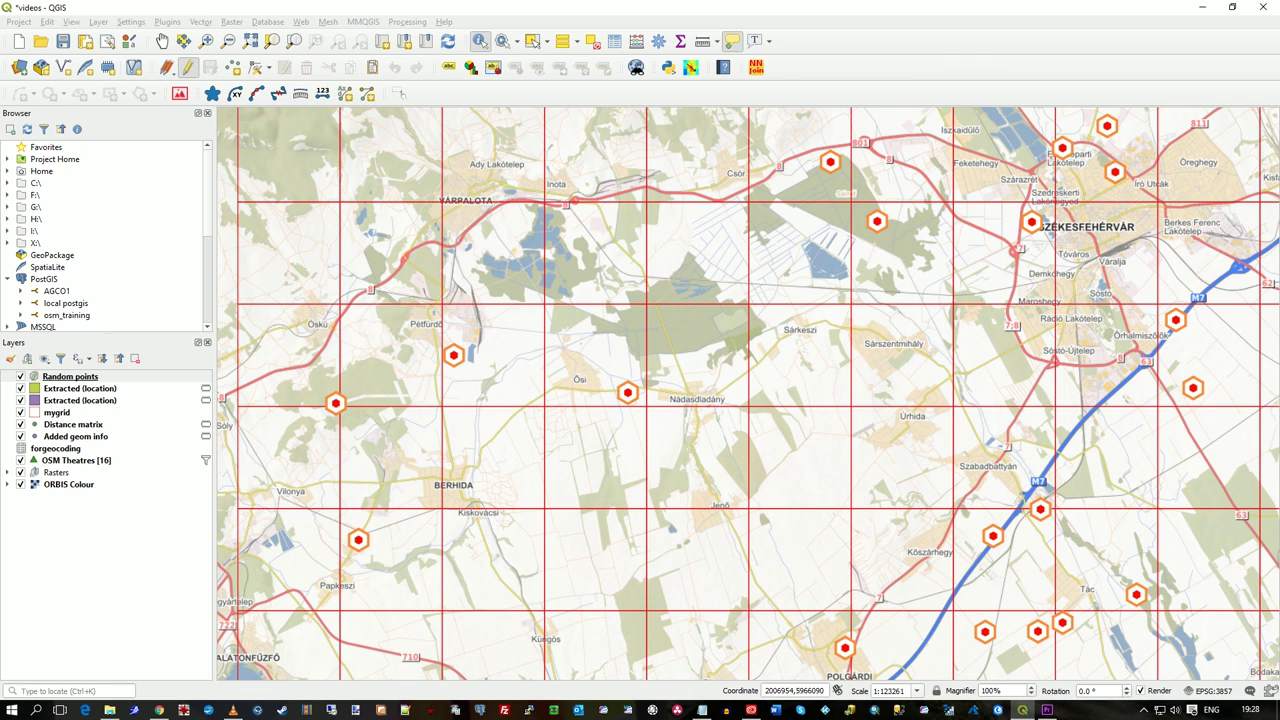
Step: Check how the HTML widget on the FancyData tab appears in the form of the point between Ösi and Nádasdladány
left_click(628, 393)
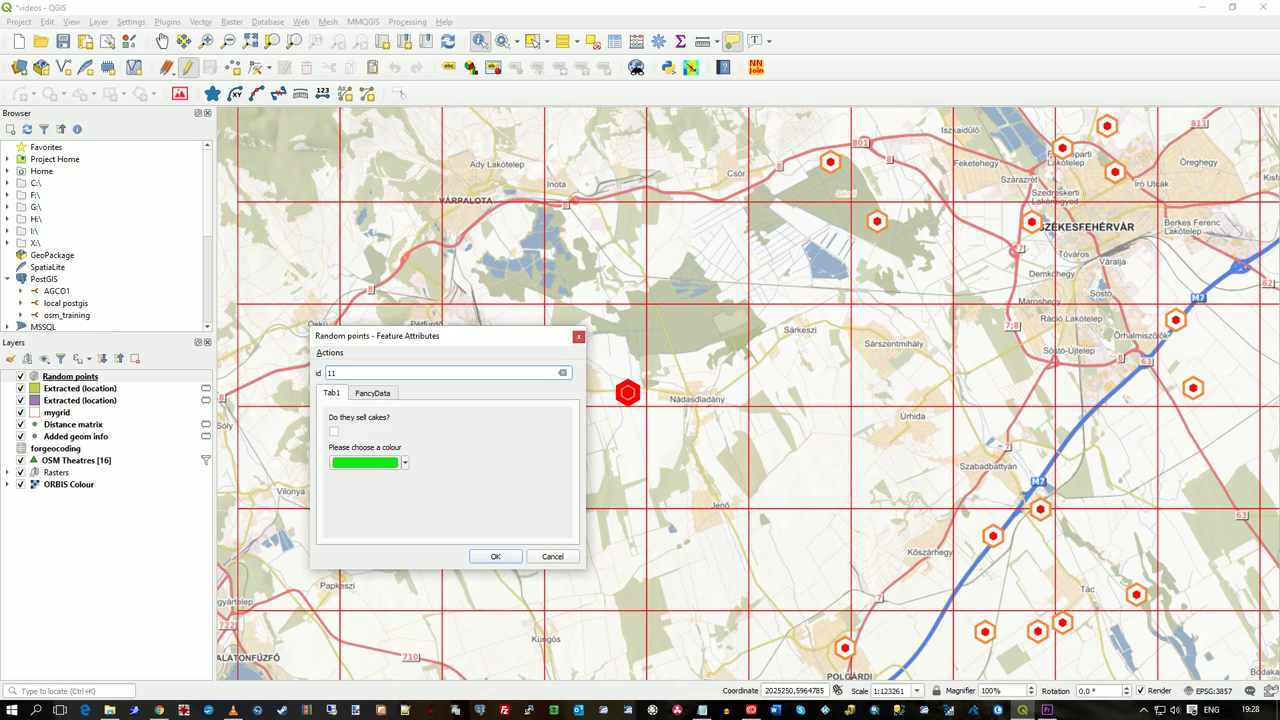
left_click(332, 393)
left_click(372, 393)
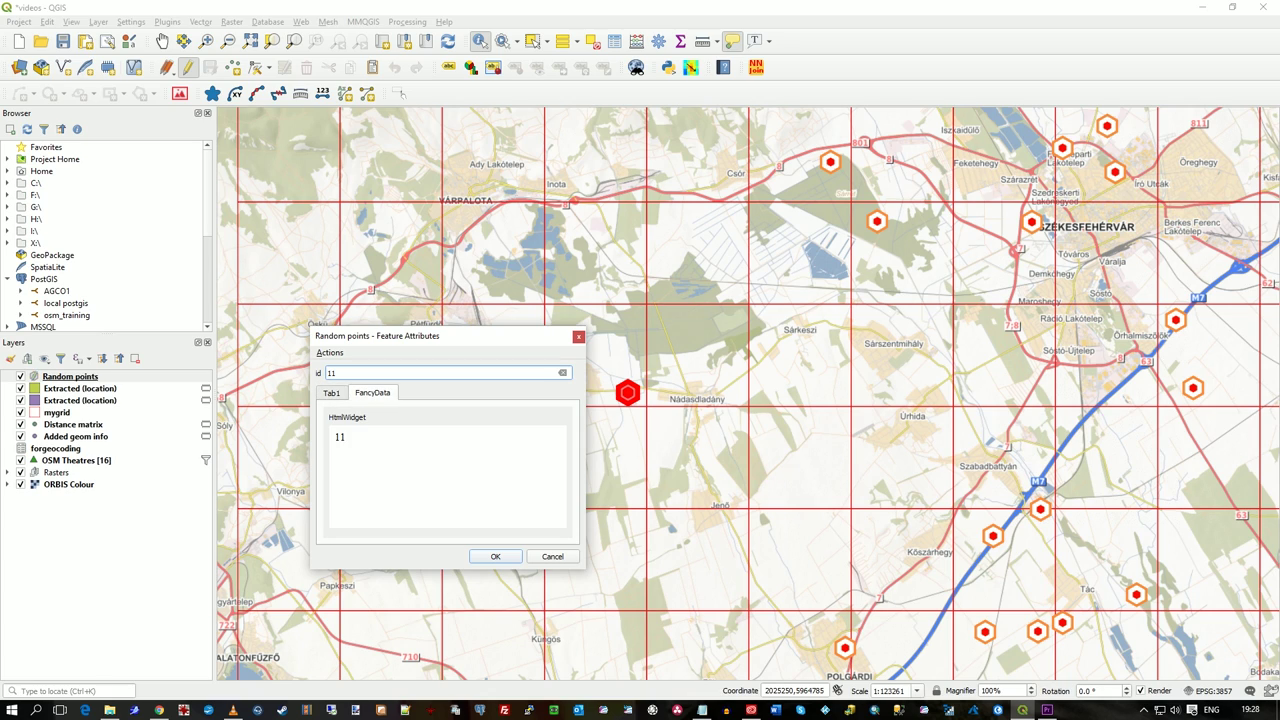
left_click(332, 393)
left_click(553, 557)
Step: Set the title of the HTML widget in the Random points layer's FancyData tab to All Data
right_click(102, 375)
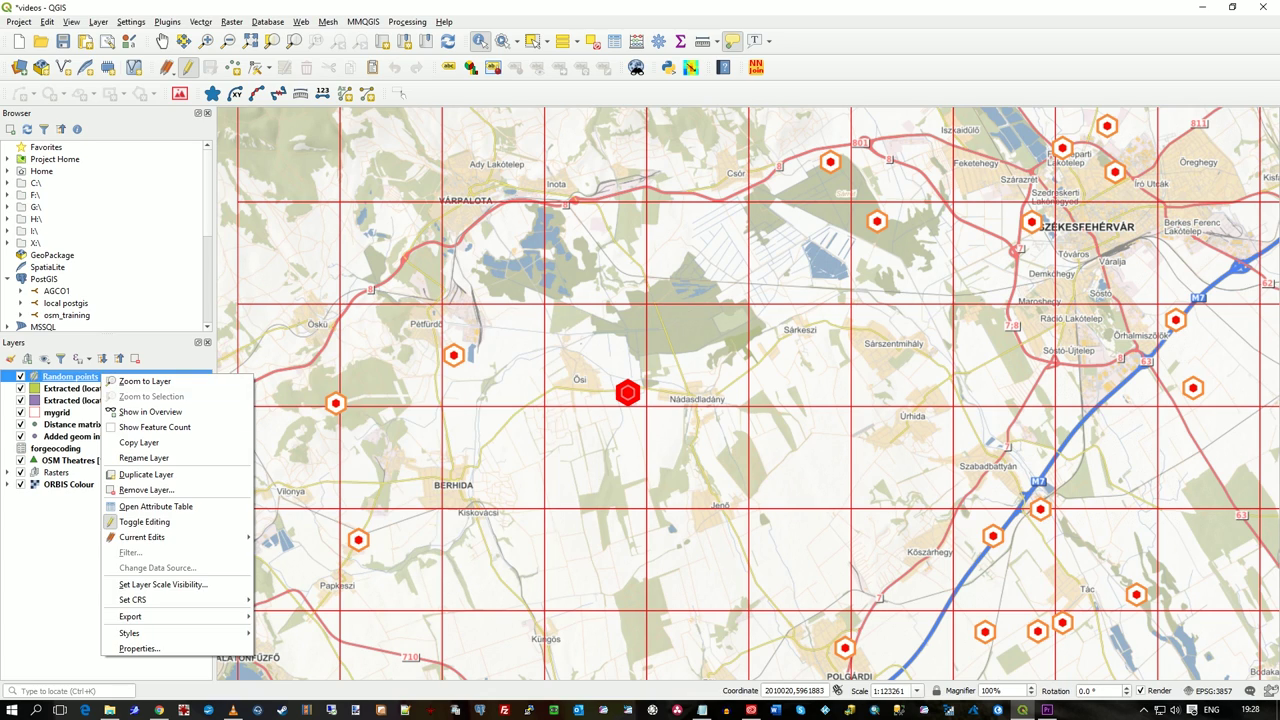
left_click(142, 648)
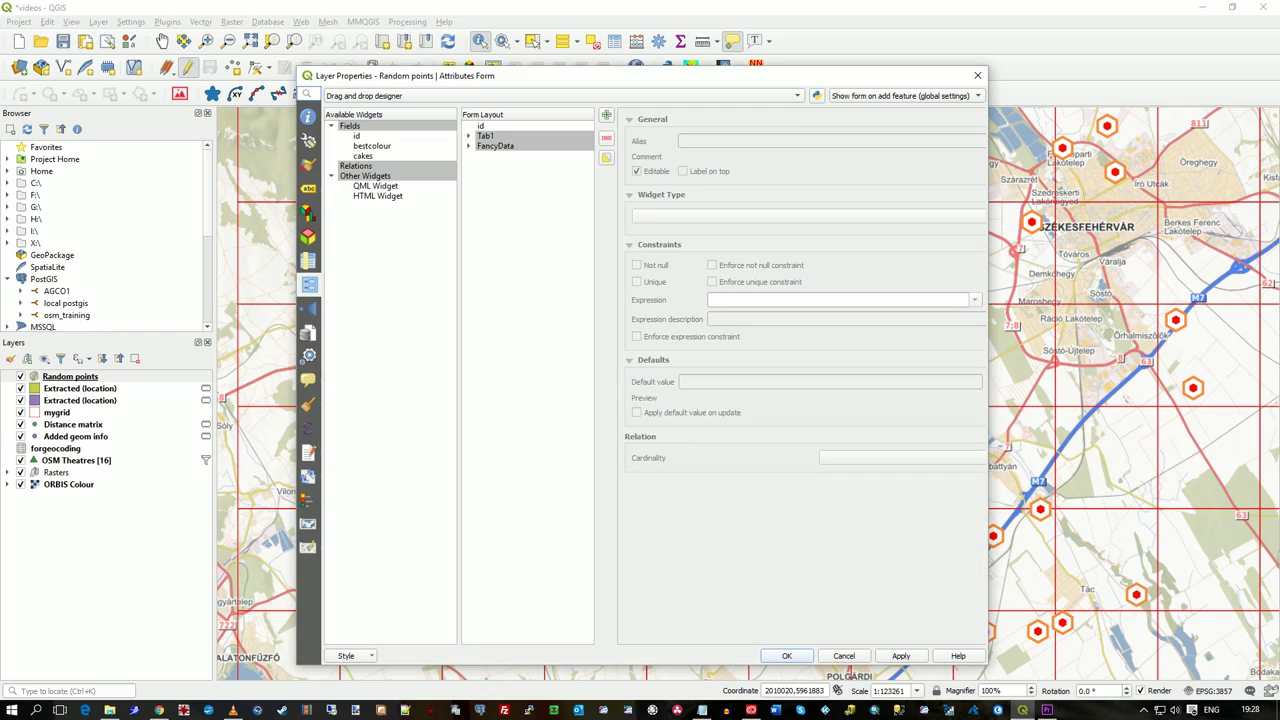
left_click(468, 146)
left_click(512, 156)
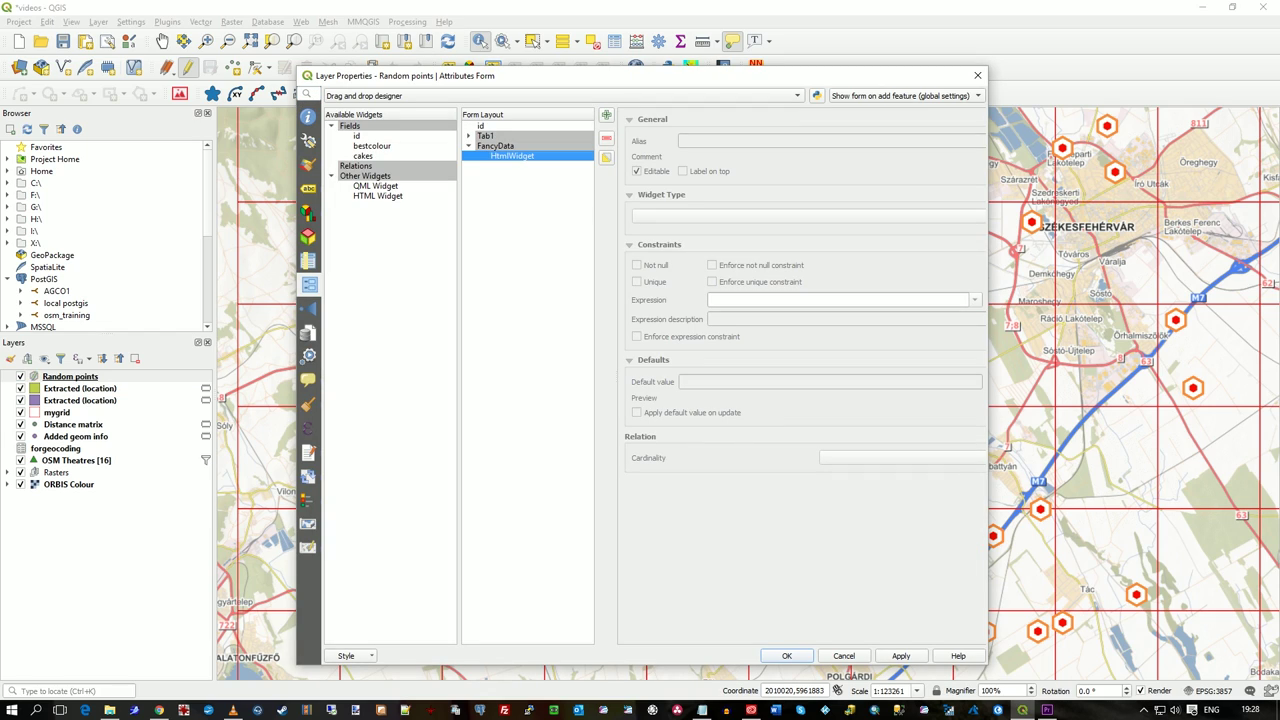
double_click(512, 156)
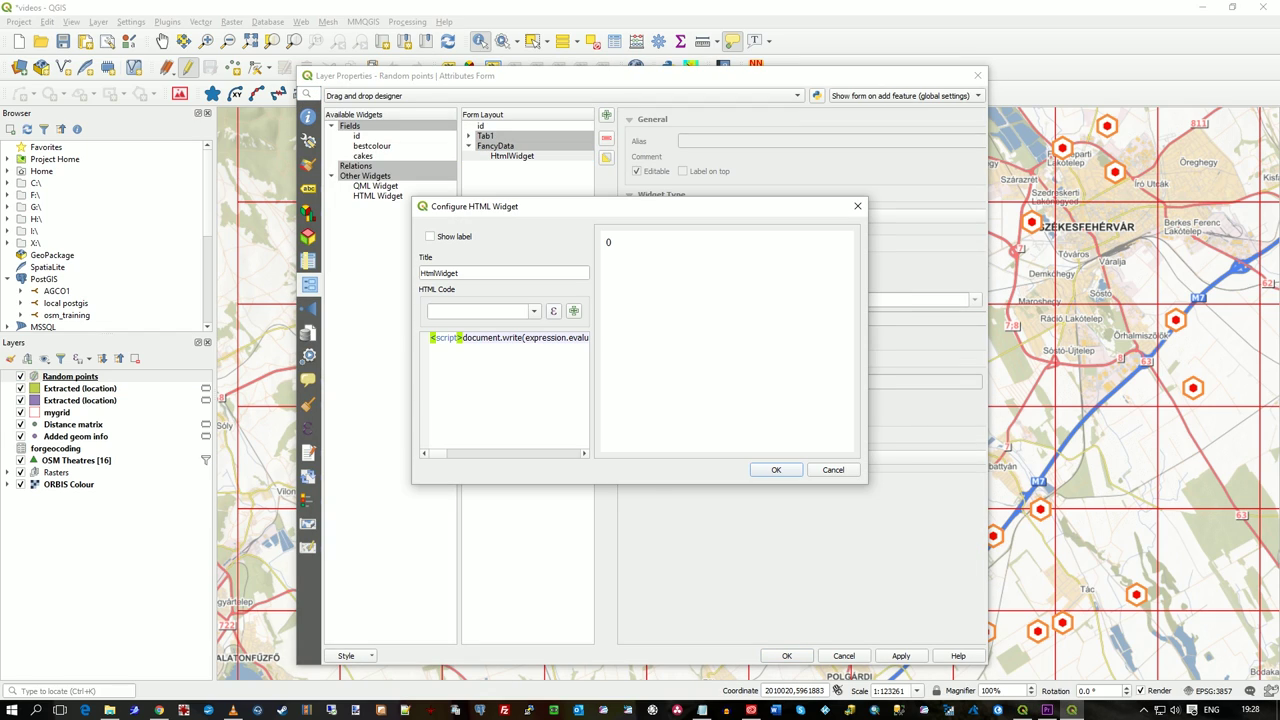
double_click(424, 273)
type("All Data")
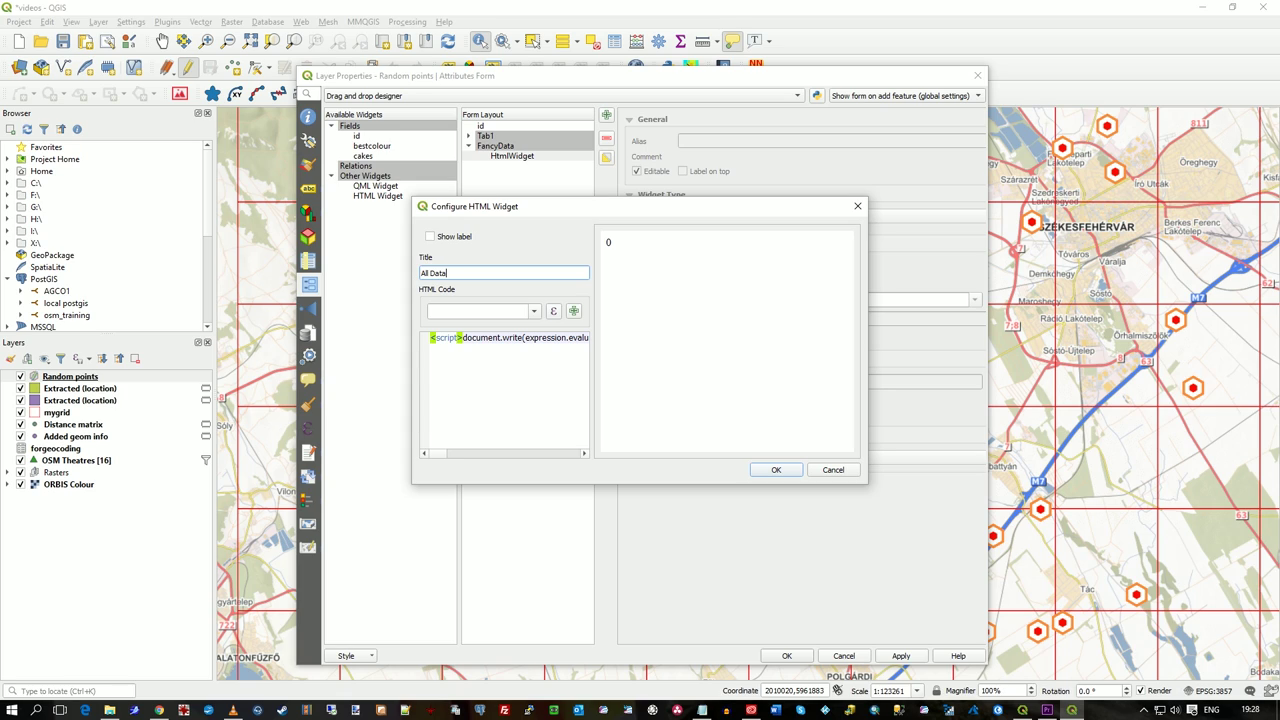
Step: Insert the bestcolour field expression on a new line below the id expression in the HTML widget's code
left_click(520, 378)
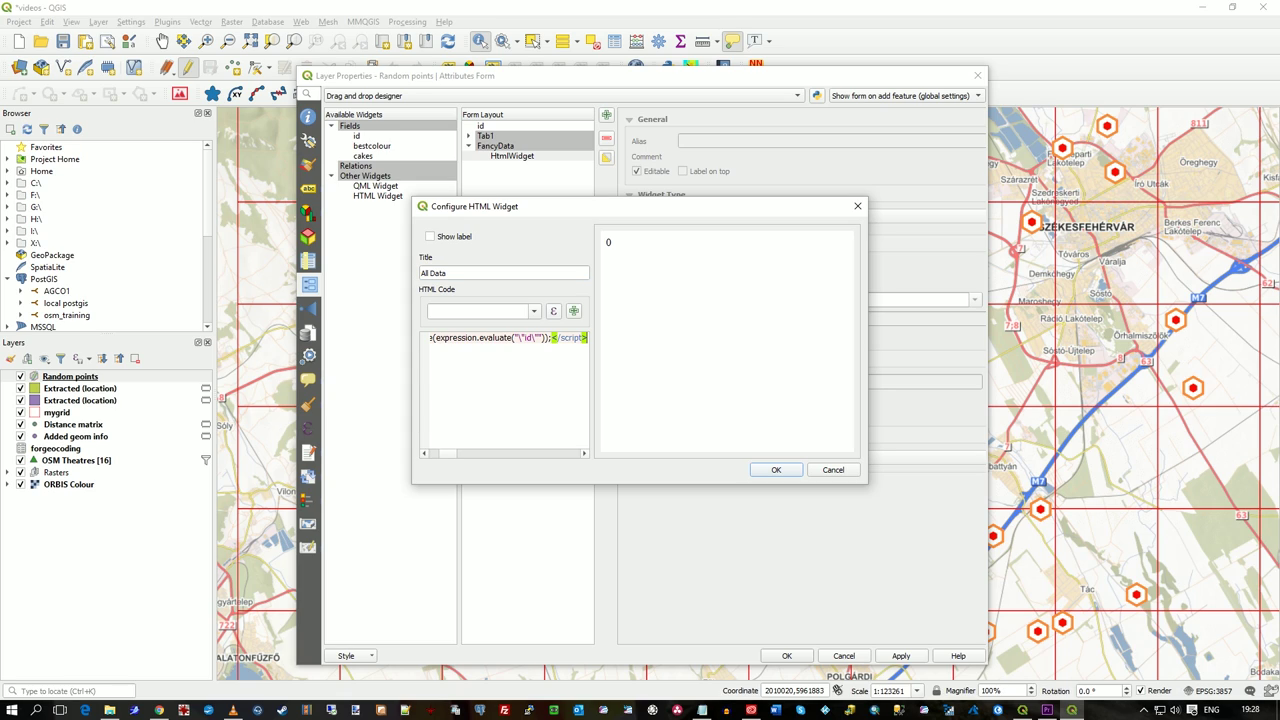
key("Home")
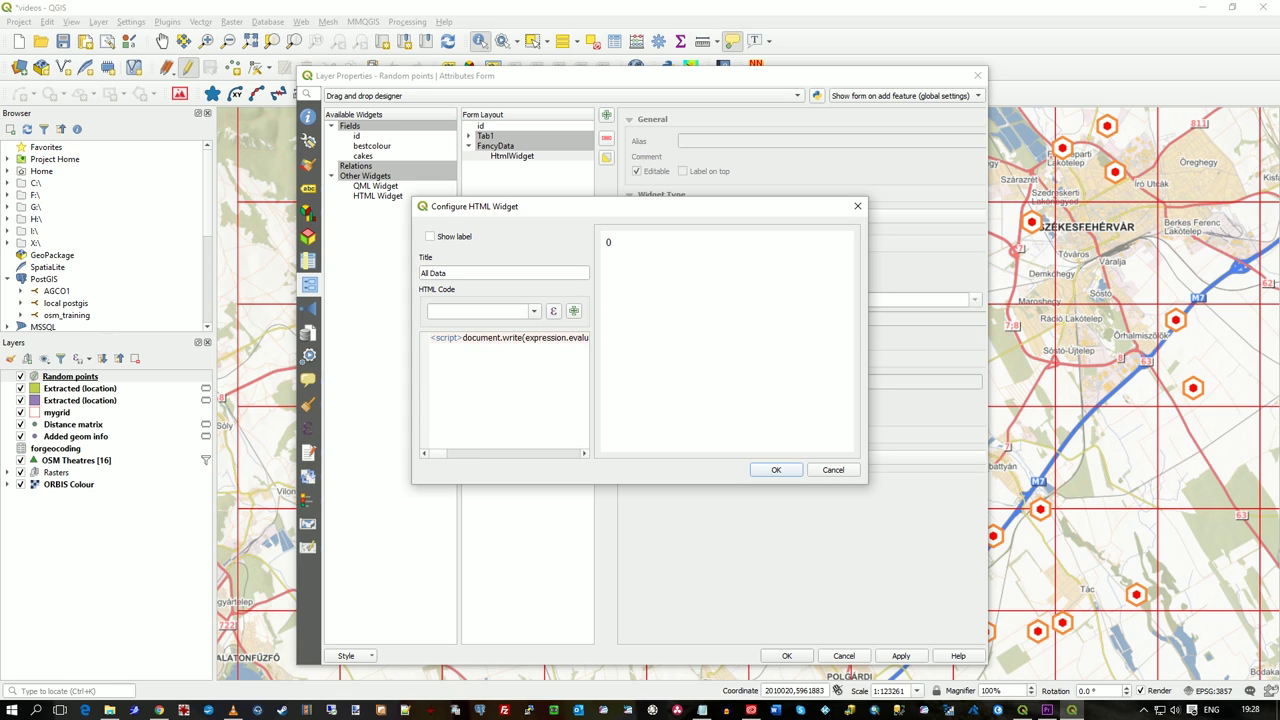
key("Return")
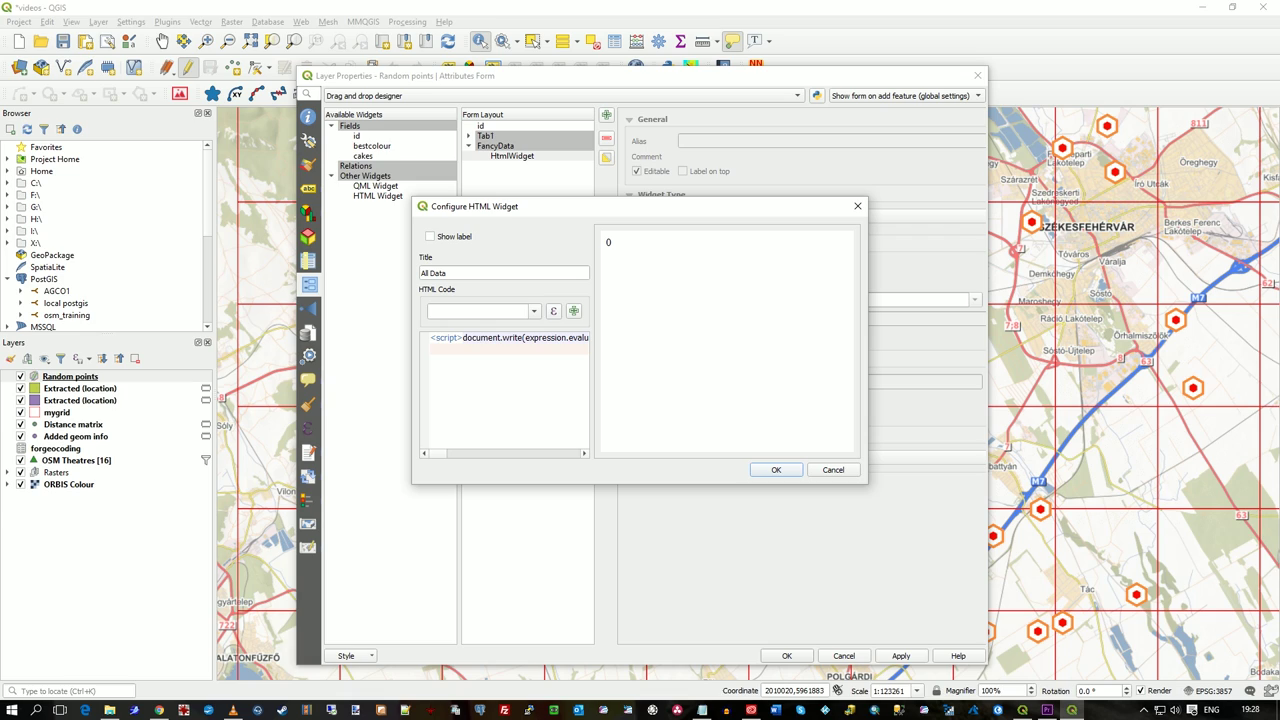
left_click(534, 311)
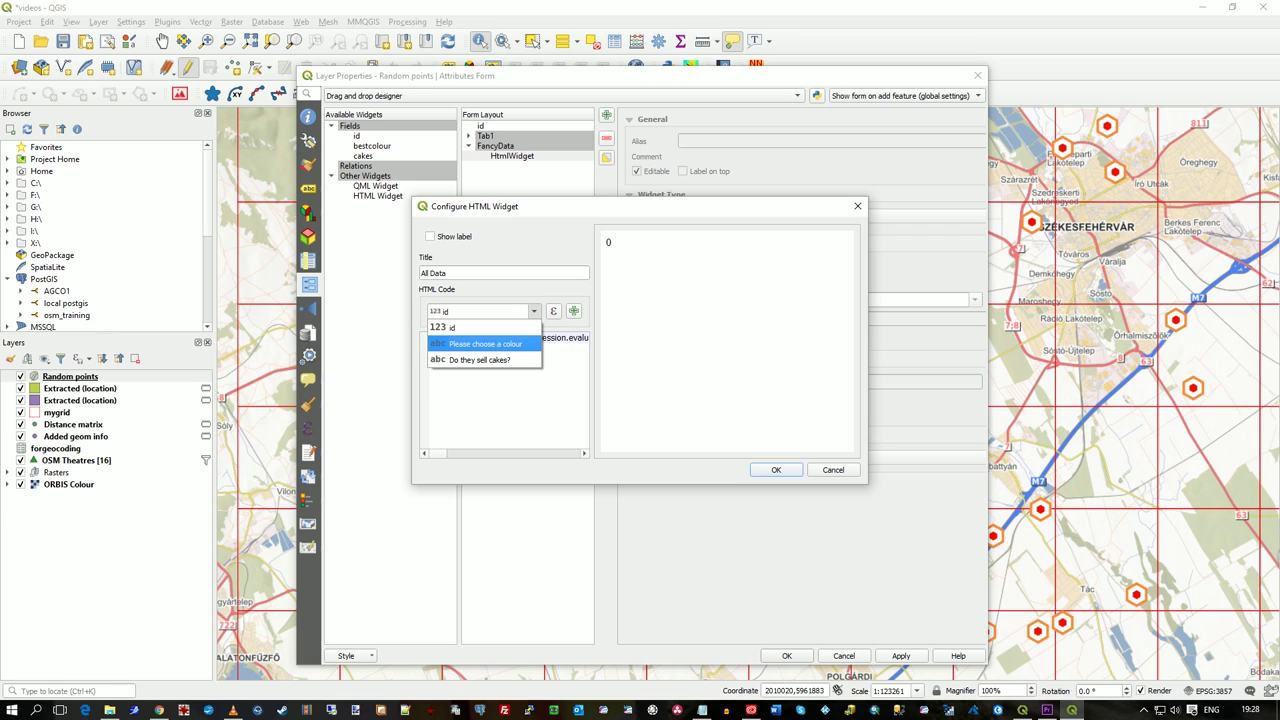
left_click(484, 343)
left_click(573, 311)
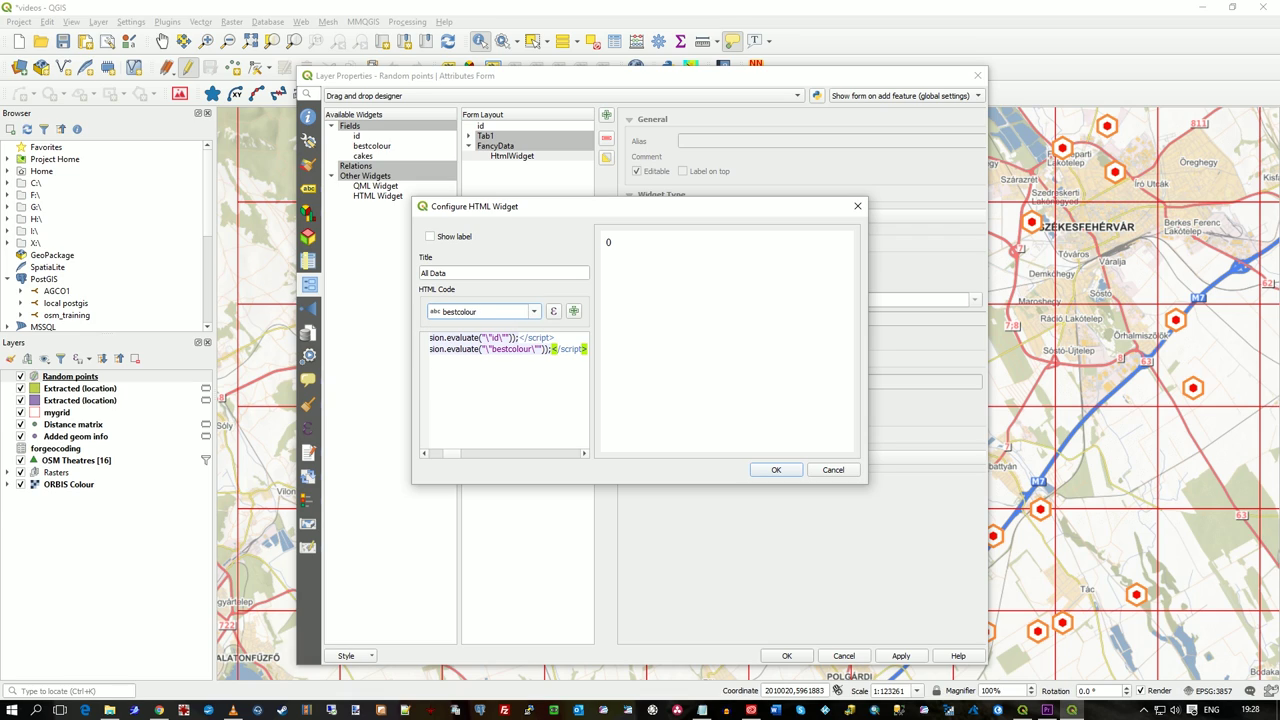
Step: Insert the cakes field expression on a new line below the bestcolour expression in the HTML widget and accept the layer's form settings
left_click(535, 349)
key("End")
key("Return")
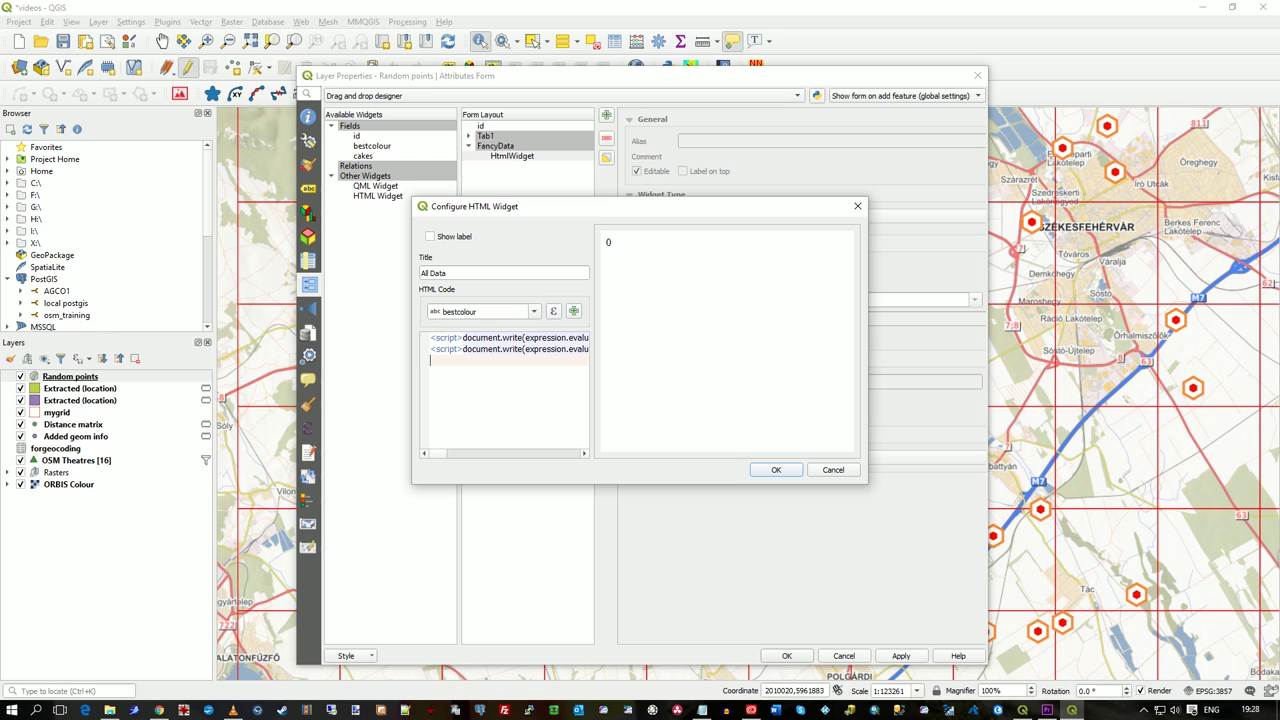
left_click(534, 311)
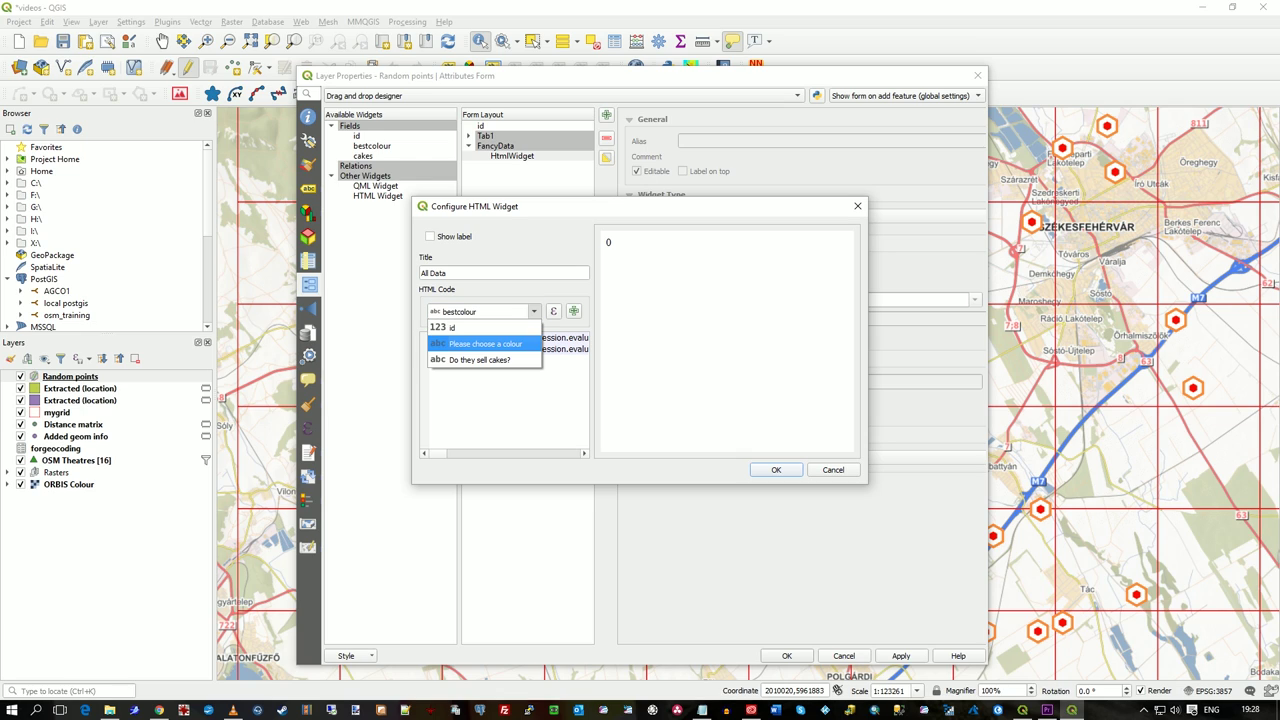
left_click(478, 360)
key("Return")
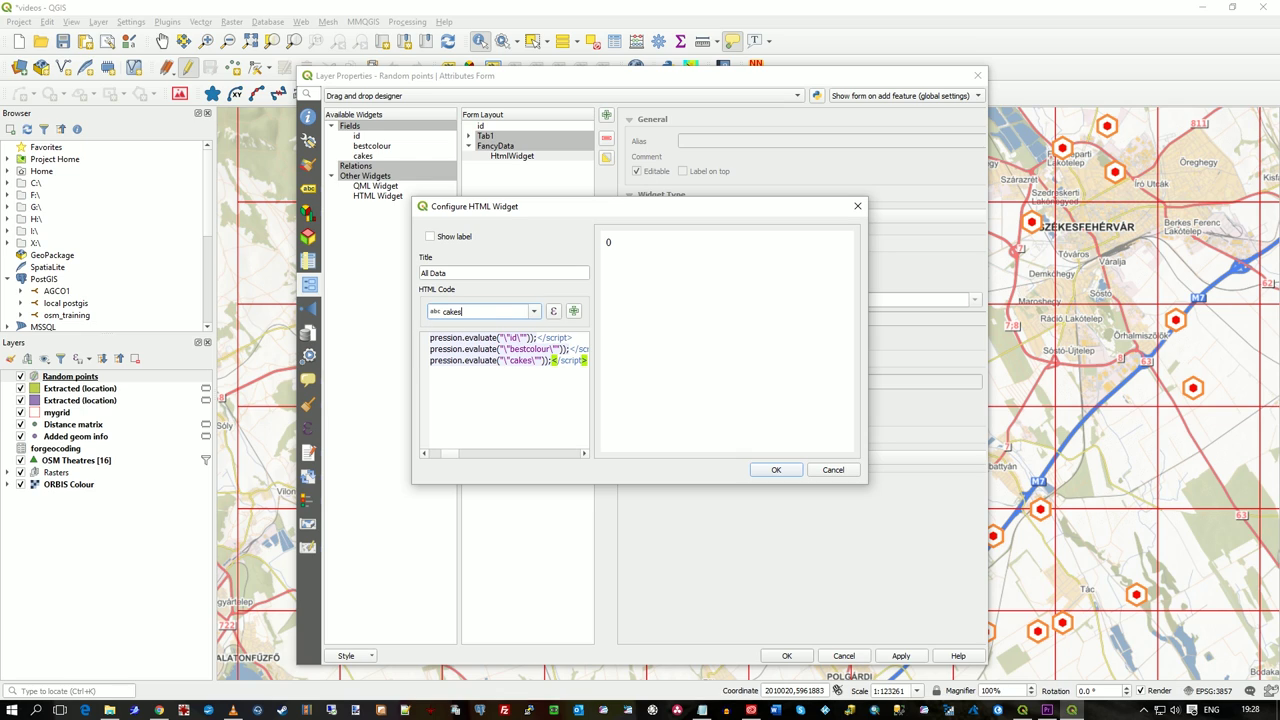
left_click(775, 469)
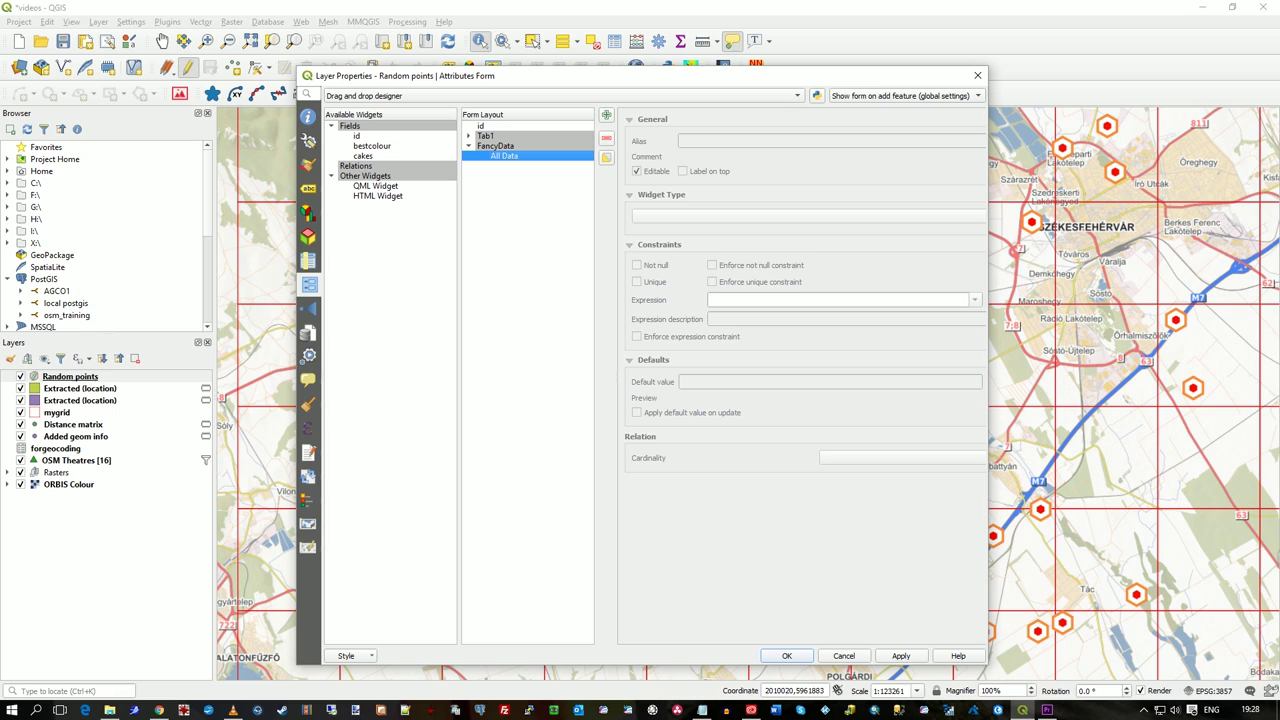
left_click(786, 655)
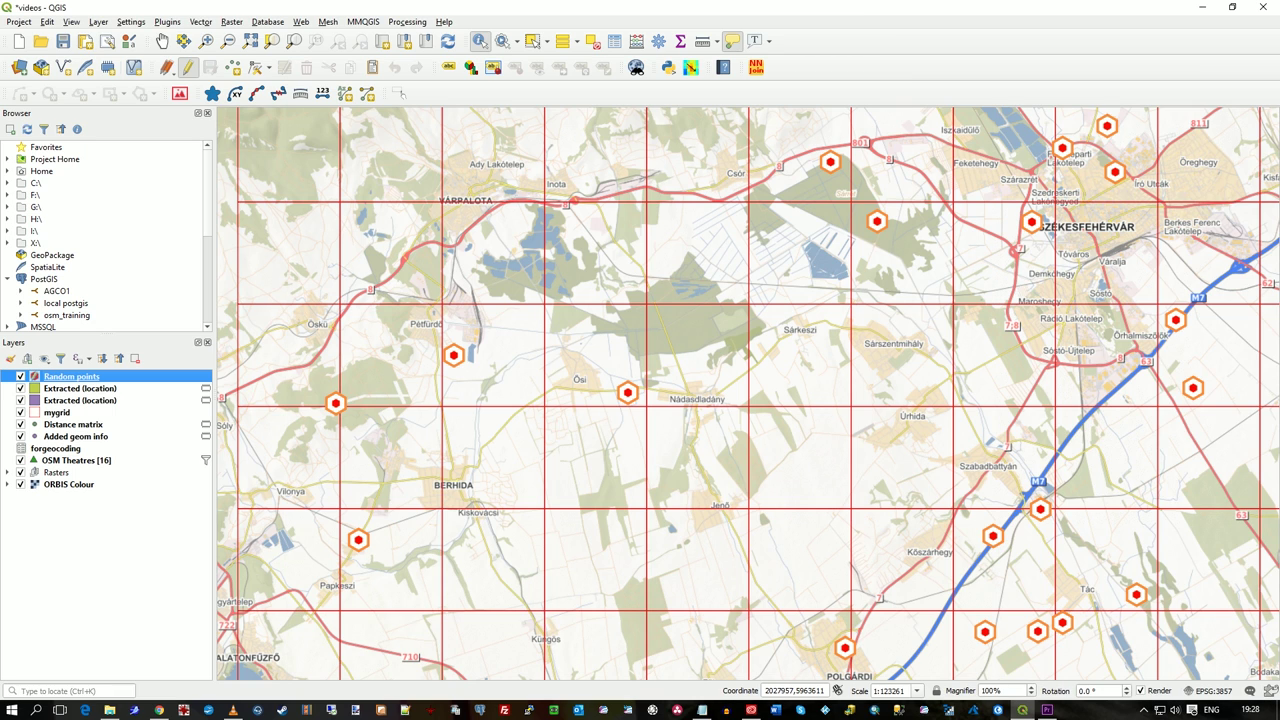
Step: Check the All Data widget on FancyData against Tab1 in the form of the point between Ösi and Nádasdladány
left_click(628, 393)
left_click(373, 393)
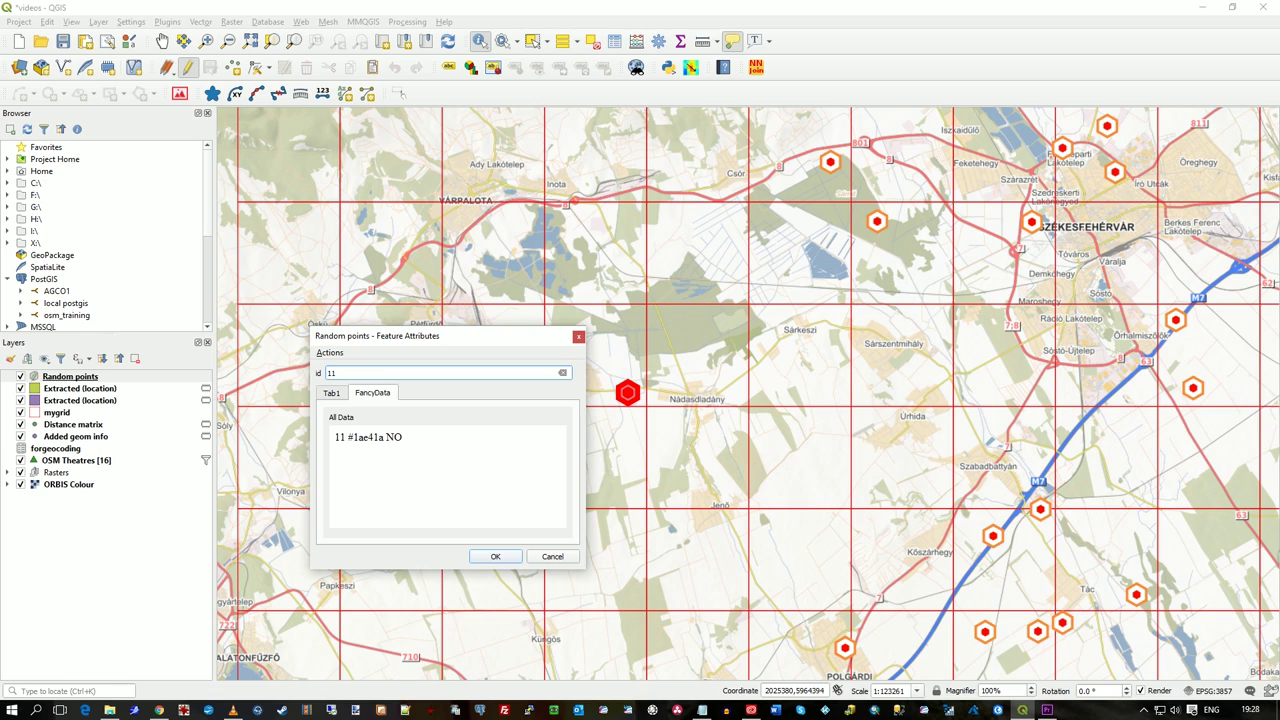
left_click(331, 392)
left_click(373, 393)
left_click(553, 557)
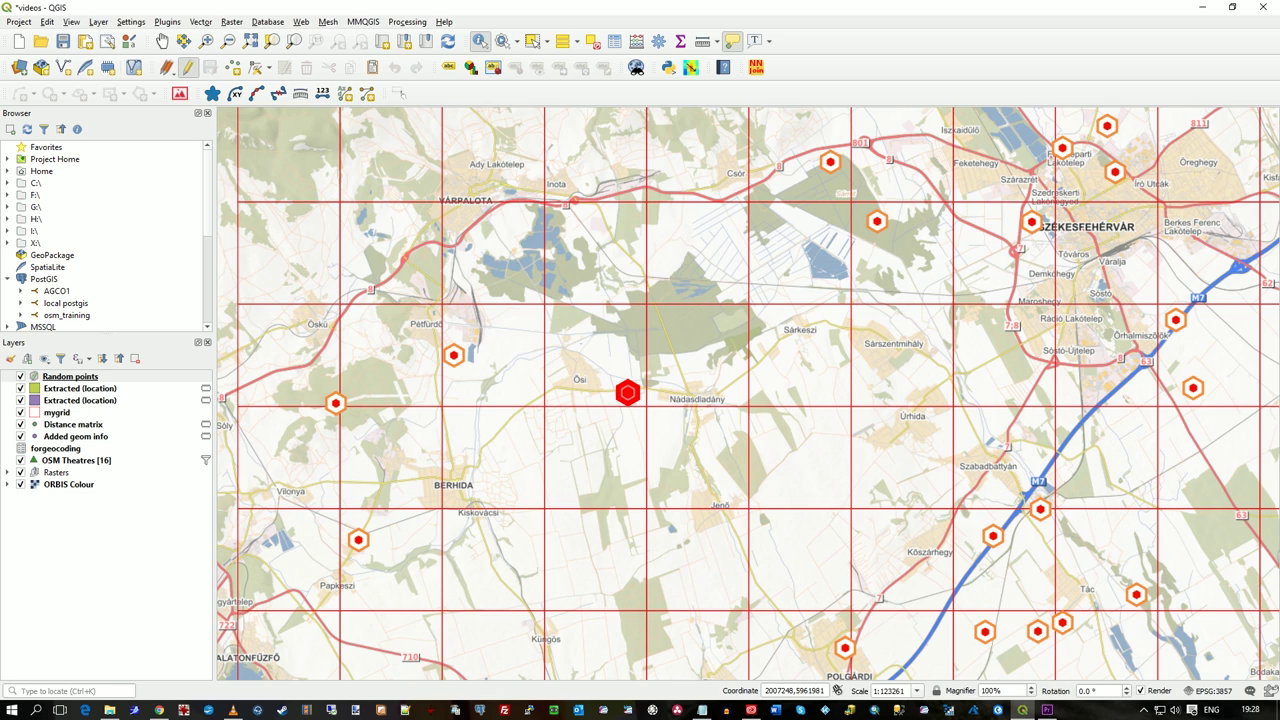
Step: Put the text "ID is: " before the id expression in the code of the Random points form's All Data widget
right_click(94, 376)
left_click(132, 650)
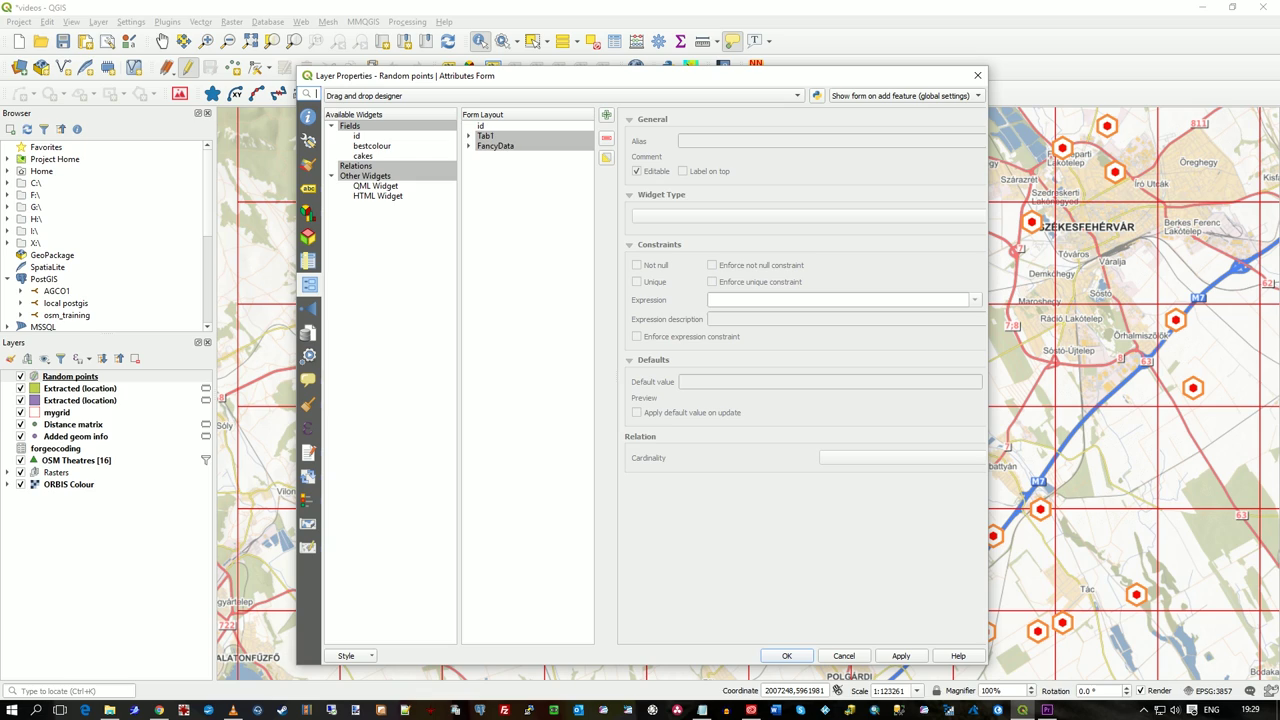
left_click(468, 146)
double_click(504, 156)
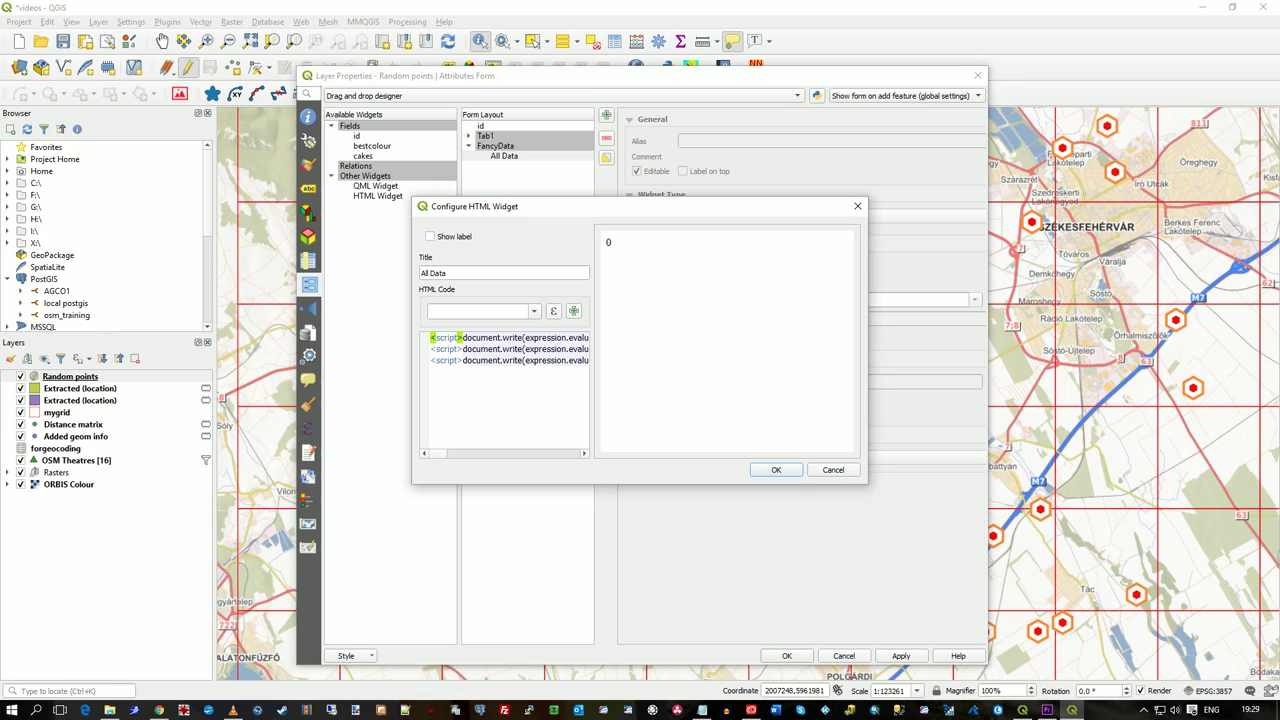
type("ID is:")
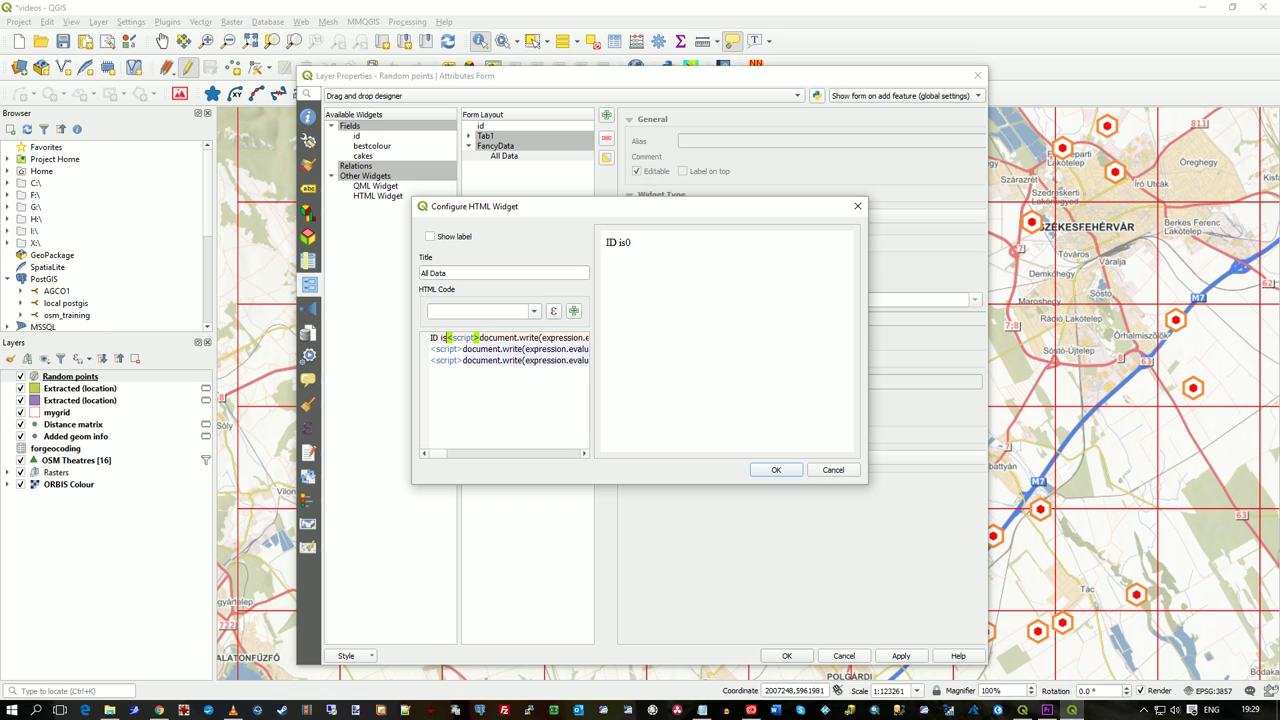
Step: Put "Colour Chosen: " before the bestcolour expression and "Sell Cakes?" before the cakes expression in the HTML code
key("Down")
key("Home")
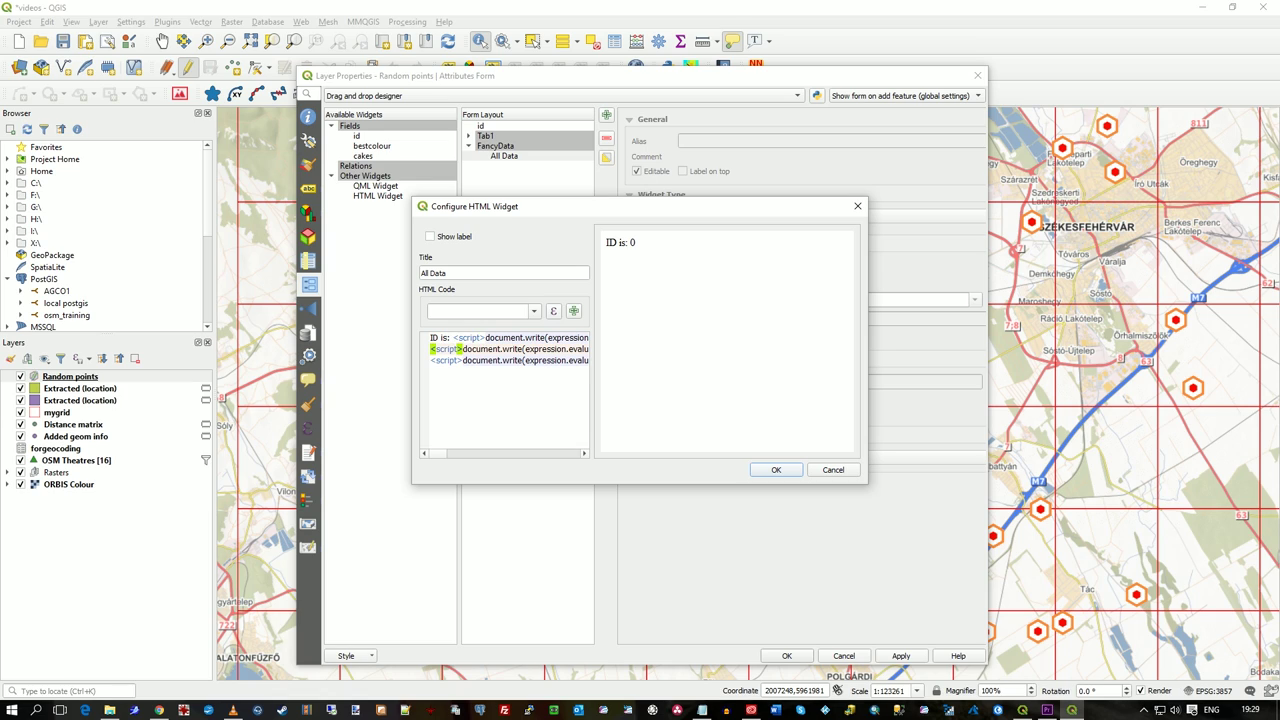
type("Colour Chose")
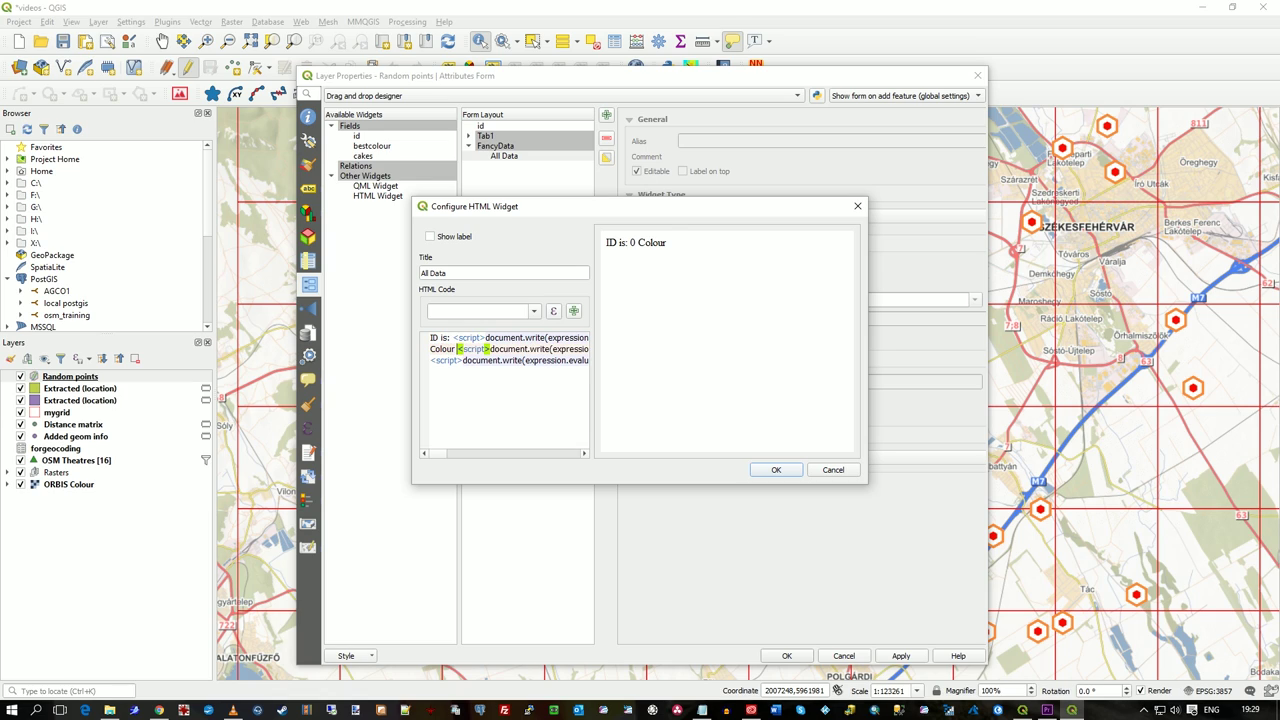
type("n:")
key("Down")
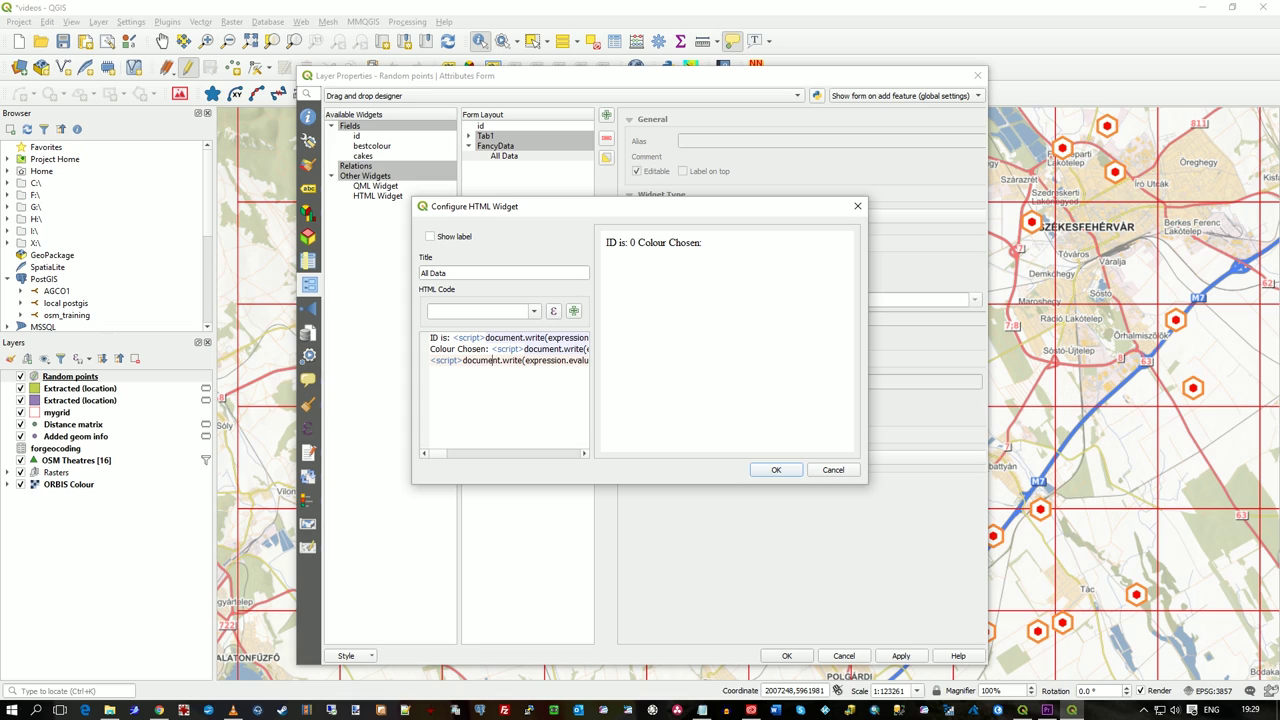
key("Home")
type("Sell Cakes?")
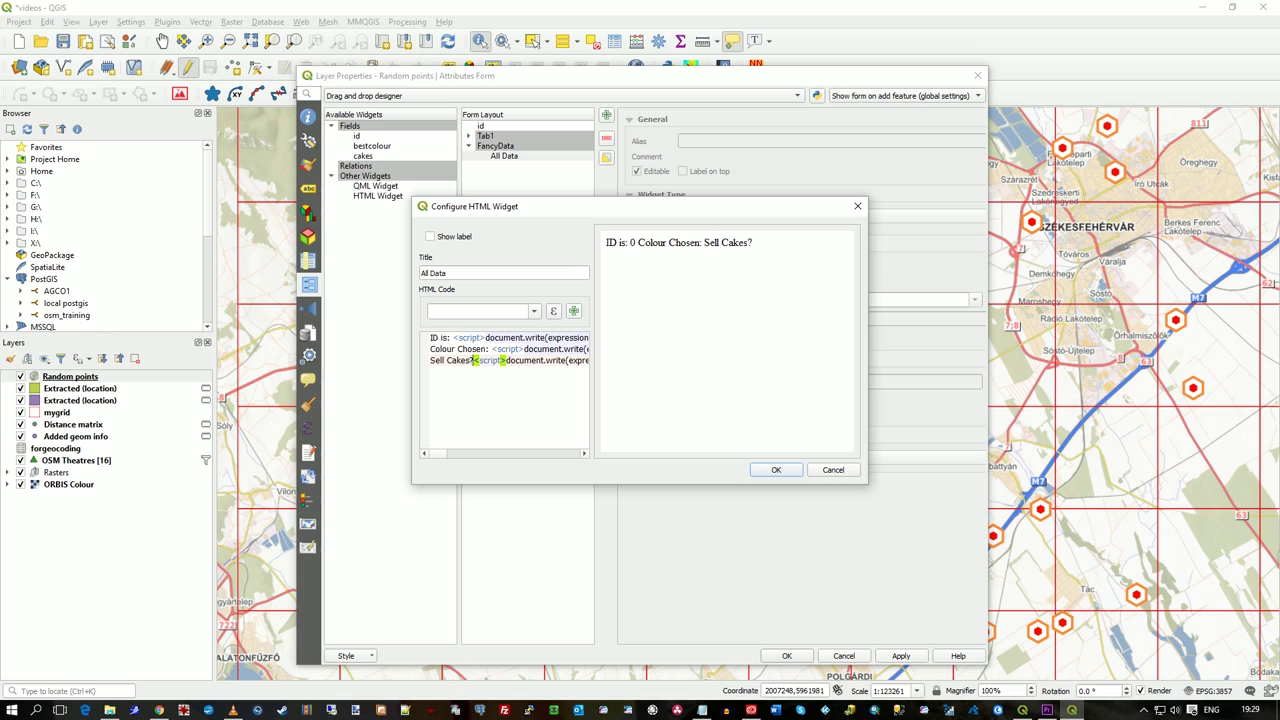
Step: Append a <BR> line break to the end of the id line and the bestcolour line in the HTML code
key("Up")
key("Up")
key("End")
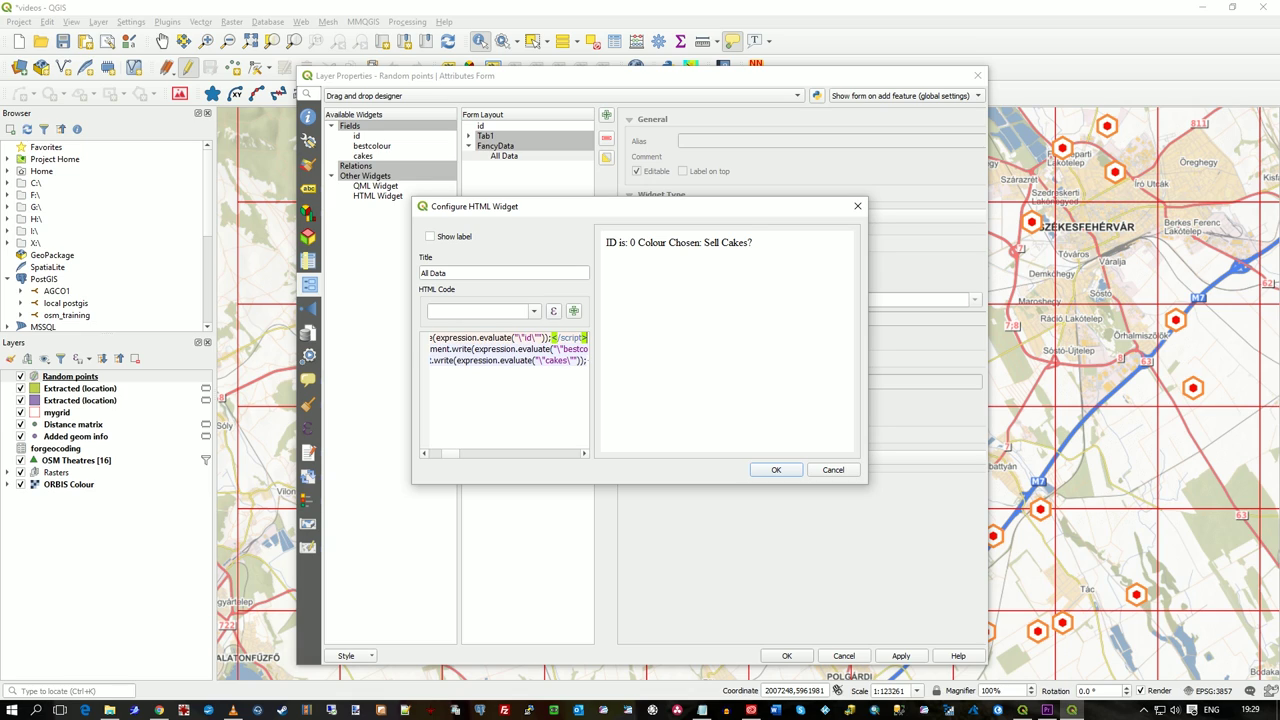
type("<BR")
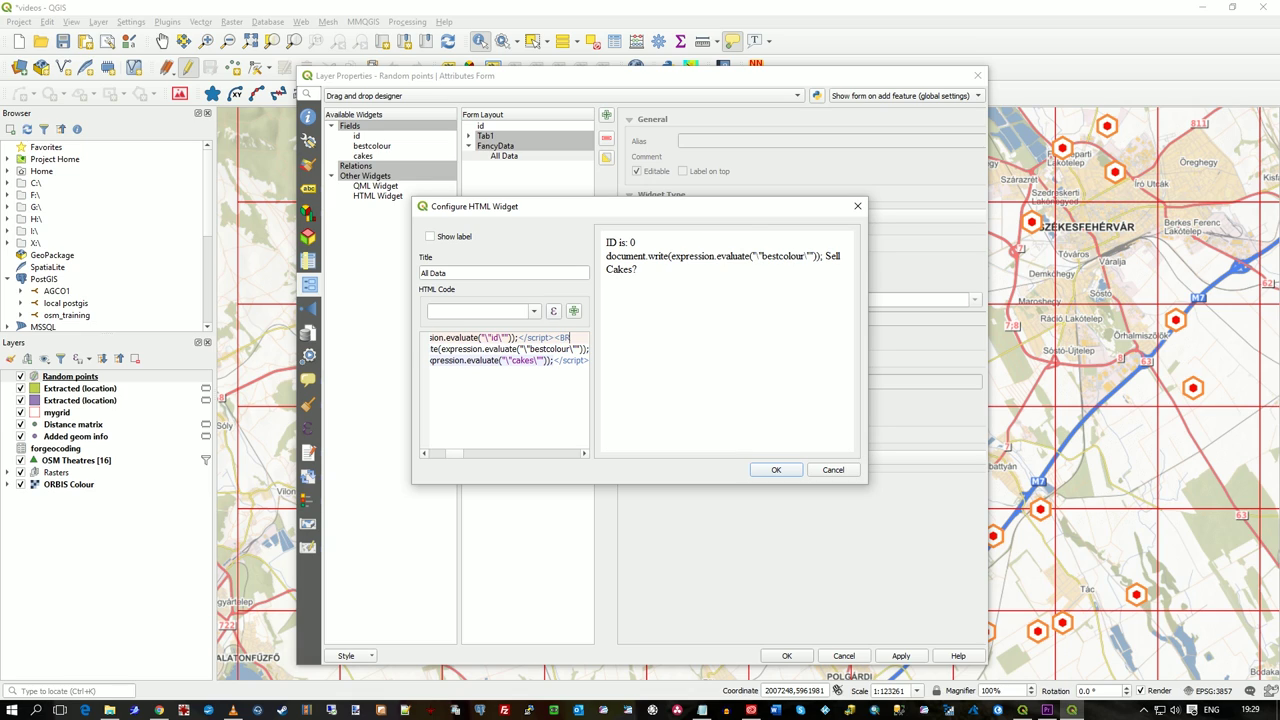
type(">")
key("Down")
key("End")
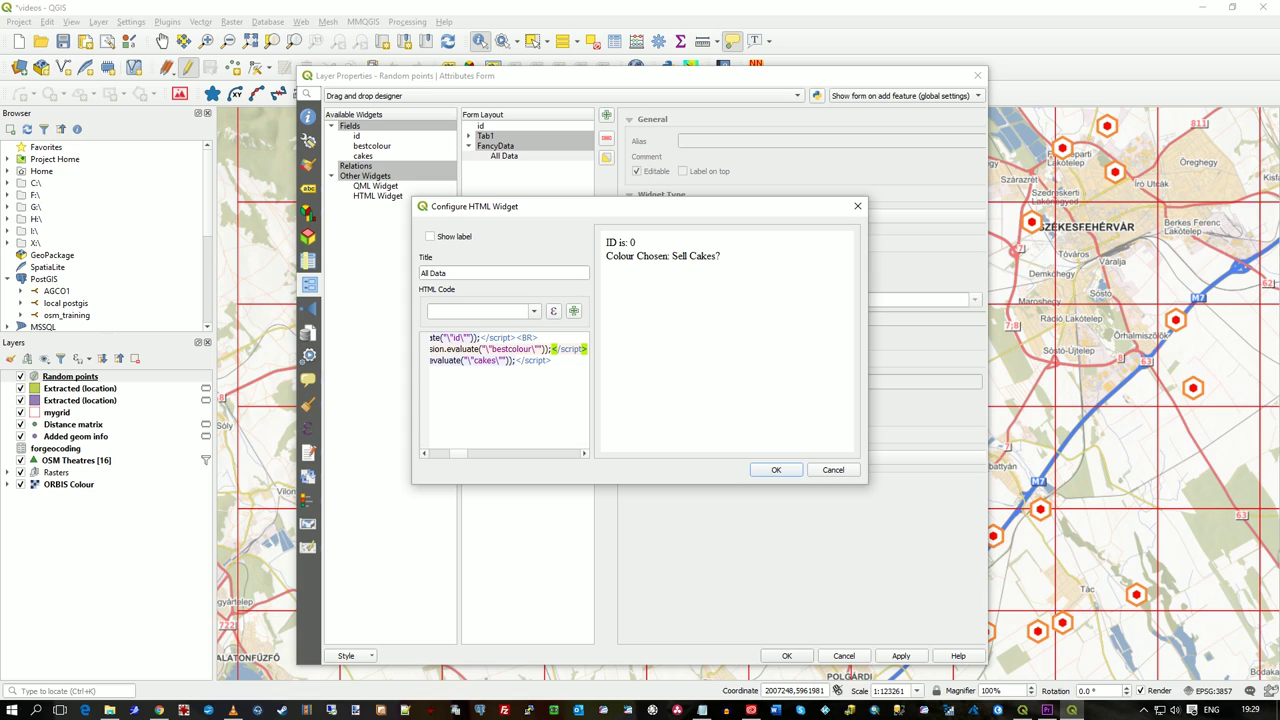
type("<BR>")
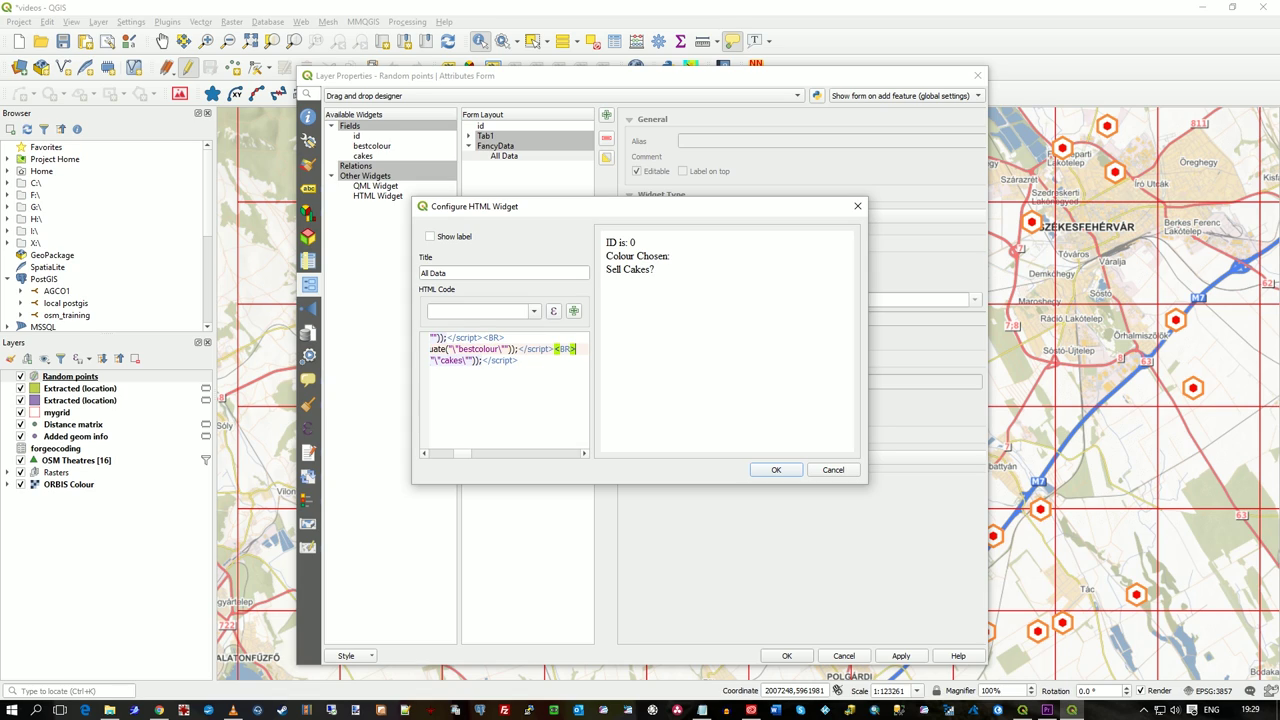
Step: Append <BR> to the end of the cakes line and accept the widget and the Random points form settings
key("Down")
key("End")
type("<BR")
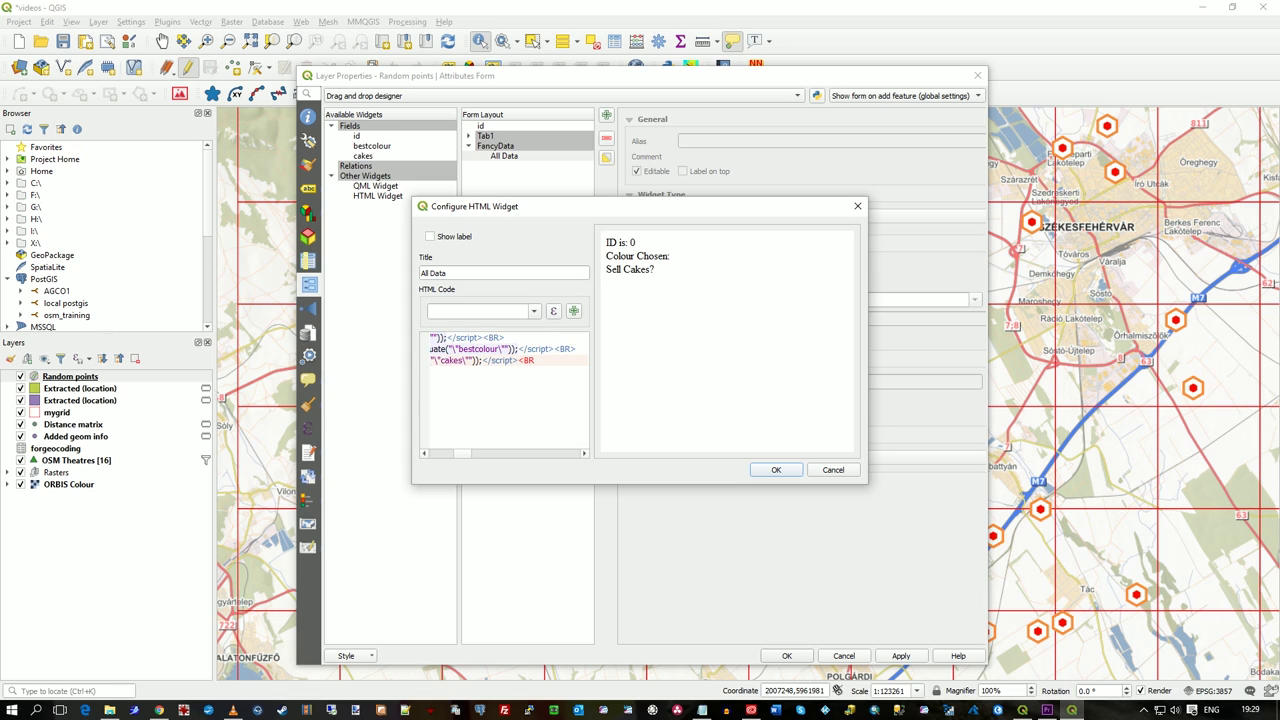
type(">")
key("Home")
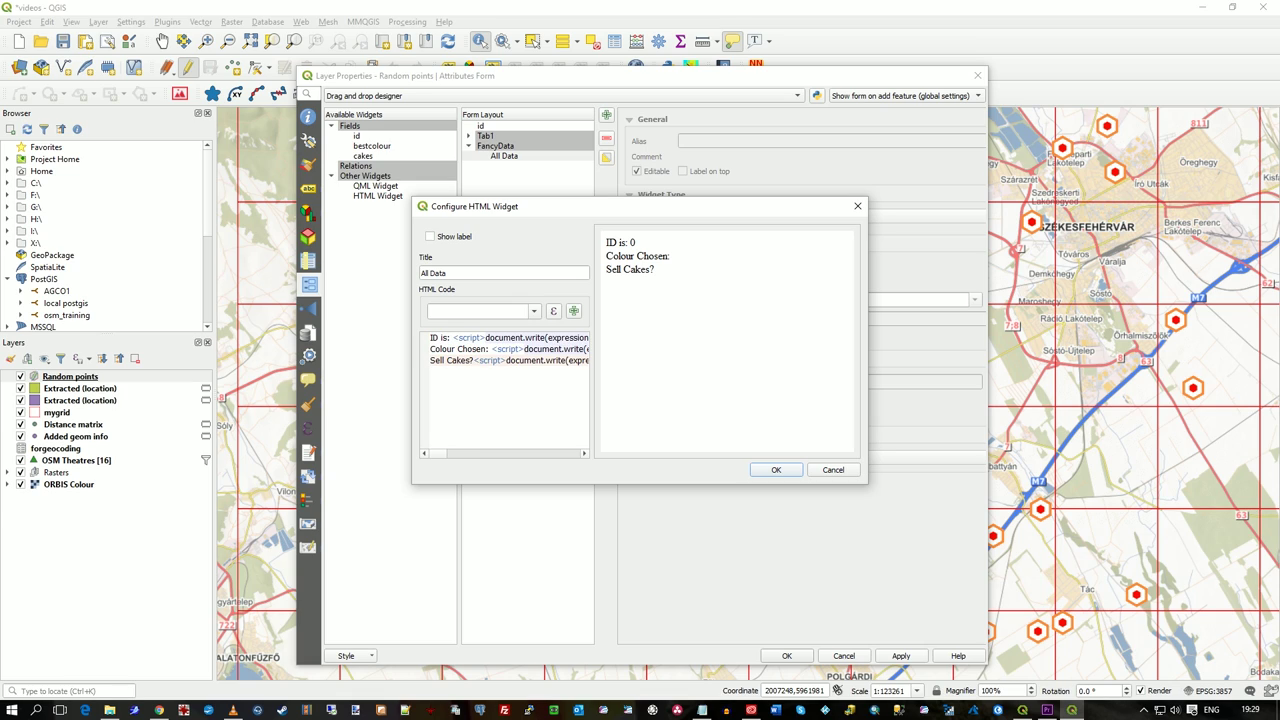
left_click(776, 470)
left_click(787, 656)
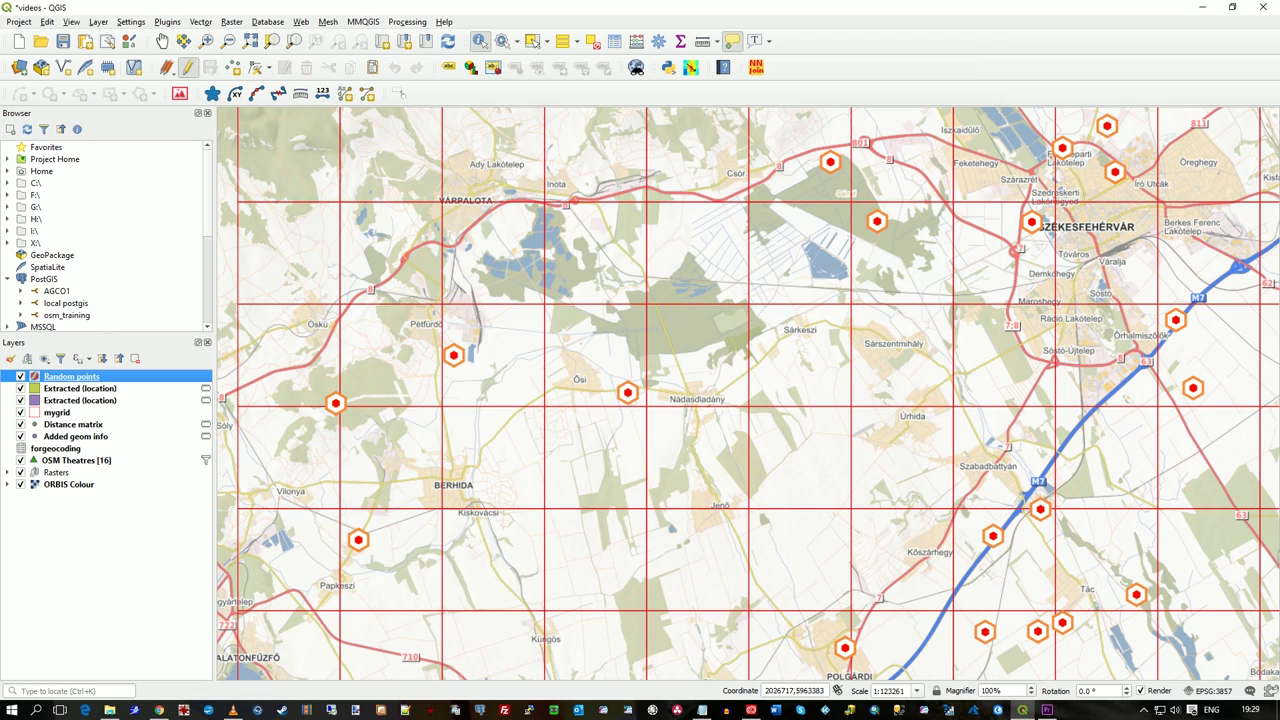
Step: Compare the chosen colour's HTML notation with the FancyData text for the point between Ösi and Nádasdladány
left_click(627, 392)
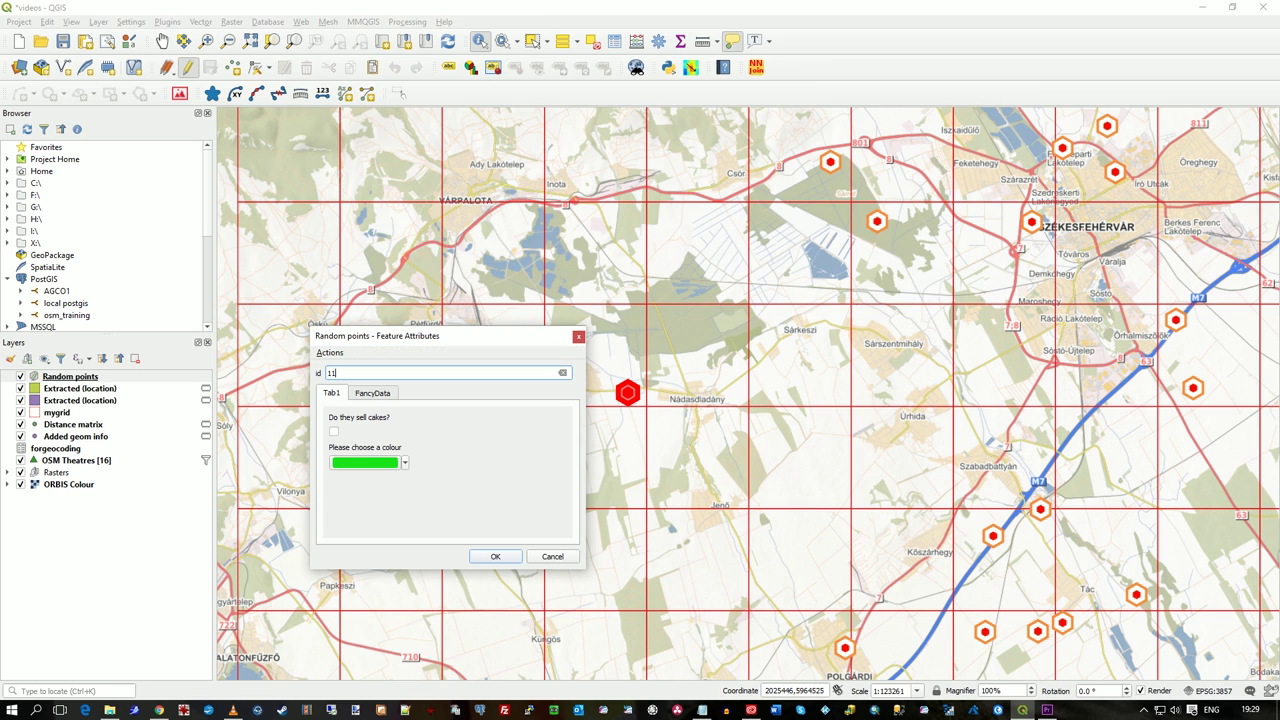
left_click(365, 462)
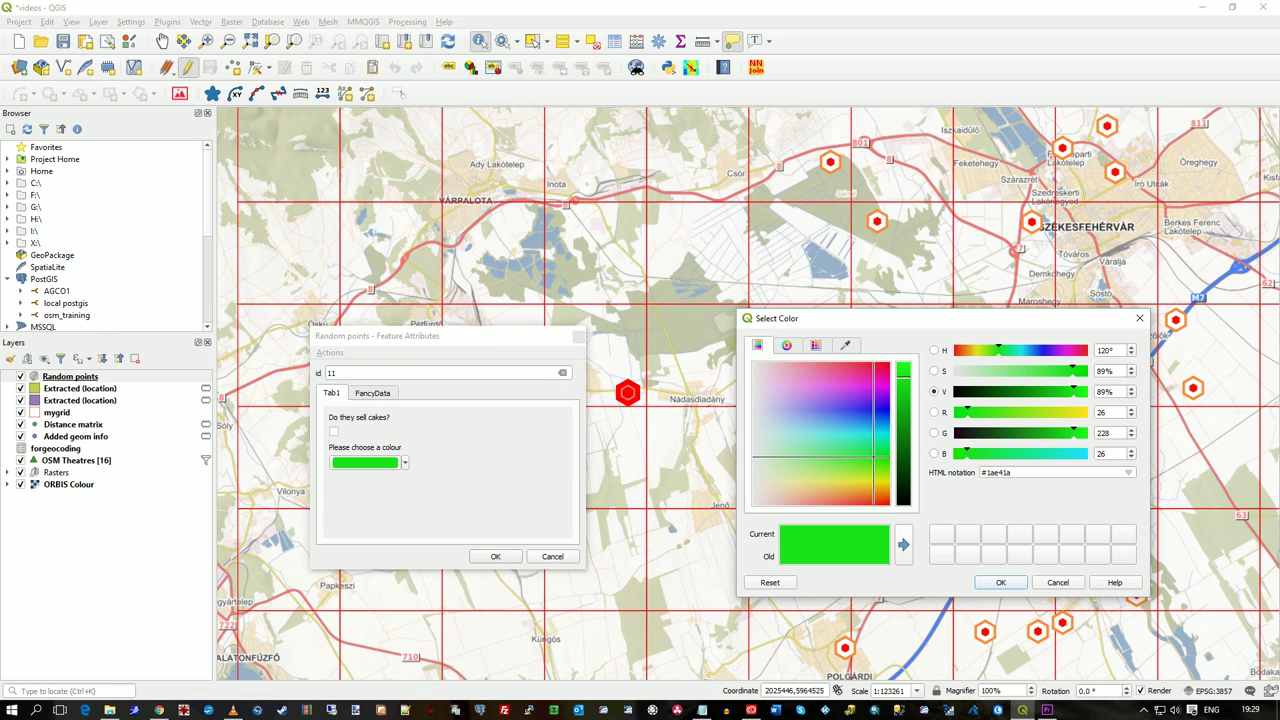
left_click(1001, 582)
left_click(372, 393)
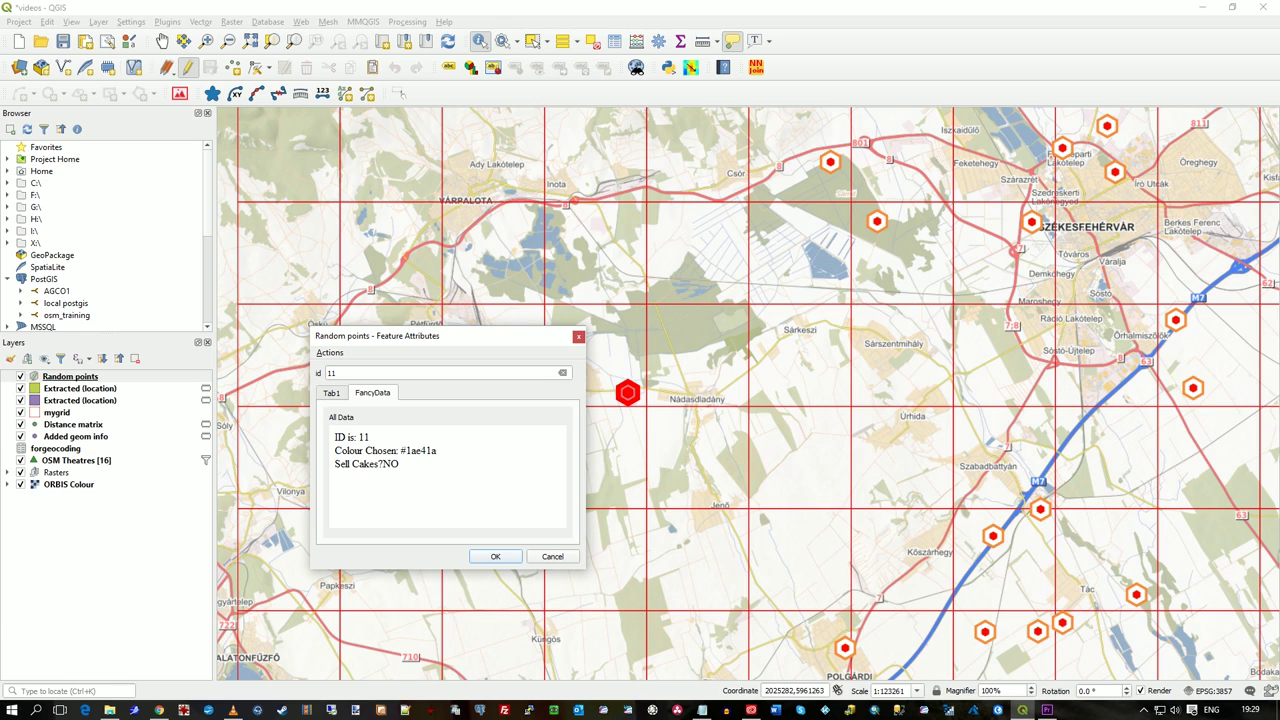
left_click_drag(347, 451, 438, 451)
left_click(440, 456)
Step: Tick "Do they sell cakes?" for the point, save its form and check the Sell Cakes value on FancyData
key("ctrl+Tab")
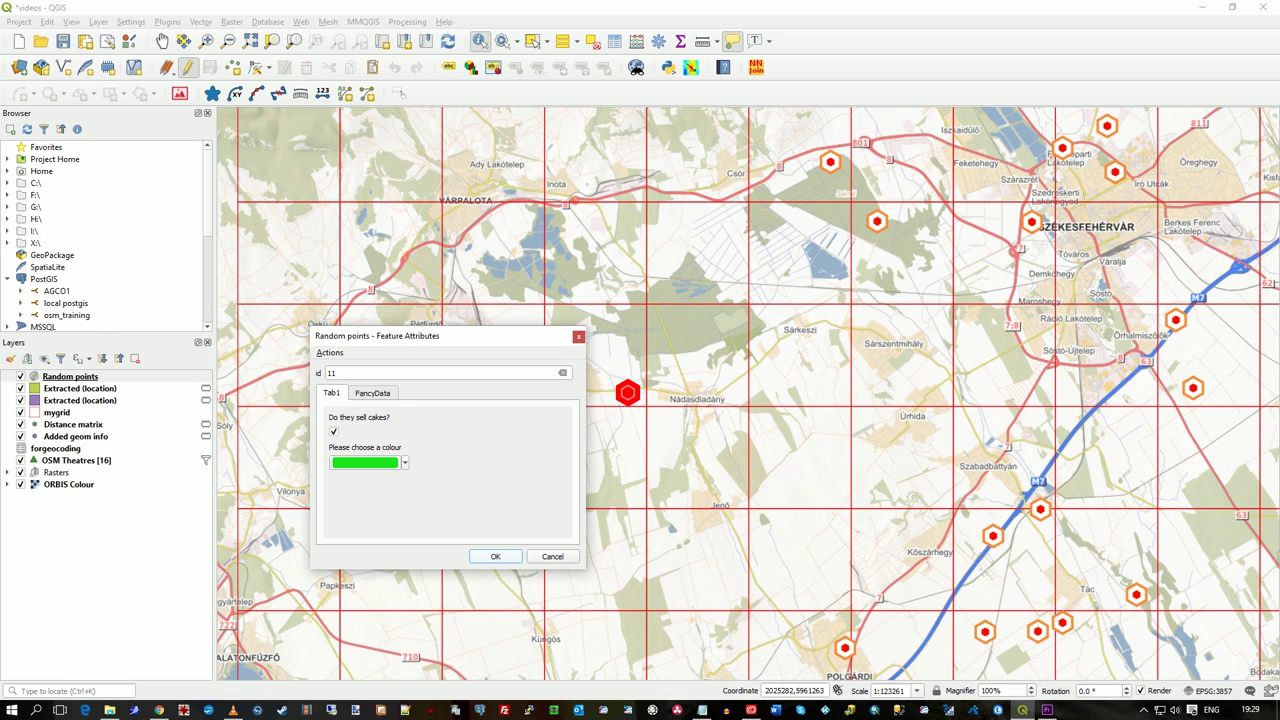
left_click(495, 557)
left_click(628, 393)
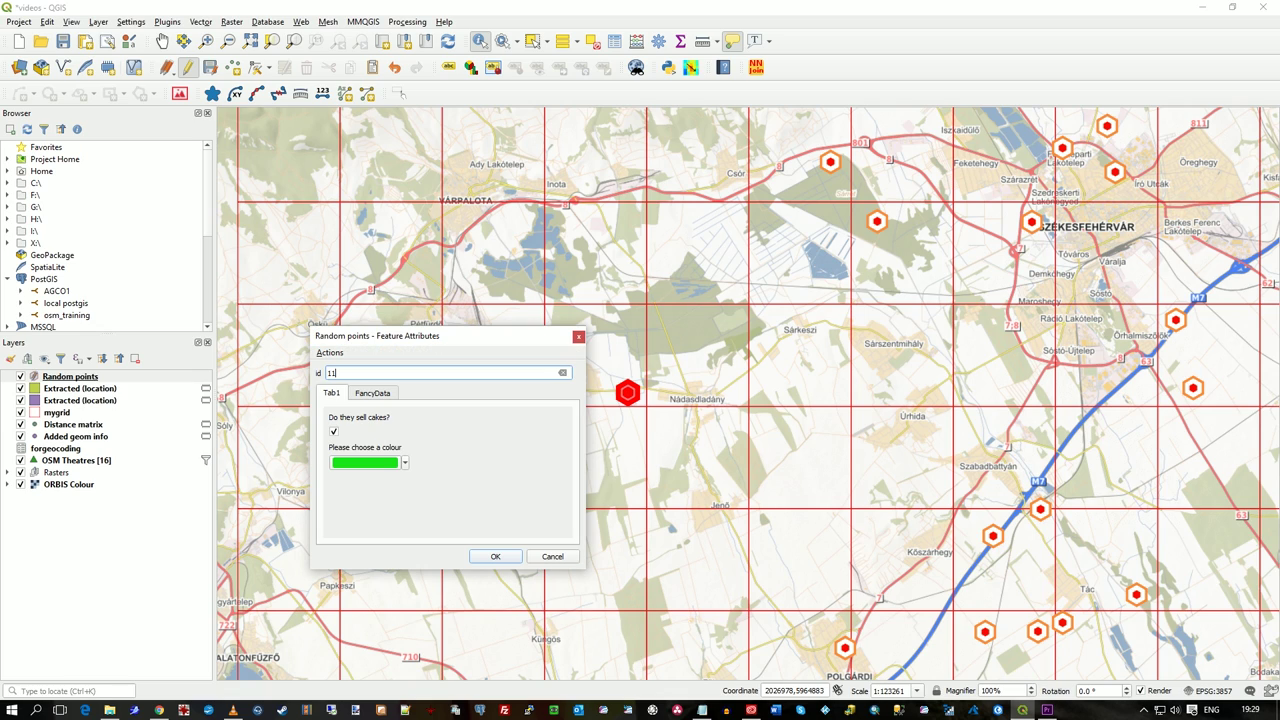
left_click(373, 393)
double_click(392, 464)
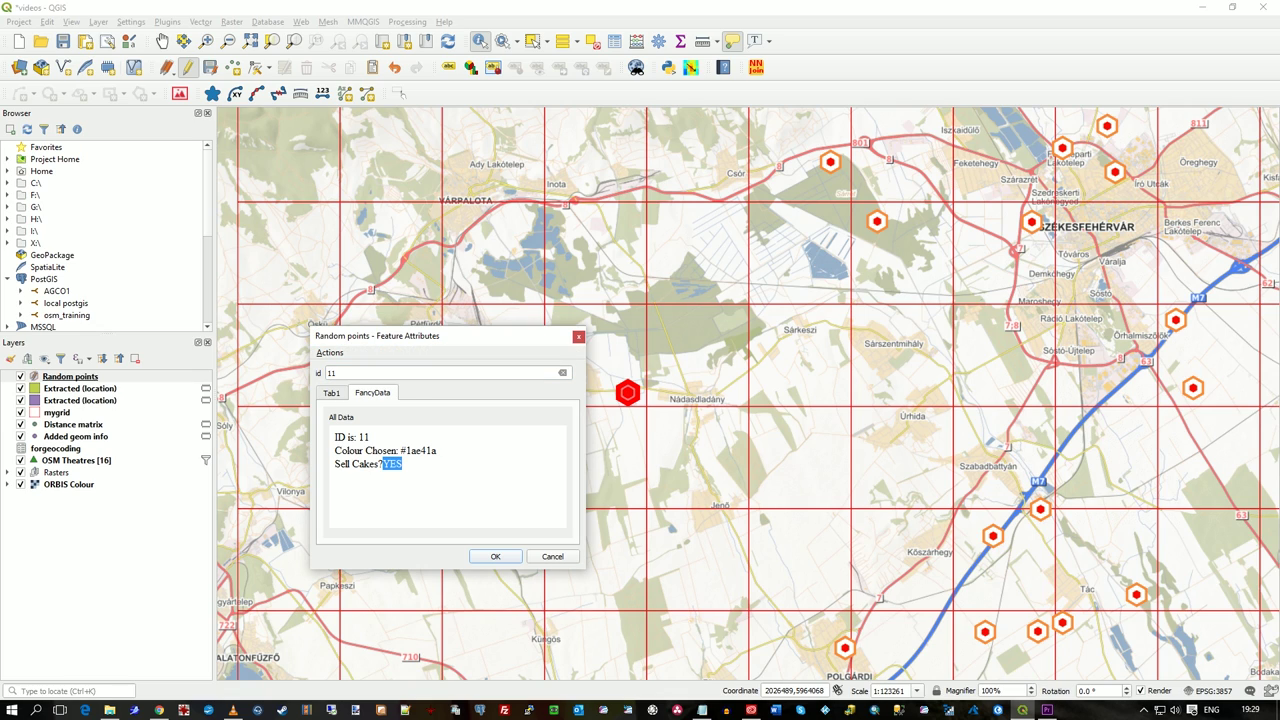
left_click(408, 466)
Step: Compare the point's Tab1 inputs with the text on FancyData and close the form
key("ctrl+Tab")
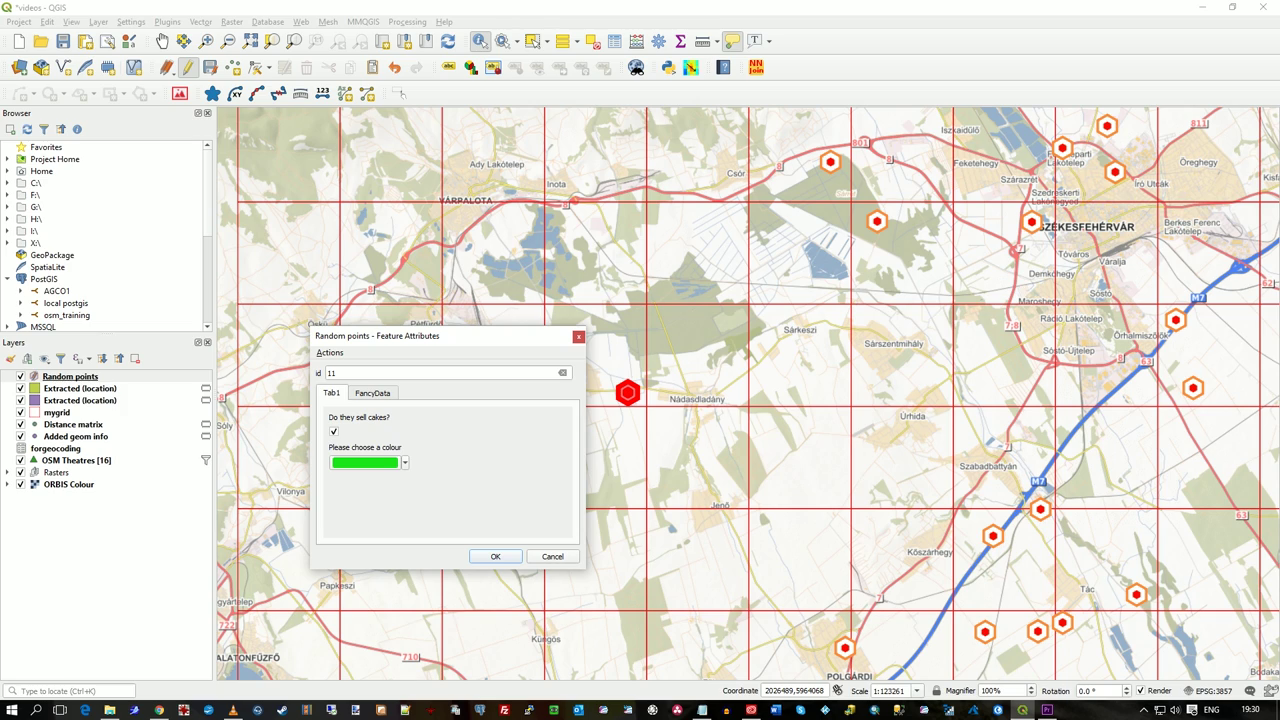
key("ctrl+Tab")
key("ctrl+Tab")
key("ctrl+Tab")
key("ctrl+Tab")
key("ctrl+Tab")
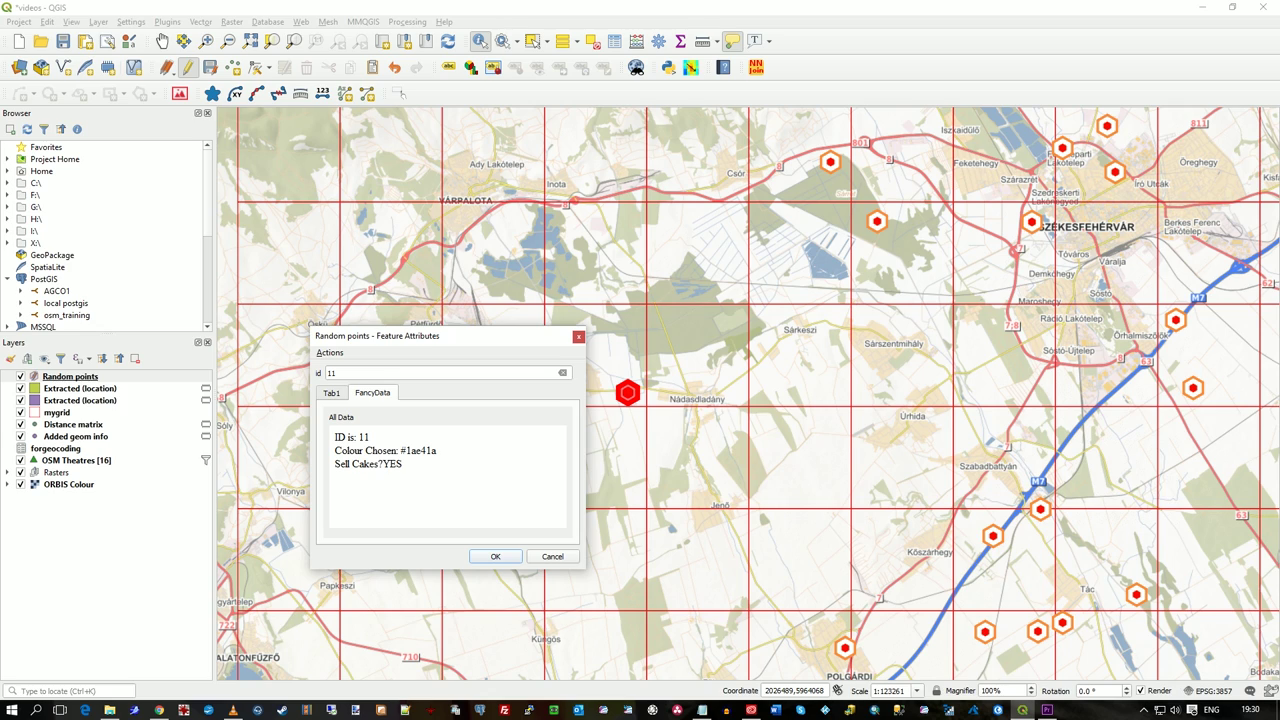
left_click(495, 556)
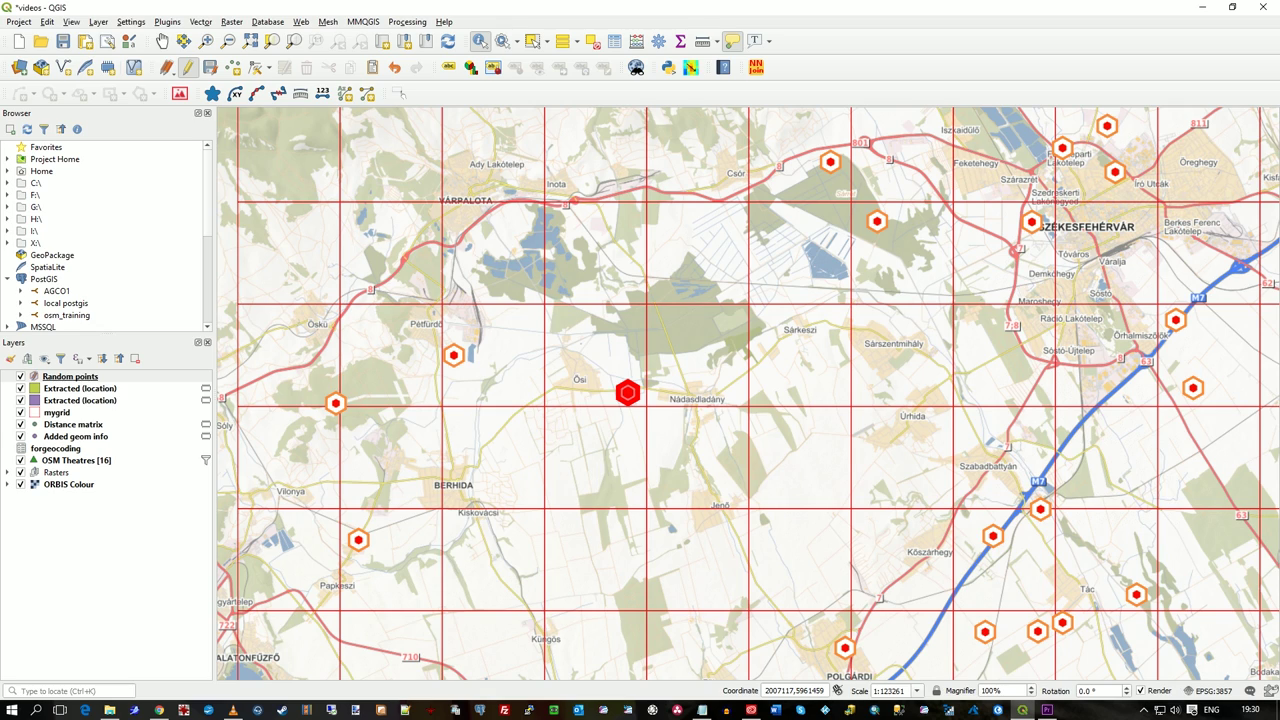
Step: Review the form types offered for the Random points layer and the contents of Tab1 and FancyData in the form layout
right_click(86, 376)
left_click(110, 664)
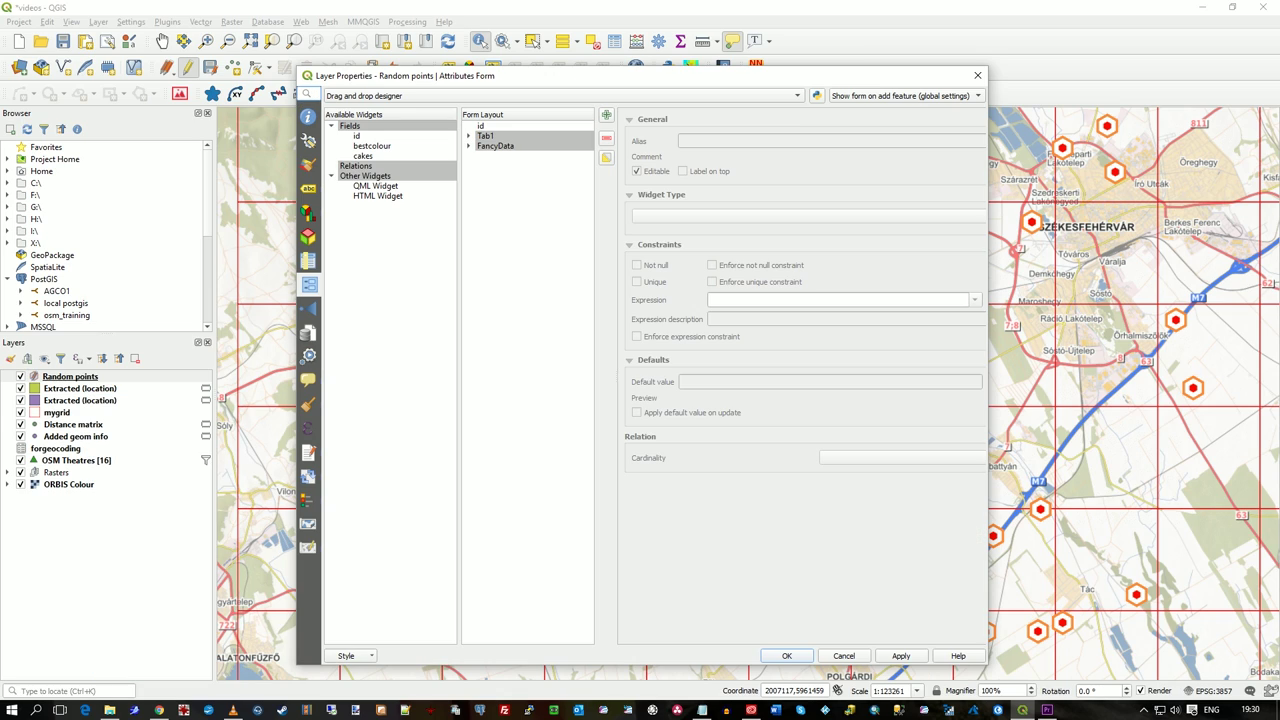
left_click(500, 96)
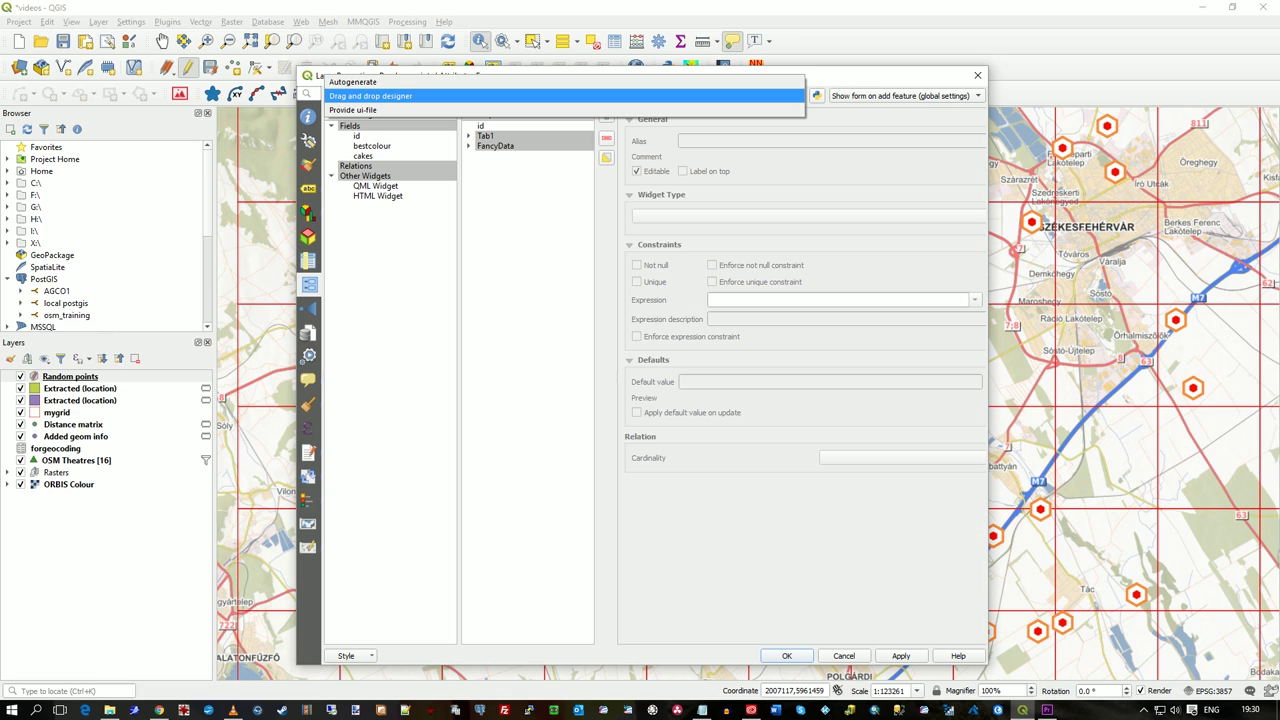
left_click(500, 96)
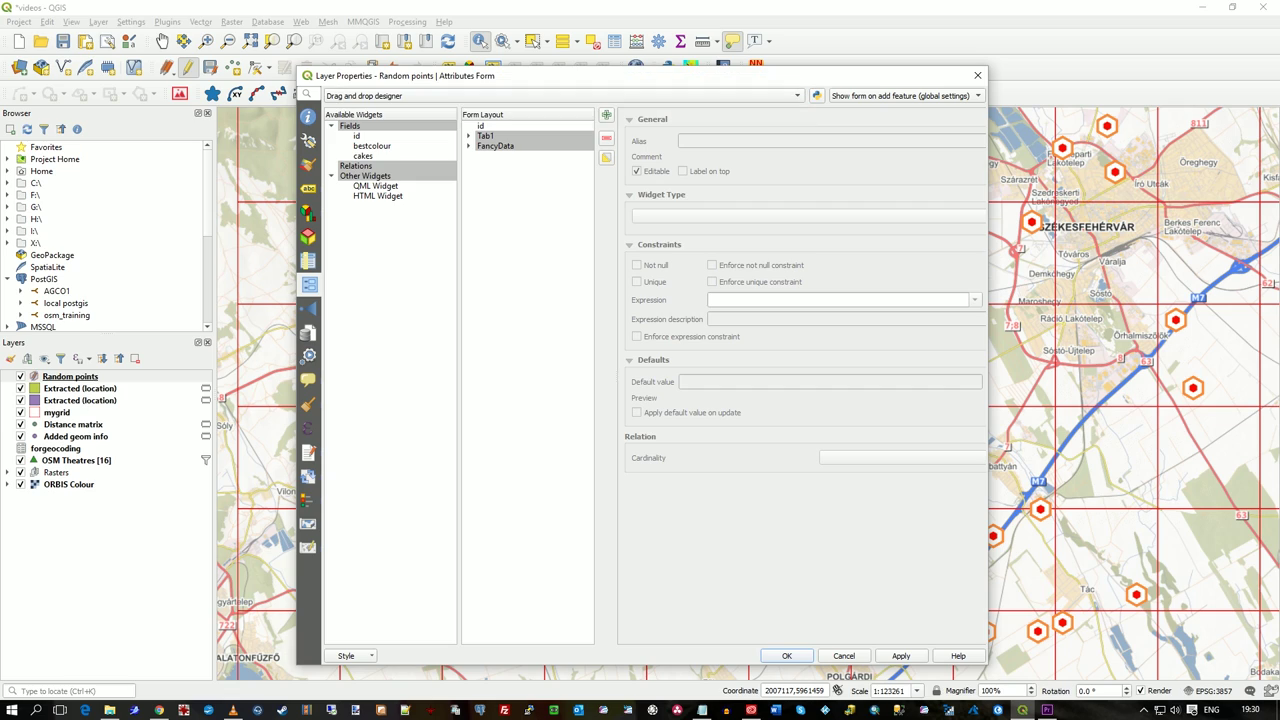
left_click(468, 146)
left_click(468, 136)
Step: Examine the tab and group-in-container options for adding a form category, and cancel without adding one
left_click(607, 115)
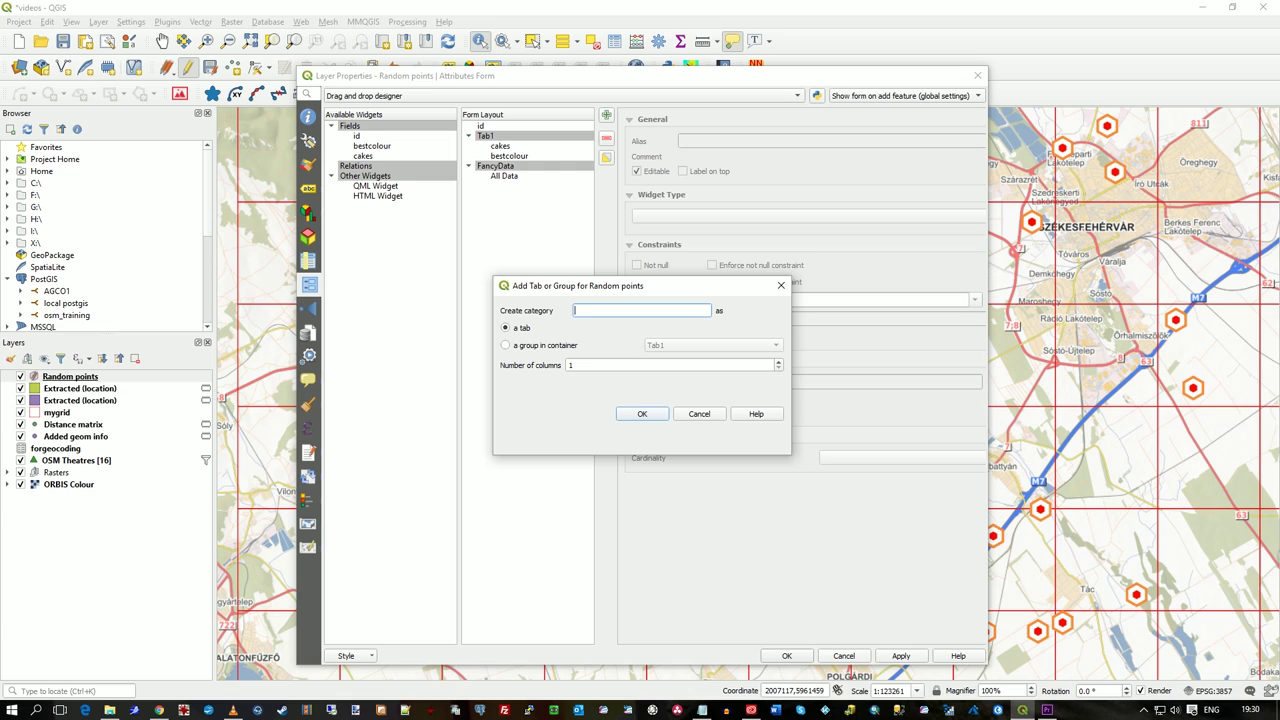
left_click(506, 345)
left_click(506, 328)
key("Escape")
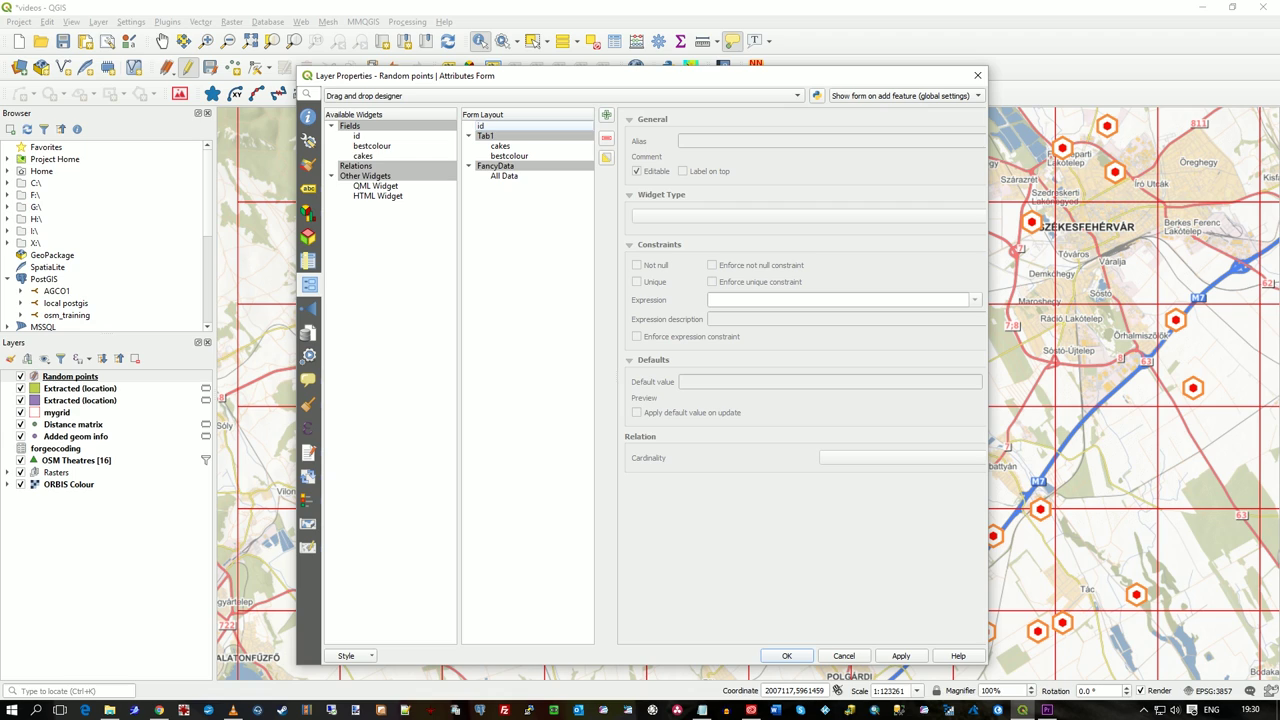
Step: Examine the All Data HTML widget's code and the expression function groups available for it, including Color and Date and Time, without adding an expression
double_click(504, 176)
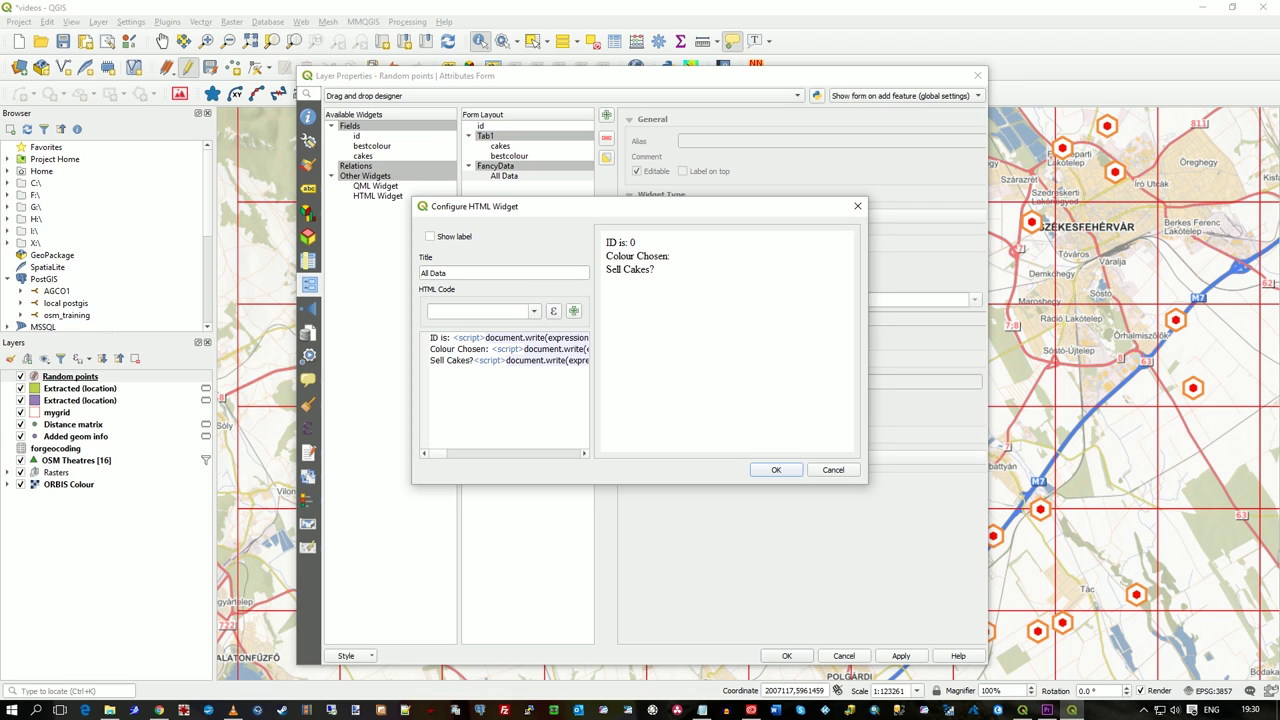
left_click(553, 311)
left_click(693, 271)
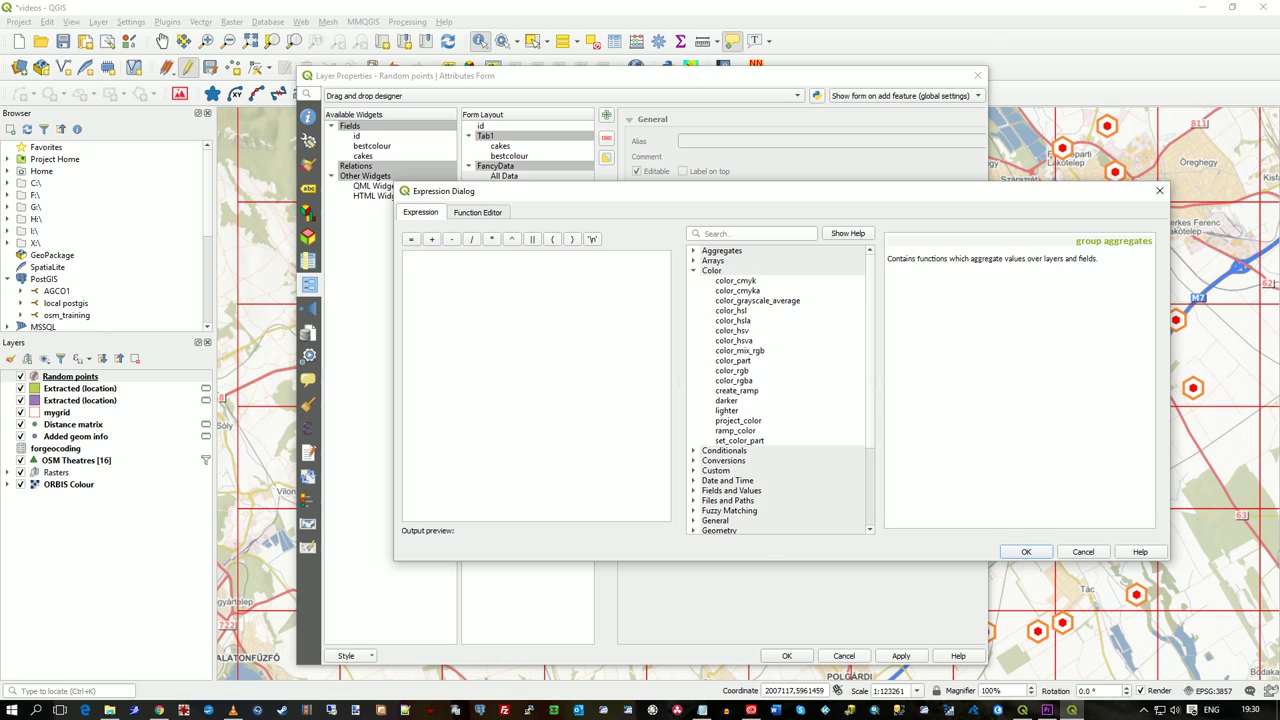
left_click(693, 271)
left_click(693, 311)
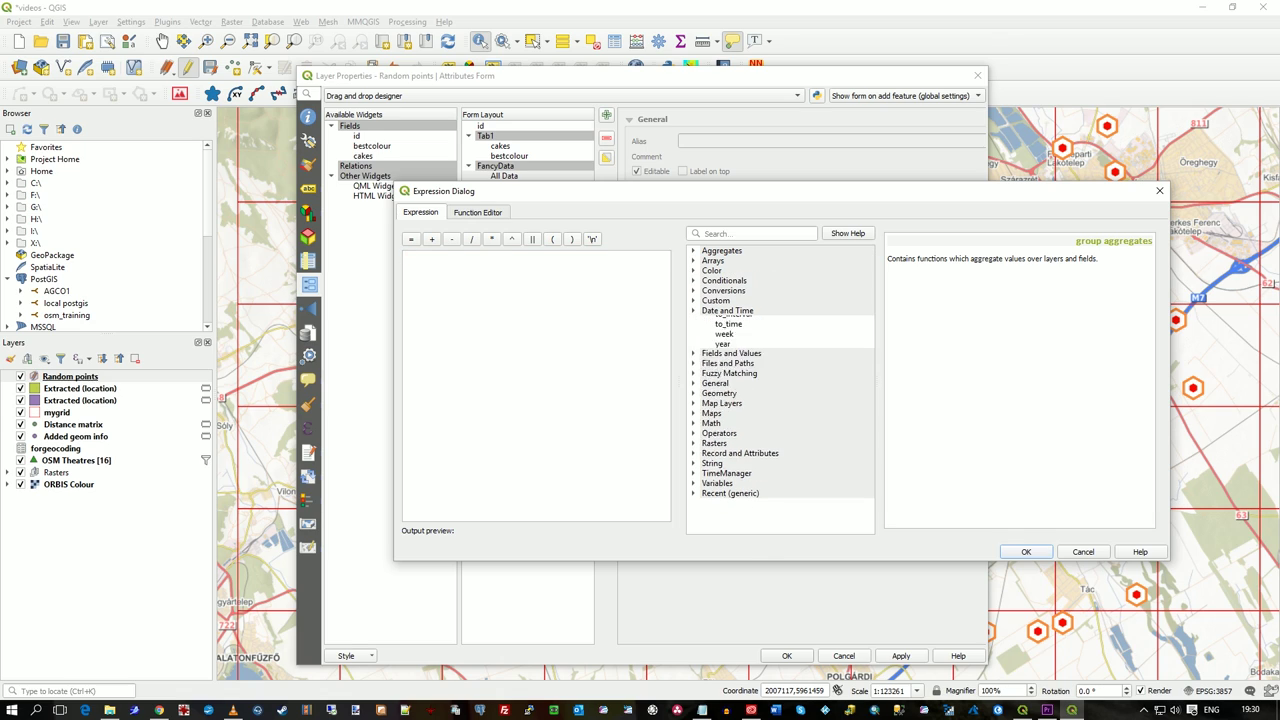
left_click(693, 310)
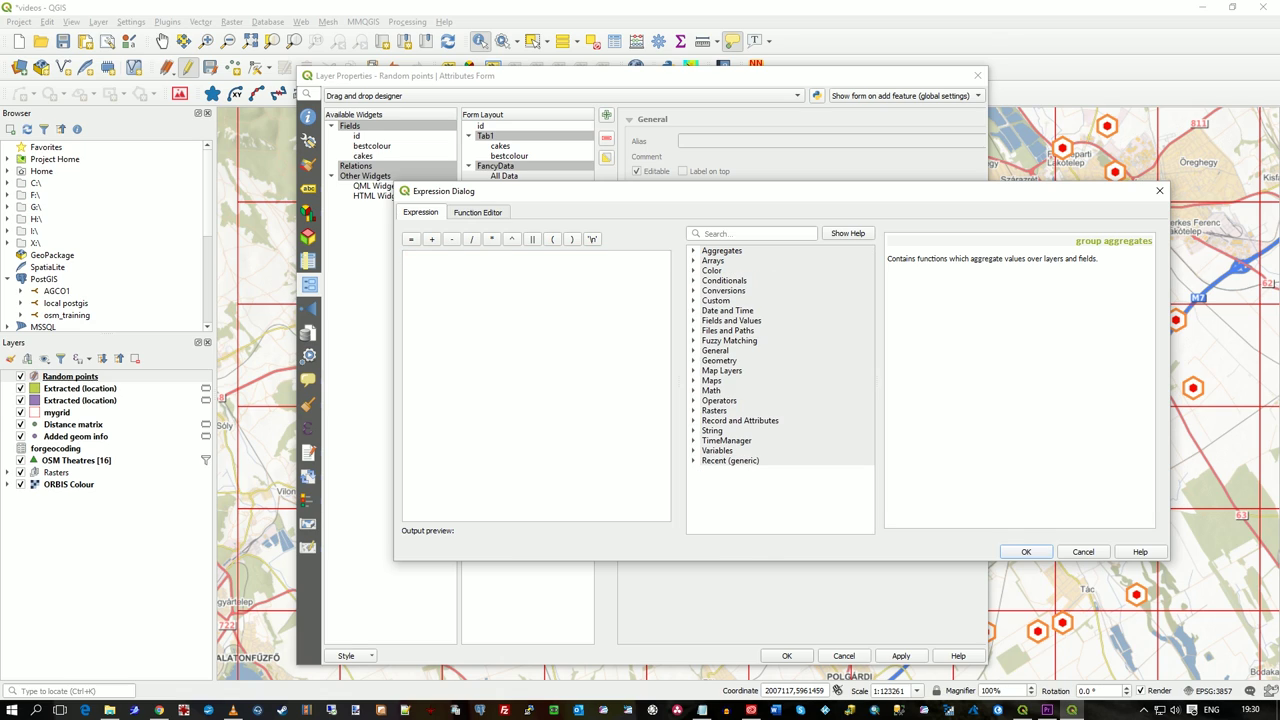
left_click(1083, 552)
left_click(775, 469)
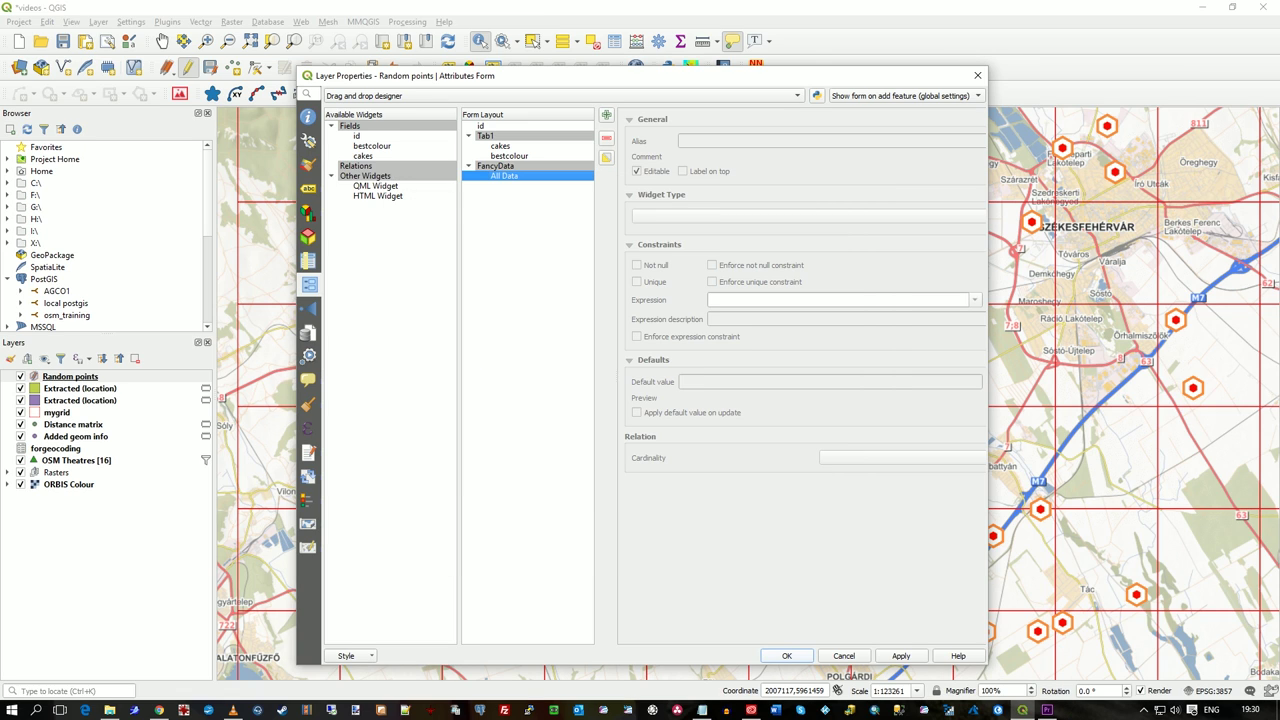
Step: Accept the layer properties, open the attribute form of the point beside Nádasdladány and view its FancyData summary
left_click(786, 655)
left_click(627, 392)
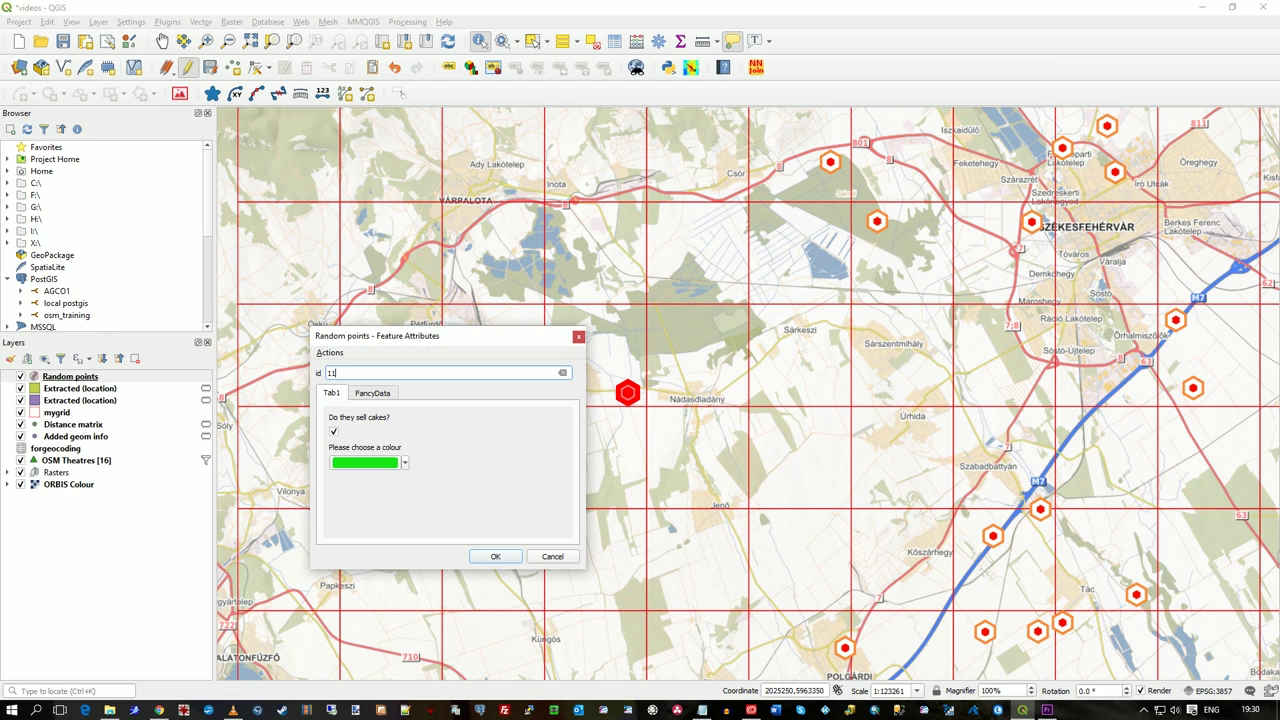
left_click(373, 393)
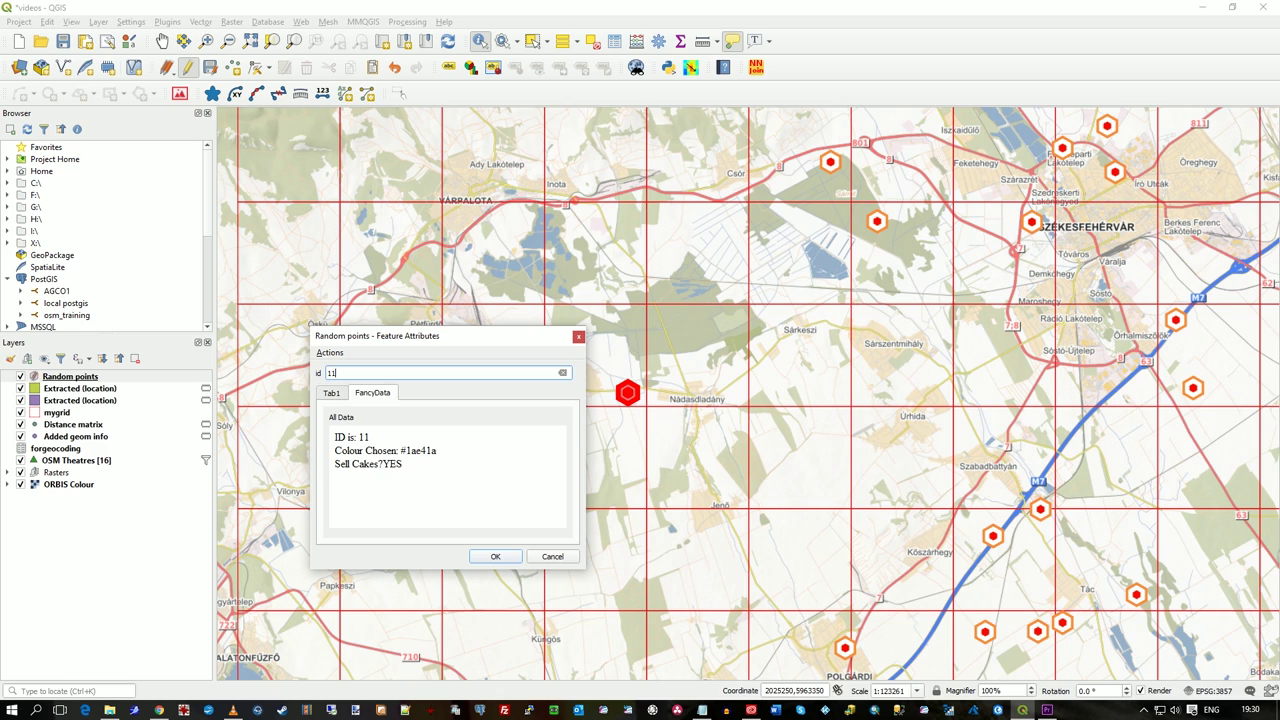